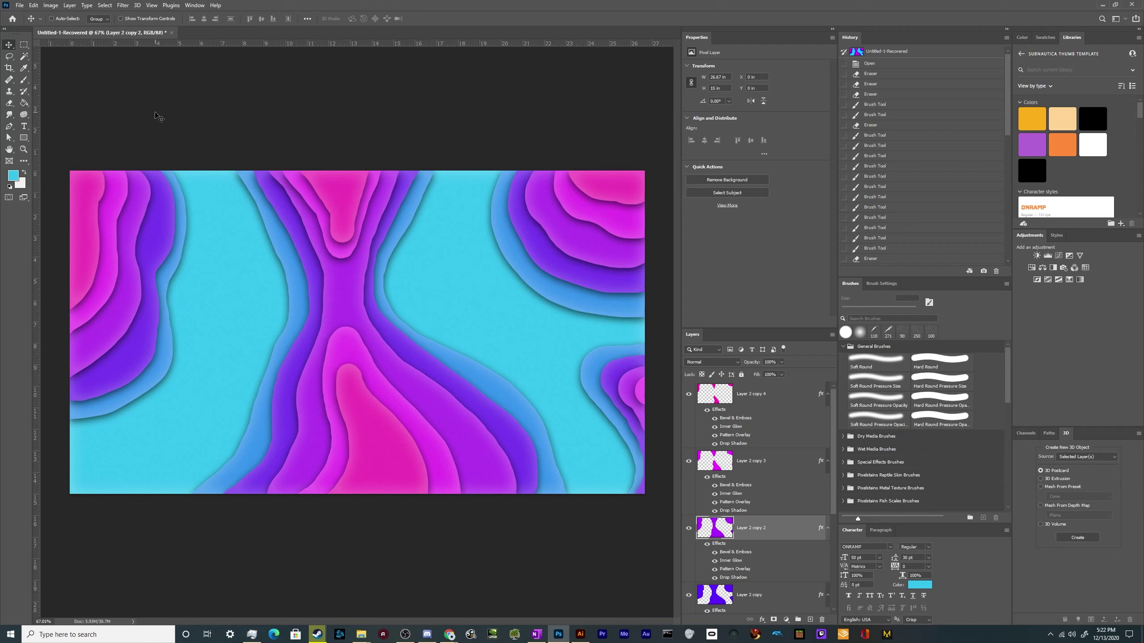
- Create a new transparent RGB document 1920 pixels wide and 1080 pixels high at 72 pixels/inch
click(20, 5)
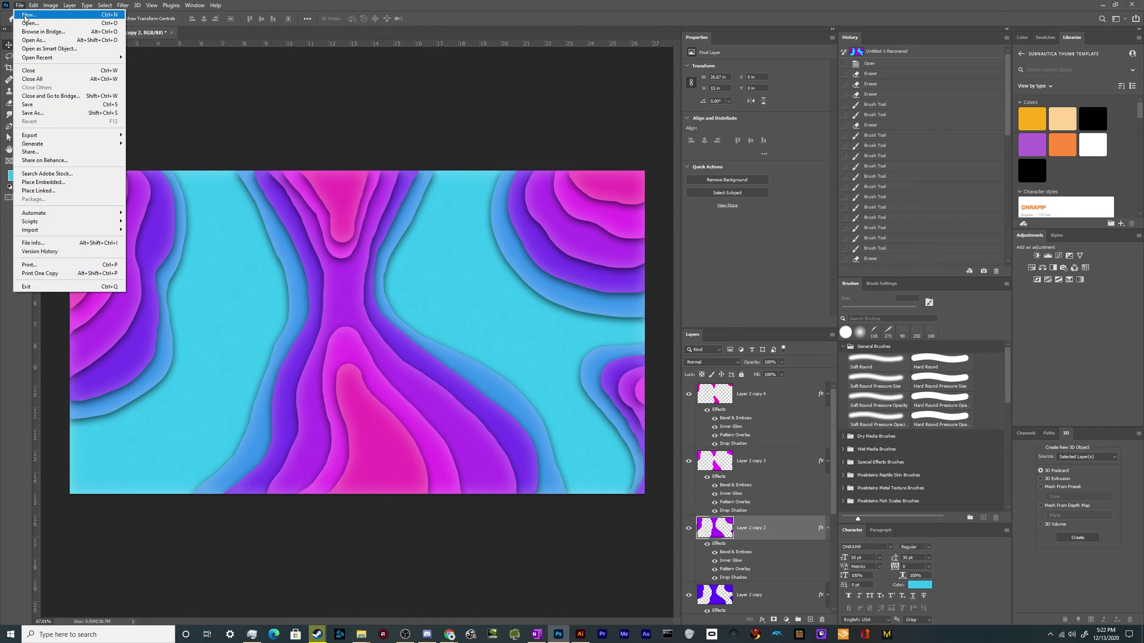
click(28, 15)
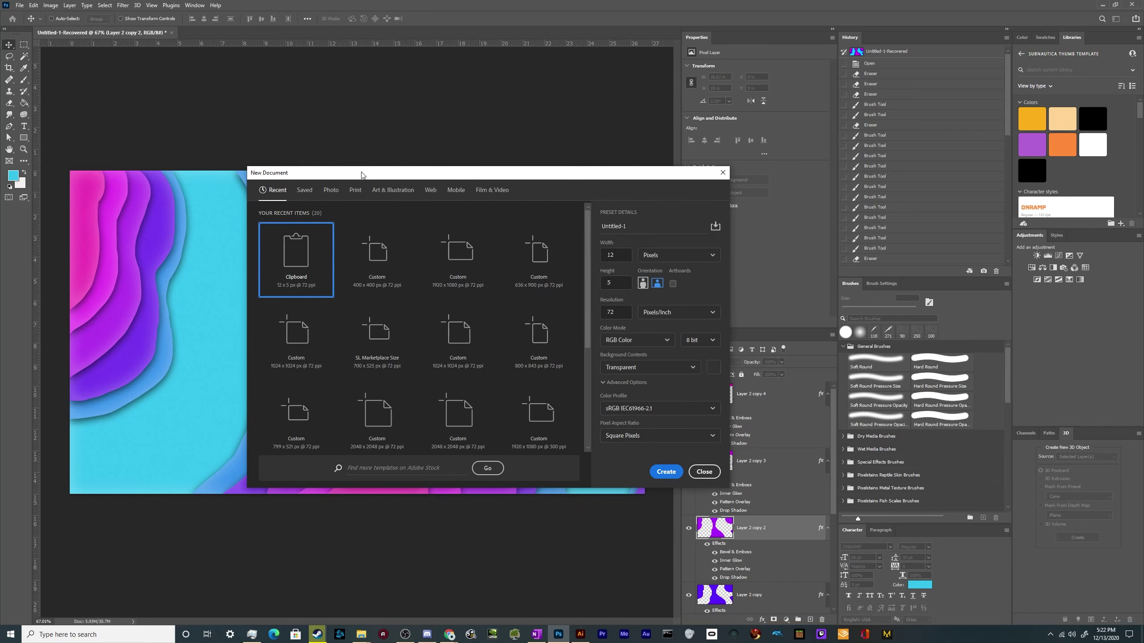
drag(358, 177, 246, 226)
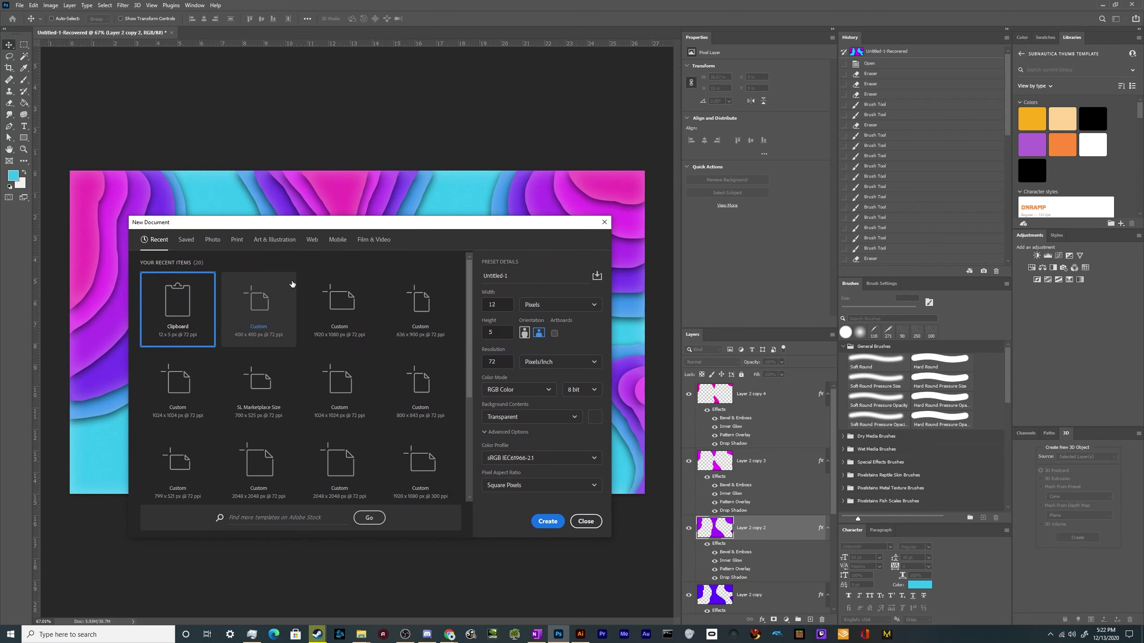
click(507, 303)
text(1920)
click(502, 337)
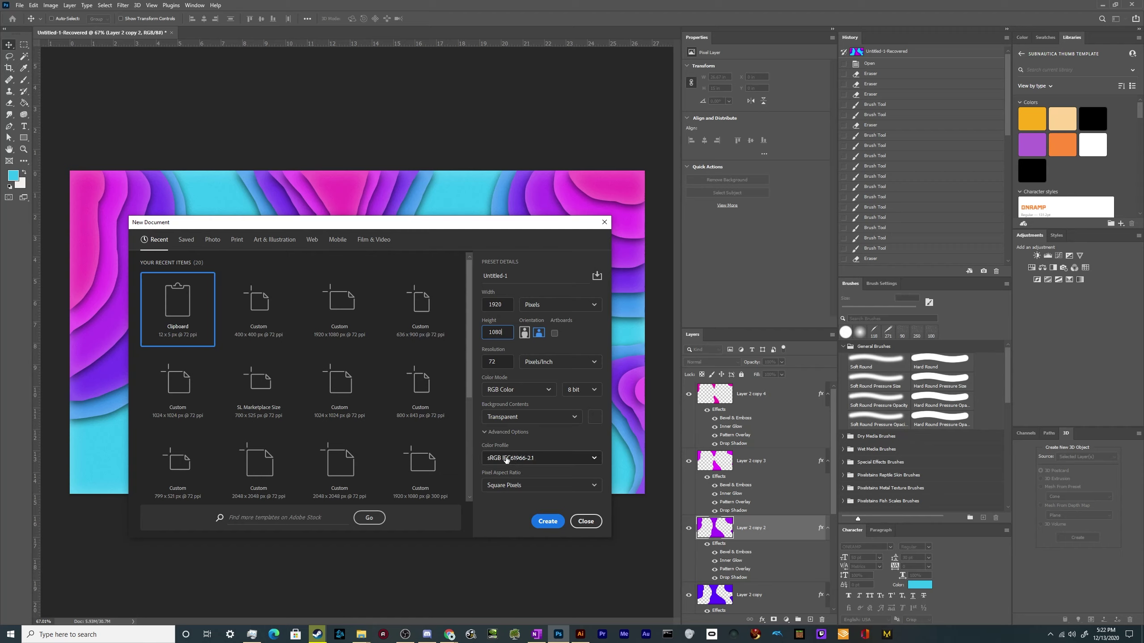
key(Tab)
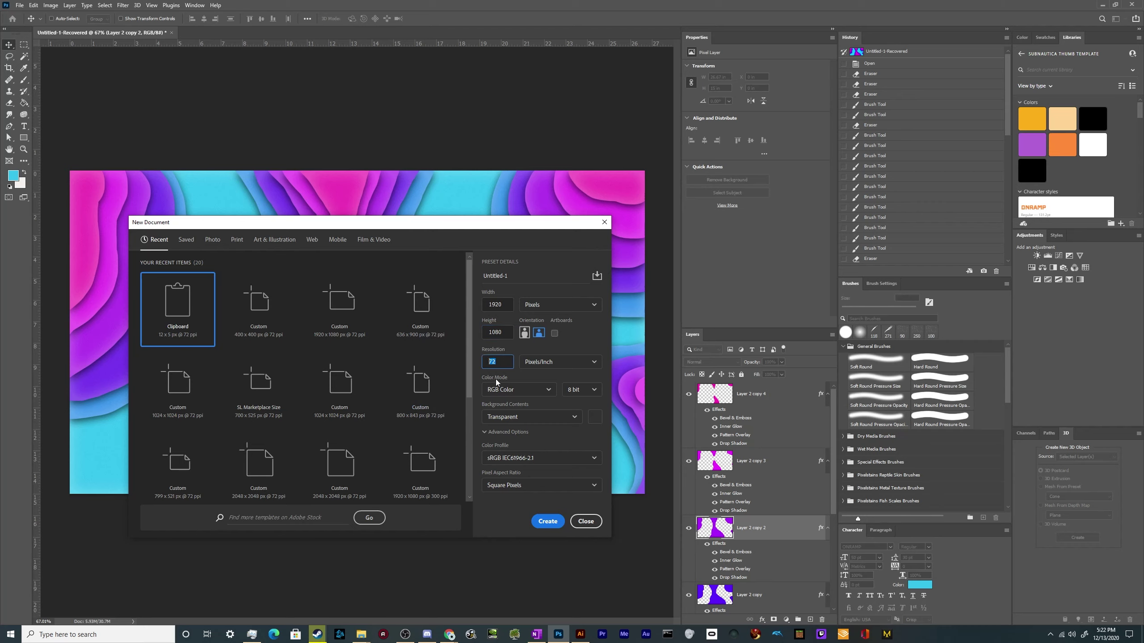
click(555, 526)
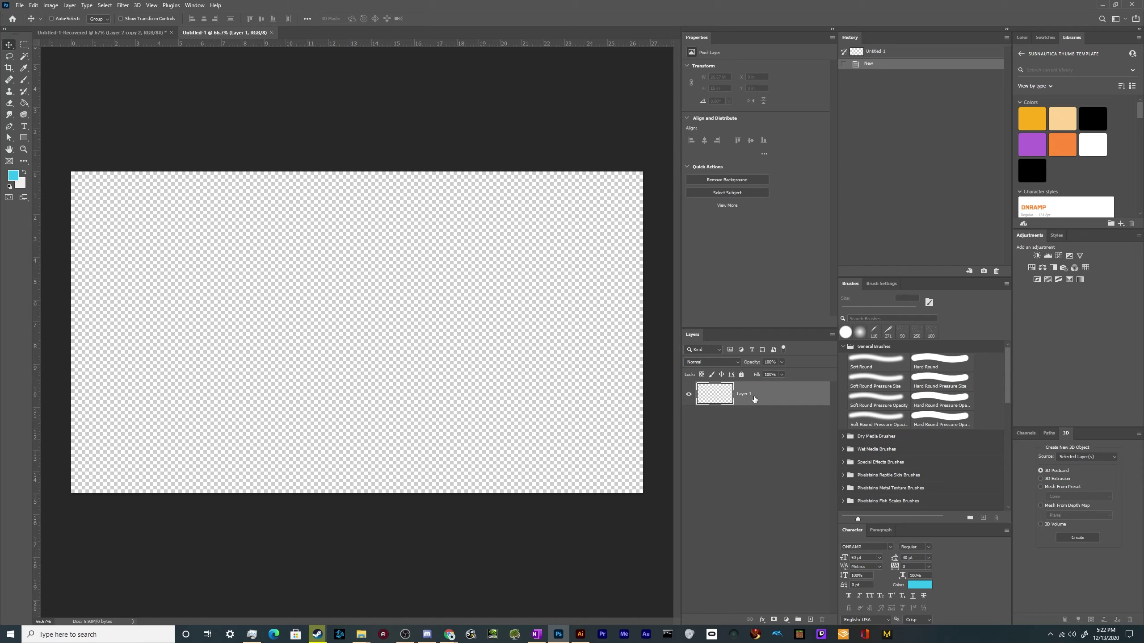
key(i)
key(shift+F5)
click(399, 314)
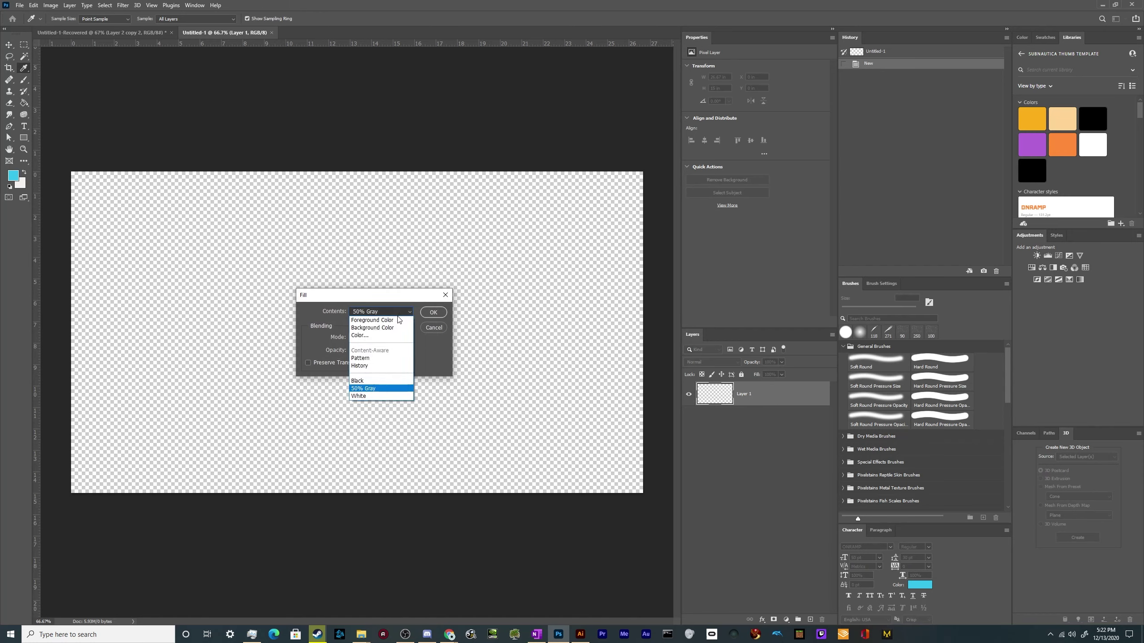
click(399, 318)
click(433, 328)
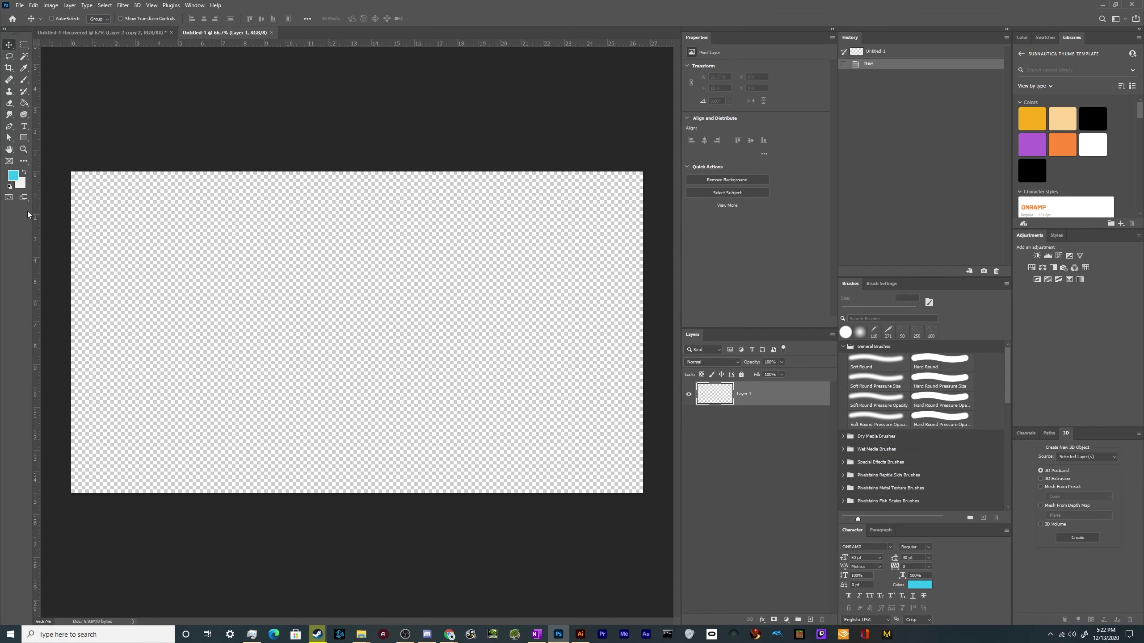
- Confirm light blue 35c3ed as the foreground colour and fill the whole layer with it at 100% opacity
click(13, 175)
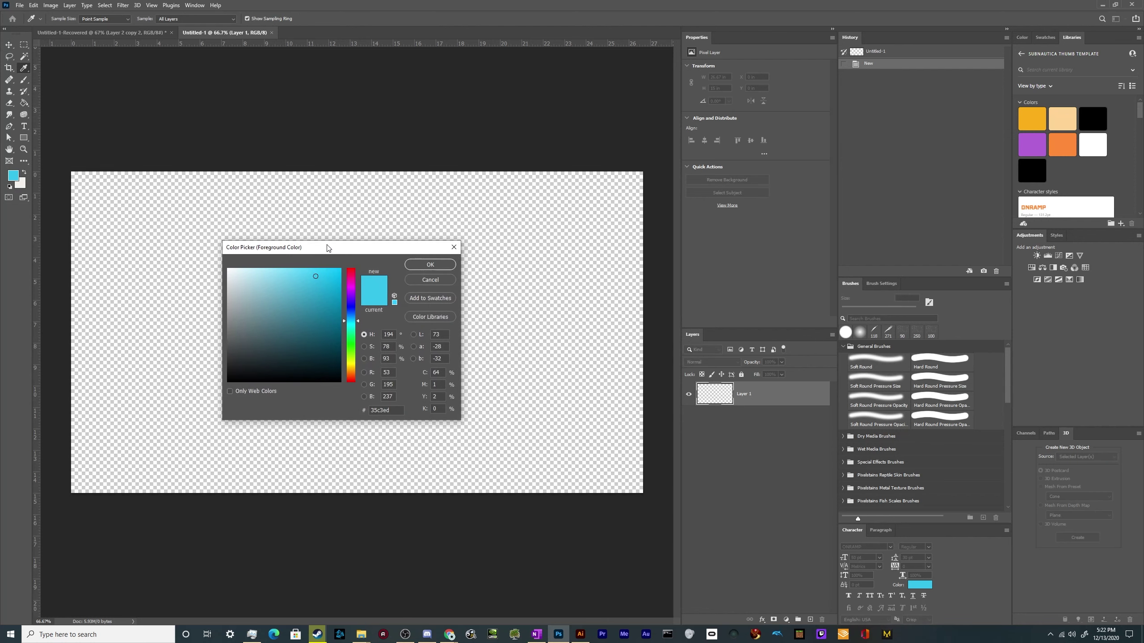
drag(329, 248, 425, 245)
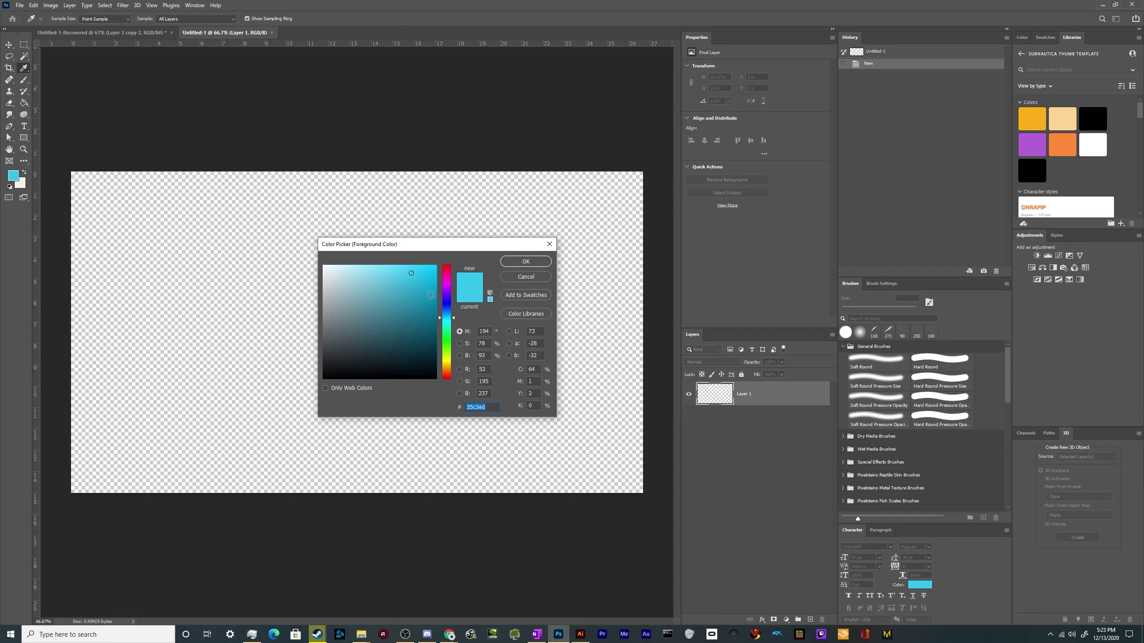
click(525, 261)
key(v)
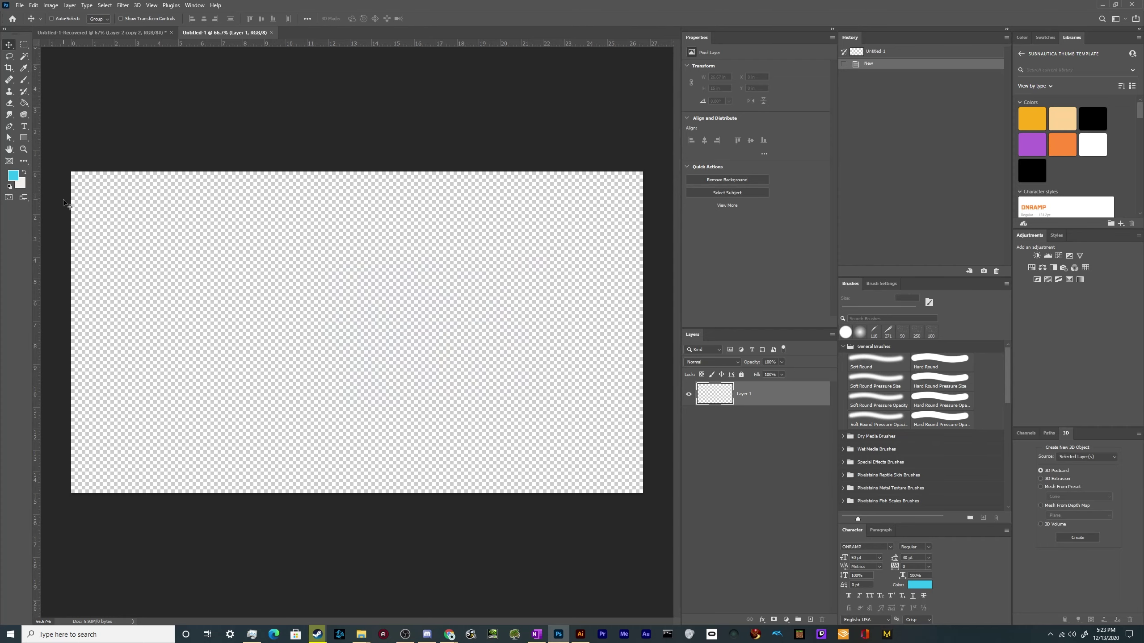
key(shift+F5)
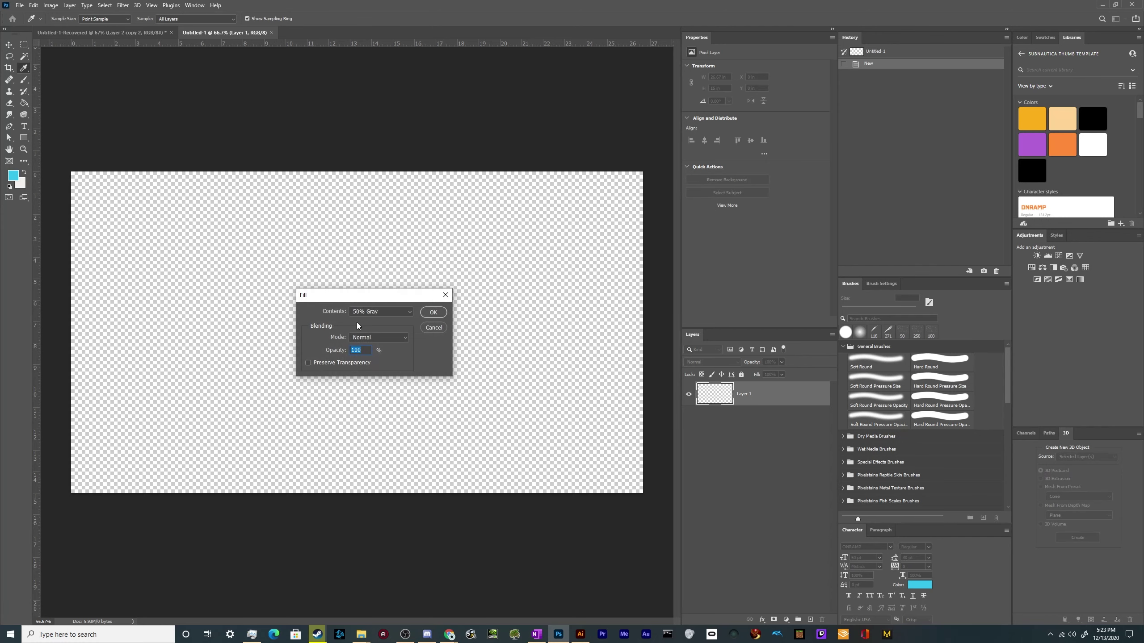
click(368, 312)
click(372, 320)
key(v)
click(434, 313)
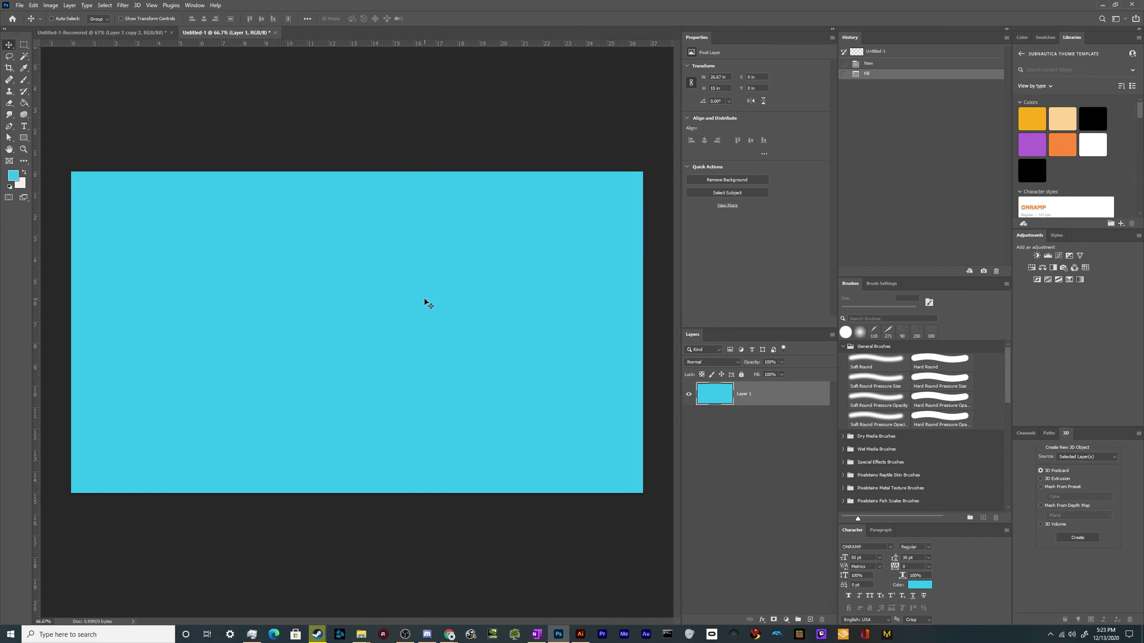
- Add a new layer above the light blue one and set the foreground colour to blue 356ded
click(809, 620)
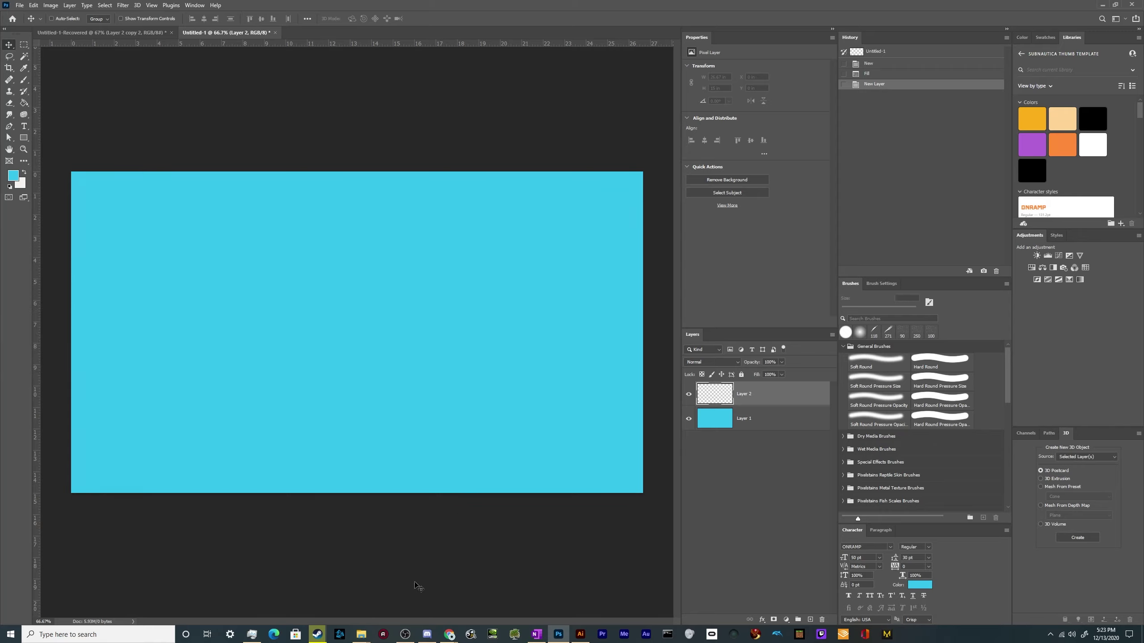
click(13, 174)
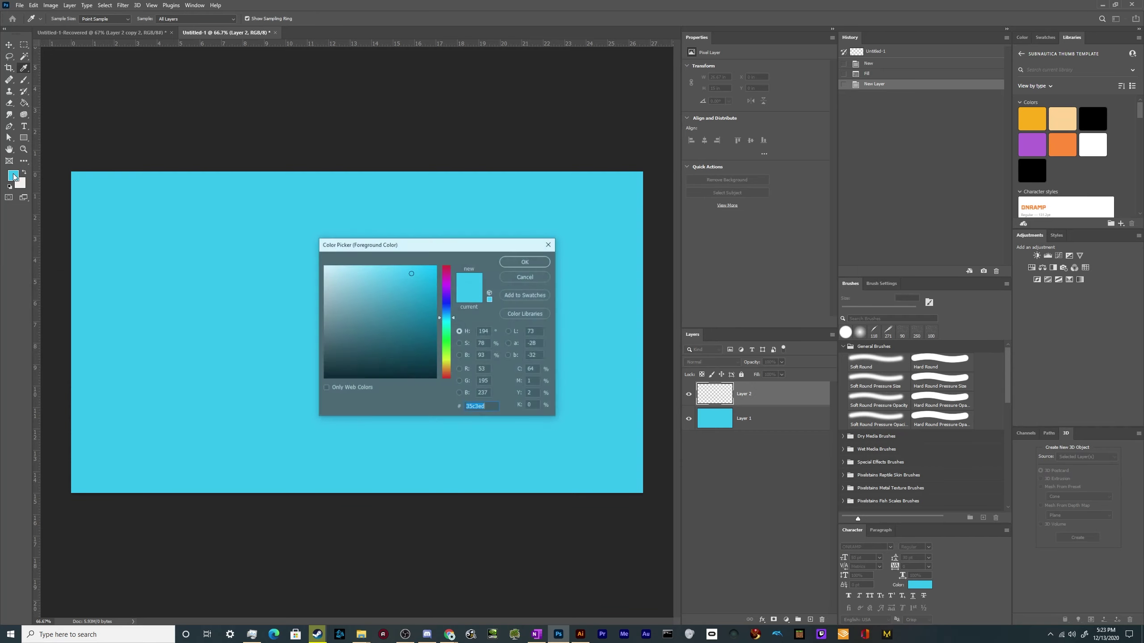
drag(447, 316, 448, 311)
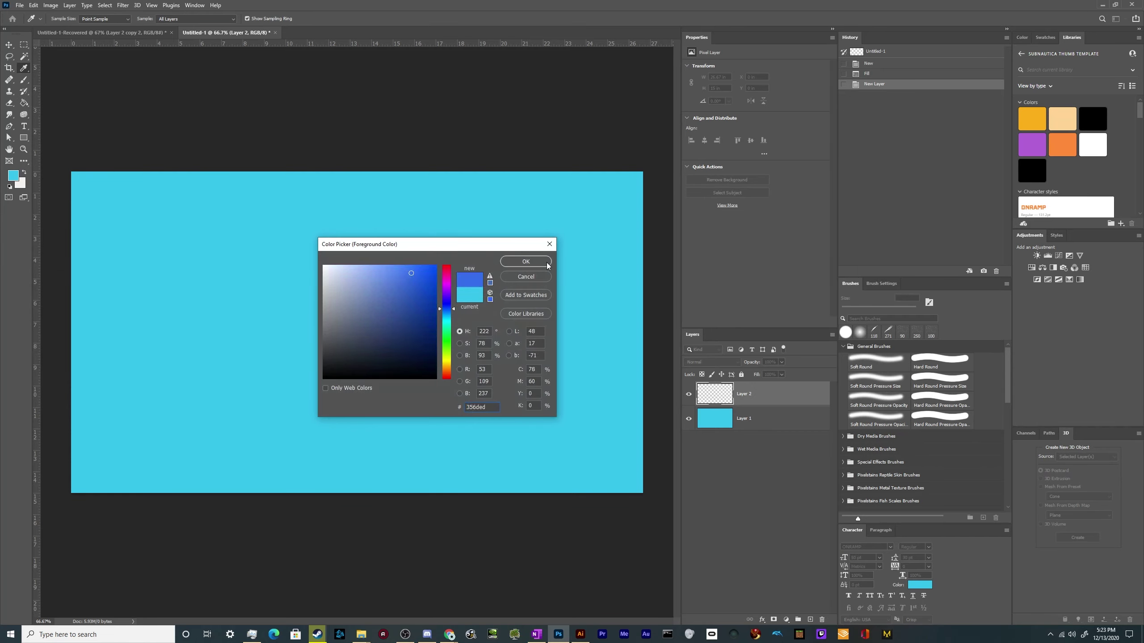
click(525, 262)
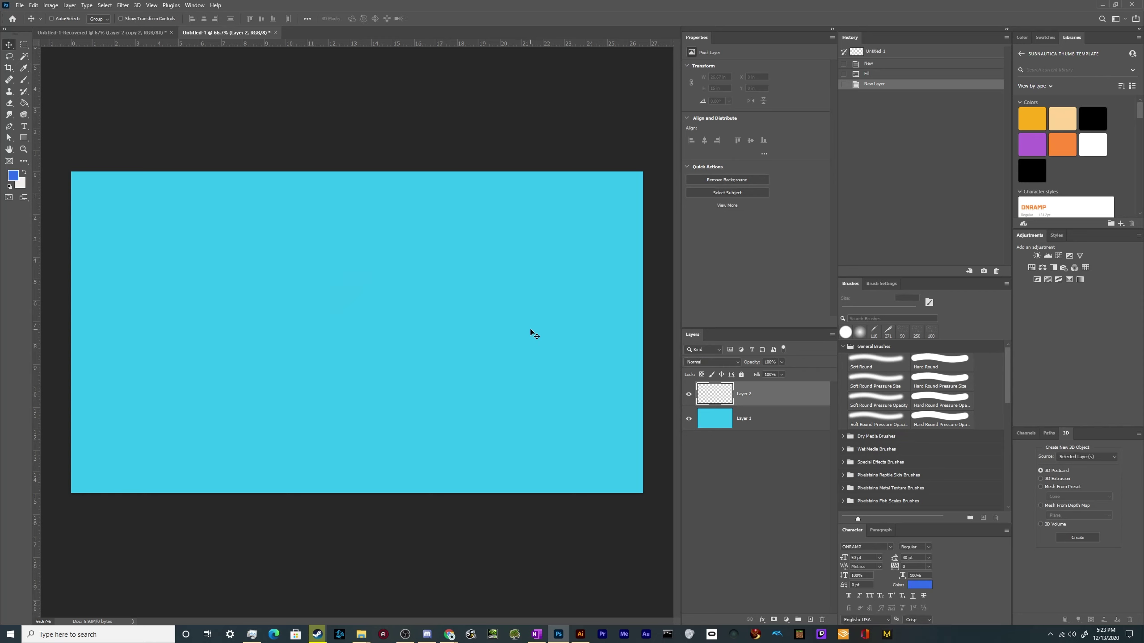
- Set up the Hard Round brush with 89% hardness and a size of 125 px
key(b)
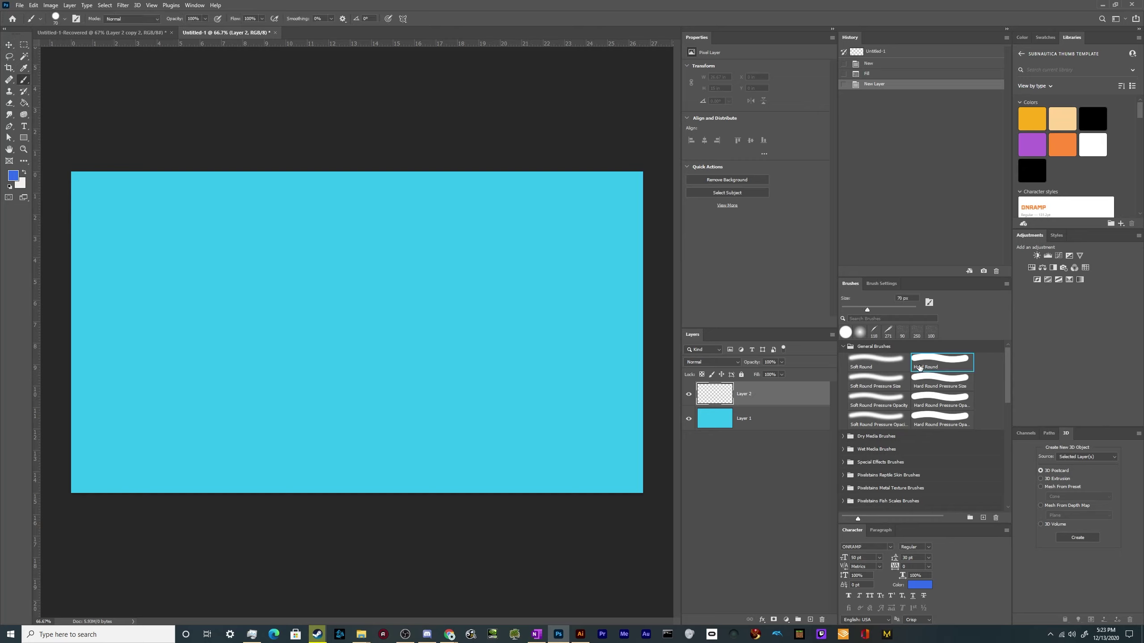
click(941, 363)
key(F5)
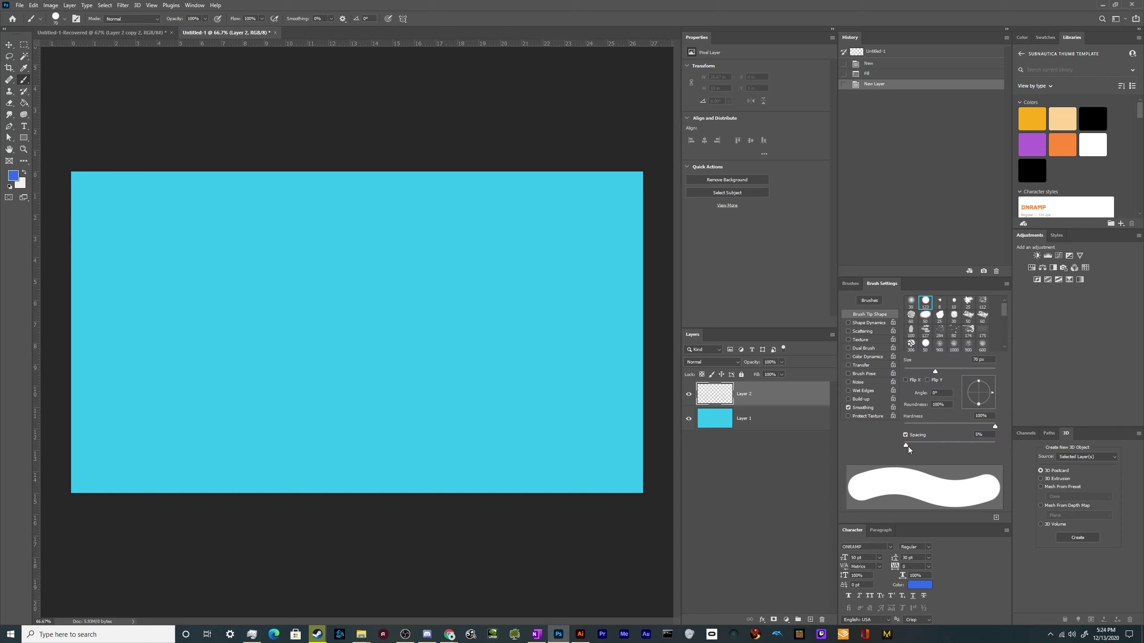
drag(996, 426, 987, 427)
key(bracketright)
key(bracketright)
key(bracketright)
key(bracketright)
key(bracketright)
key(bracketright)
key(bracketright)
key(bracketleft)
key(bracketleft)
key(bracketleft)
- Paint two wavy blue outlines down the full height of the canvas, thickening the upper part of the second one
mouse_move(217, 151)
mouse_down()
mouse_move(271, 217)
mouse_move(317, 343)
mouse_up()
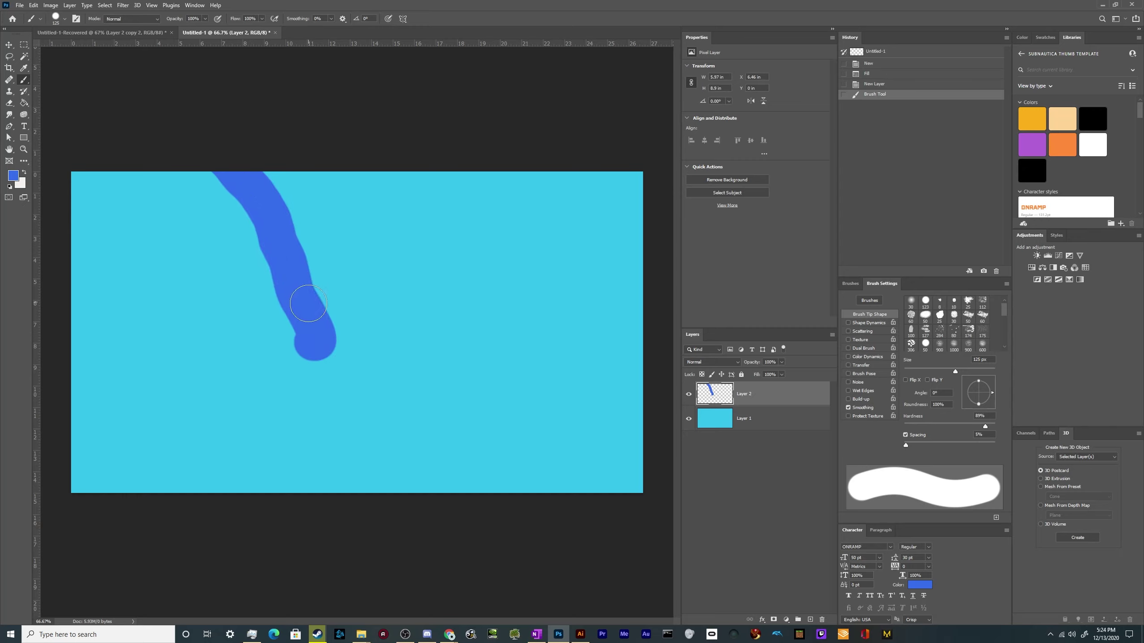
key(ctrl+z)
mouse_move(220, 144)
mouse_down()
mouse_move(273, 222)
mouse_move(248, 297)
mouse_move(261, 352)
mouse_move(336, 412)
mouse_move(337, 460)
mouse_move(293, 541)
mouse_up()
mouse_move(444, 151)
mouse_down()
mouse_move(418, 169)
mouse_move(403, 247)
mouse_move(459, 348)
mouse_move(443, 430)
mouse_move(490, 514)
mouse_up()
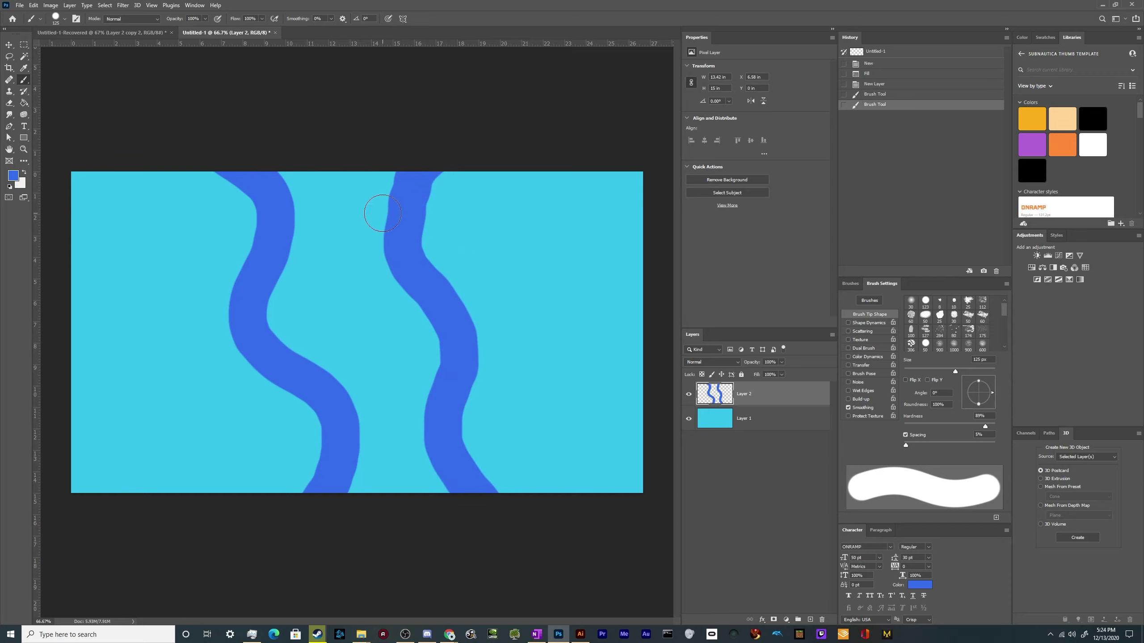
mouse_move(383, 212)
mouse_down()
mouse_move(401, 217)
mouse_move(428, 168)
mouse_move(404, 199)
mouse_move(403, 230)
mouse_up()
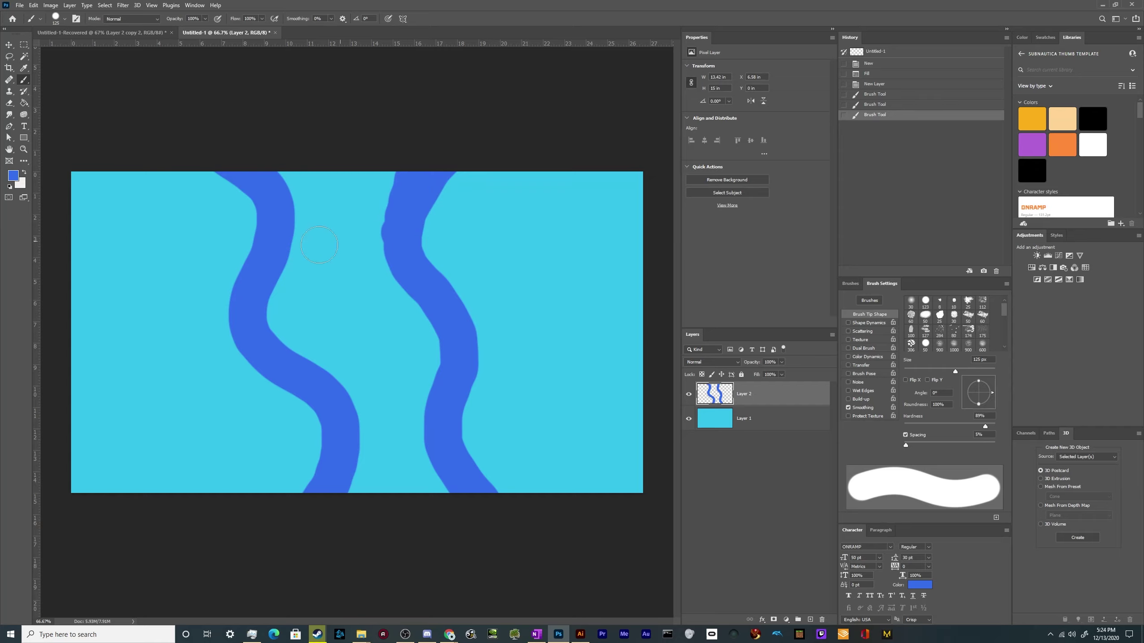
- Fill the gap between the two wavy outlines with blue to form one solid central band
mouse_move(297, 173)
mouse_down()
mouse_move(343, 159)
mouse_move(378, 196)
mouse_move(355, 247)
mouse_move(283, 269)
mouse_move(287, 232)
mouse_move(334, 194)
mouse_move(313, 214)
mouse_move(316, 201)
mouse_move(369, 207)
mouse_move(384, 193)
mouse_move(375, 263)
mouse_move(349, 218)
mouse_move(334, 237)
mouse_move(299, 233)
mouse_move(268, 317)
mouse_move(310, 356)
mouse_up()
key(ctrl+z)
key(ctrl+z)
drag(311, 215, 318, 172)
mouse_move(347, 190)
mouse_down()
mouse_move(377, 219)
mouse_move(360, 277)
mouse_move(366, 246)
mouse_move(350, 265)
mouse_move(303, 239)
mouse_move(278, 271)
mouse_move(281, 311)
mouse_move(309, 353)
mouse_move(299, 307)
mouse_move(327, 318)
mouse_move(365, 400)
mouse_move(340, 471)
mouse_move(353, 485)
mouse_move(419, 468)
mouse_move(437, 476)
mouse_move(417, 423)
mouse_move(432, 316)
mouse_move(390, 269)
mouse_move(385, 443)
mouse_move(405, 427)
mouse_move(355, 331)
mouse_up()
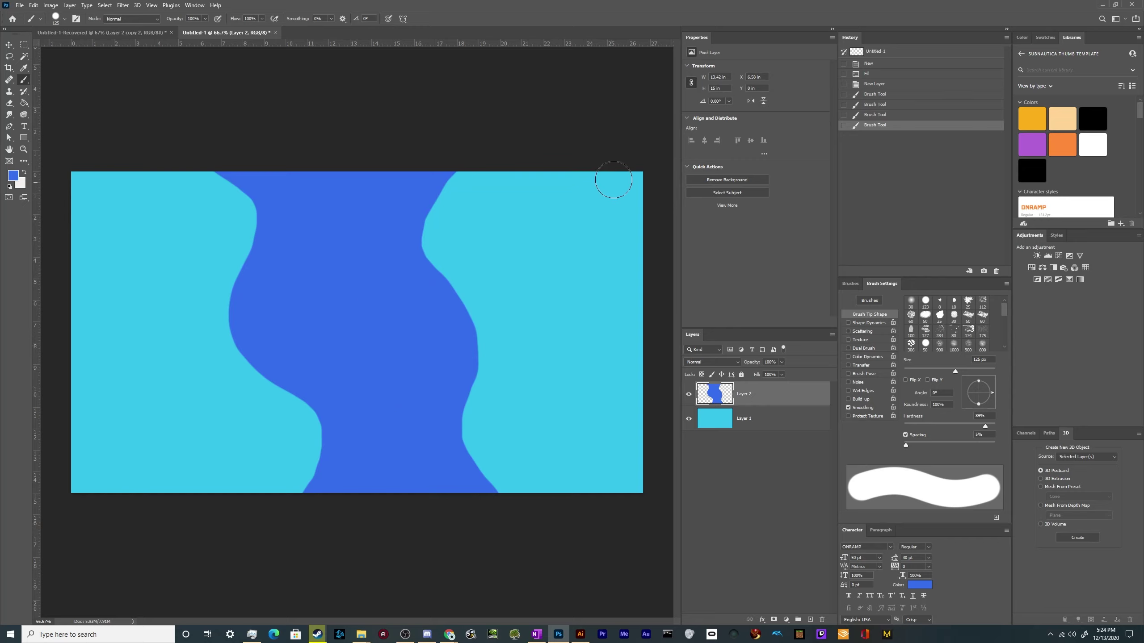
- Paint solid blue areas in the canvas's upper-right, lower-left and upper-left corners, and extend the central band's base toward the lower right
mouse_move(530, 160)
mouse_down()
mouse_move(511, 195)
mouse_move(517, 235)
mouse_move(584, 322)
mouse_move(641, 336)
mouse_move(652, 315)
mouse_move(633, 184)
mouse_move(536, 185)
mouse_move(535, 217)
mouse_move(561, 211)
mouse_move(577, 235)
mouse_move(586, 289)
mouse_move(627, 313)
mouse_move(605, 246)
mouse_up()
mouse_move(52, 285)
mouse_down()
mouse_move(101, 307)
mouse_move(122, 354)
mouse_move(199, 415)
mouse_move(200, 455)
mouse_move(151, 530)
mouse_move(180, 485)
mouse_move(167, 440)
mouse_move(62, 313)
mouse_move(99, 348)
mouse_move(88, 337)
mouse_move(88, 430)
mouse_move(71, 392)
mouse_move(96, 444)
mouse_move(127, 441)
mouse_move(145, 462)
mouse_move(161, 448)
mouse_move(103, 482)
mouse_up()
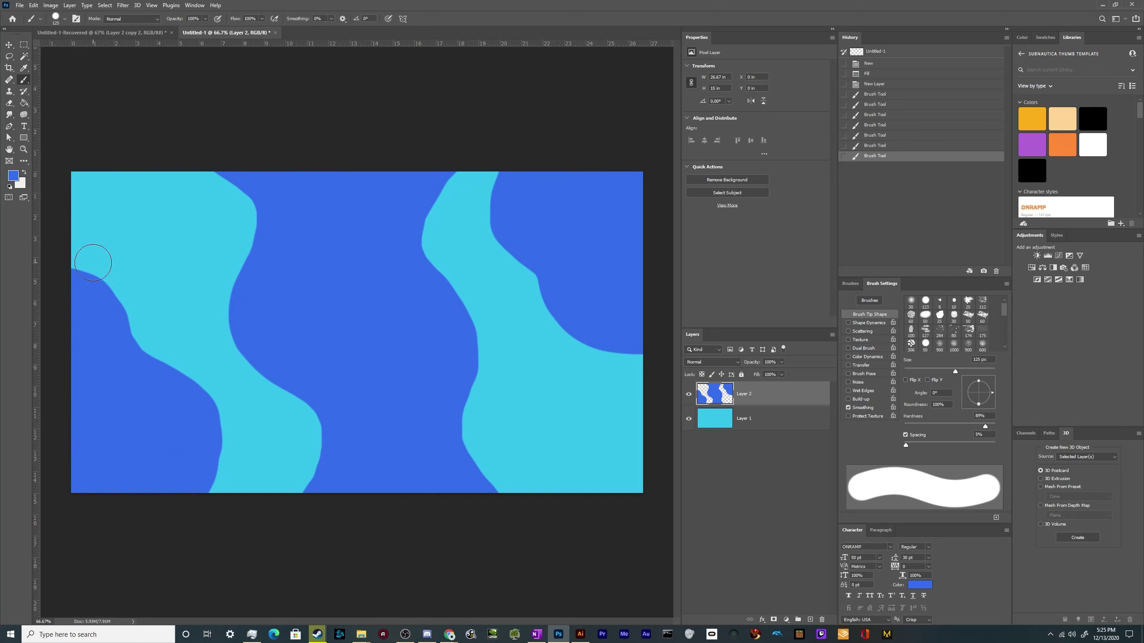
mouse_move(171, 171)
mouse_down()
mouse_move(137, 218)
mouse_move(90, 219)
mouse_move(55, 188)
mouse_move(96, 203)
mouse_move(150, 171)
mouse_up()
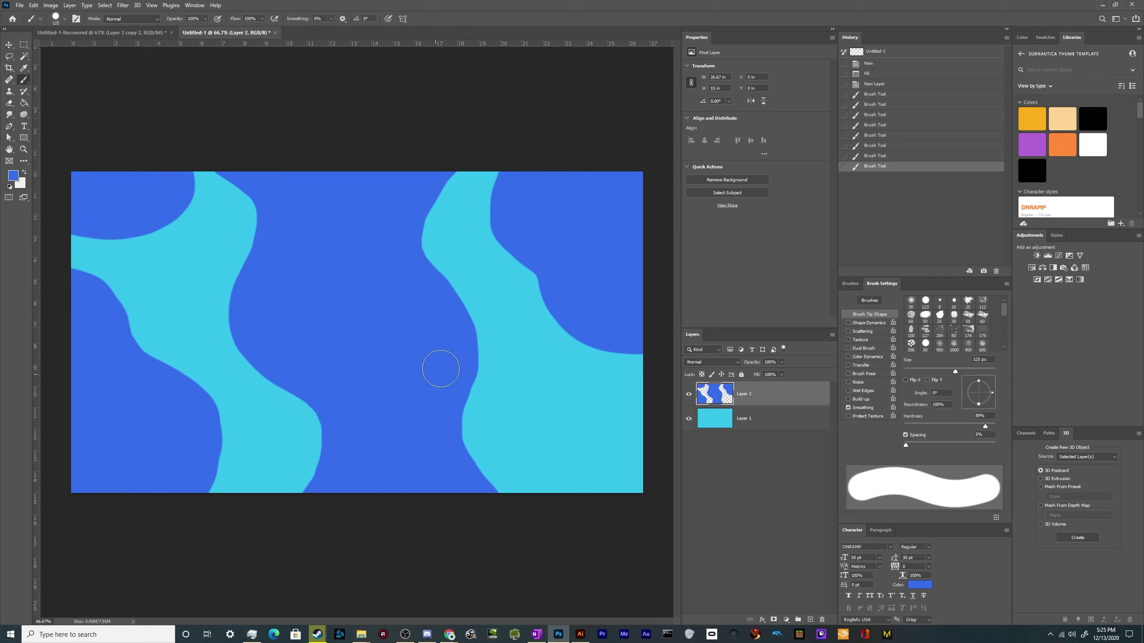
mouse_move(447, 414)
mouse_down()
mouse_move(501, 469)
mouse_move(583, 500)
mouse_move(600, 523)
mouse_move(444, 446)
mouse_up()
mouse_move(455, 371)
mouse_down()
mouse_move(468, 443)
mouse_move(503, 474)
mouse_move(470, 456)
mouse_move(450, 370)
mouse_move(450, 394)
mouse_move(446, 375)
mouse_move(406, 392)
mouse_up()
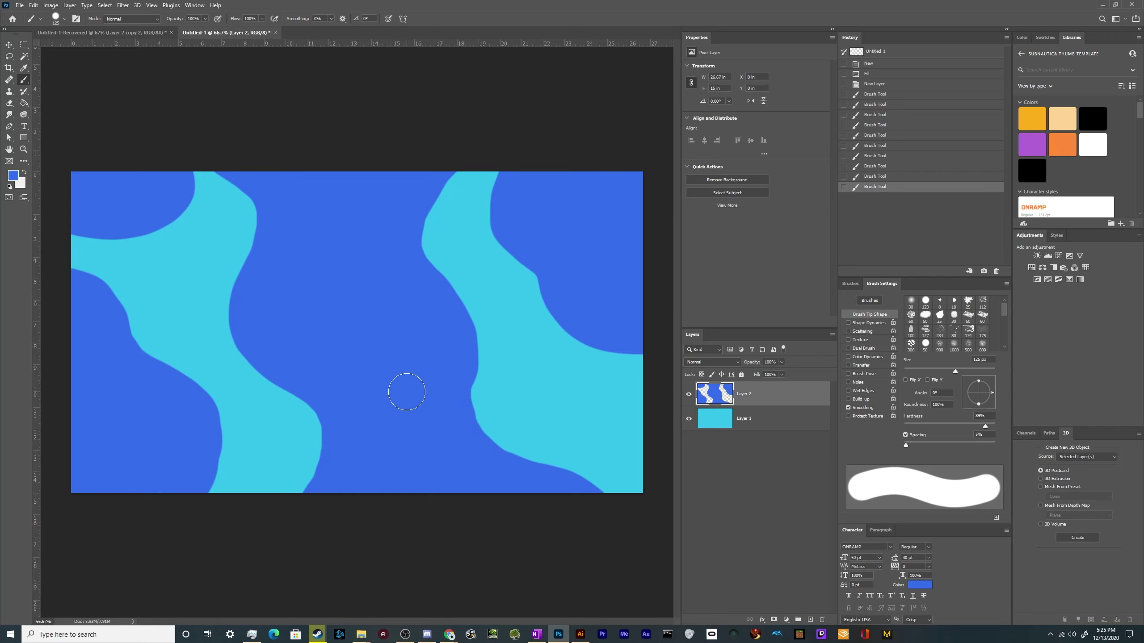
- Examine the finished layered artwork in the Untitled-1-Recovered document and return to the Untitled-1 document
click(143, 37)
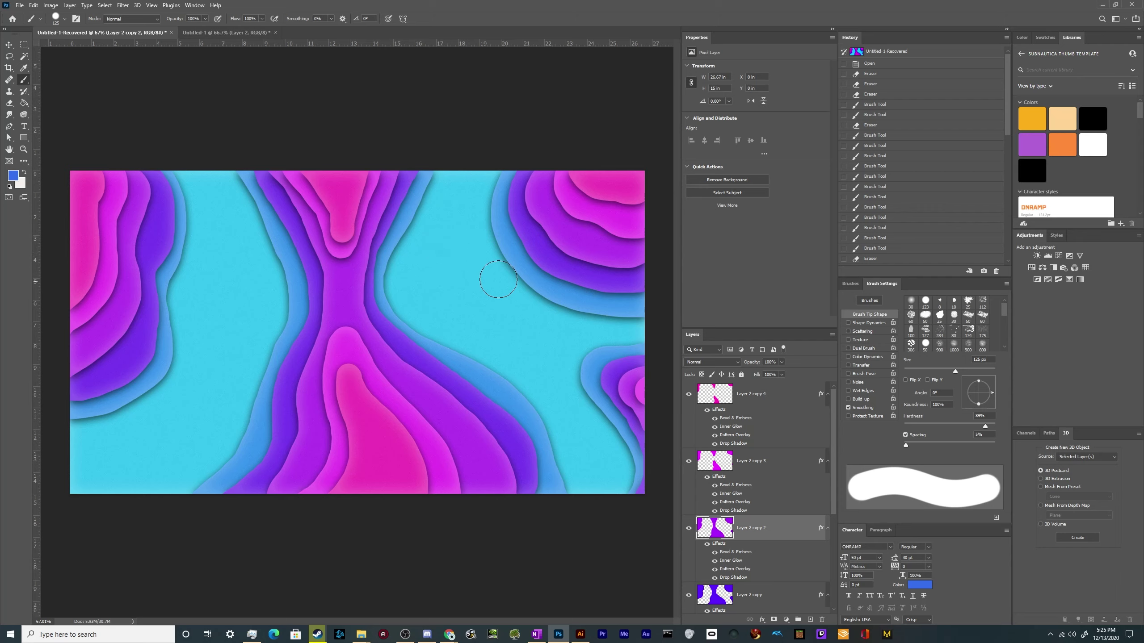
click(8, 45)
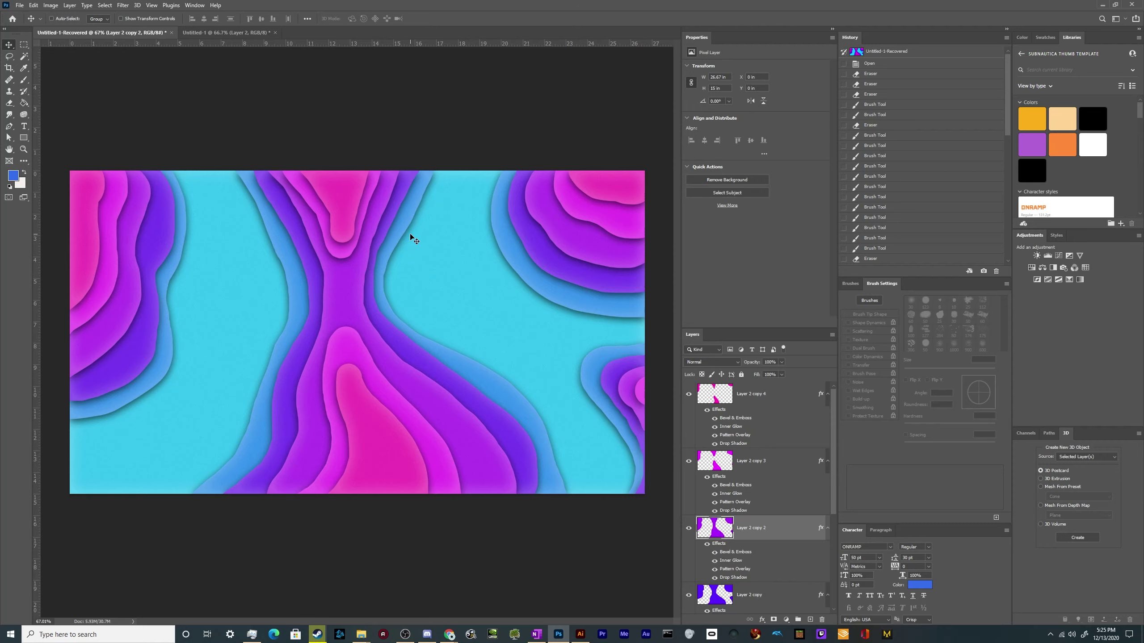
click(215, 33)
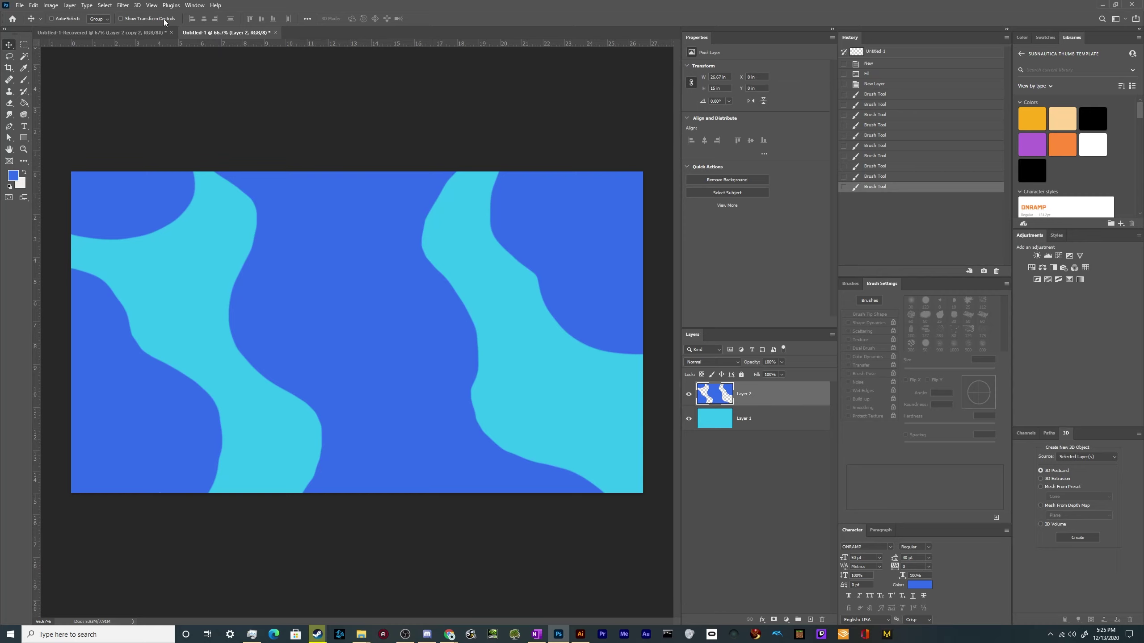
- Add a drop shadow to Layer 2 and leave its outer glow disabled
click(123, 5)
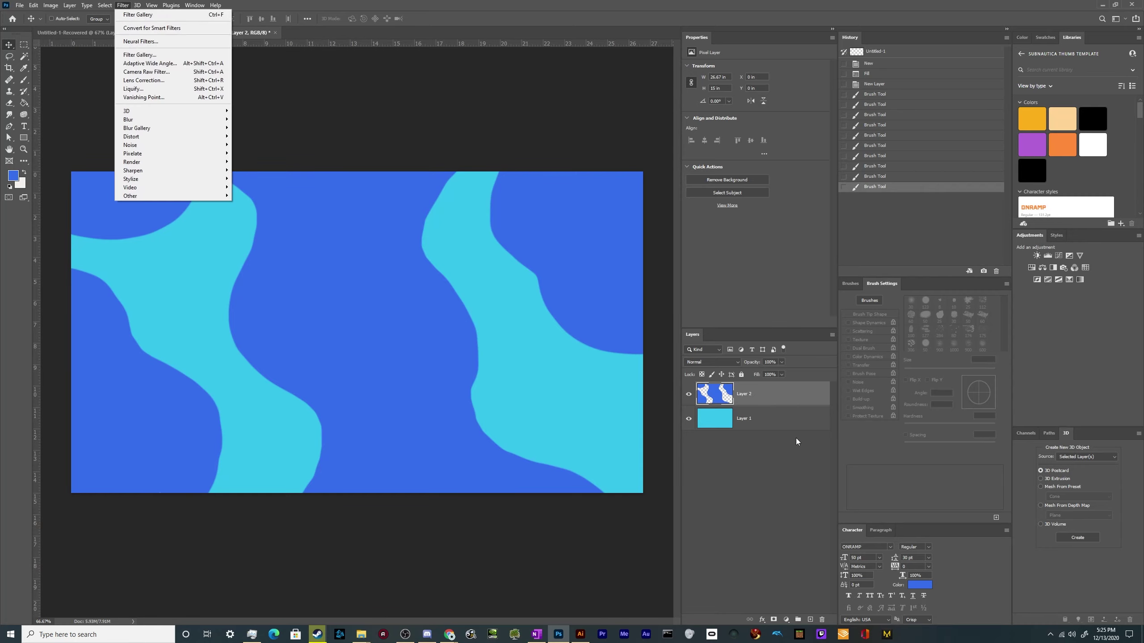
click(790, 404)
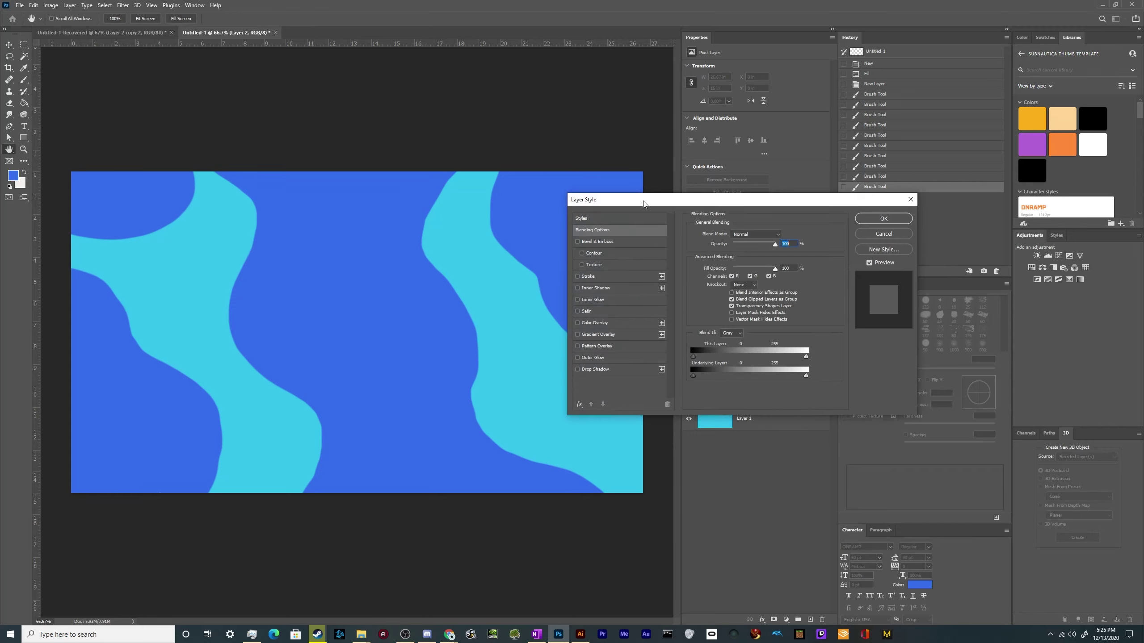
drag(643, 201, 347, 254)
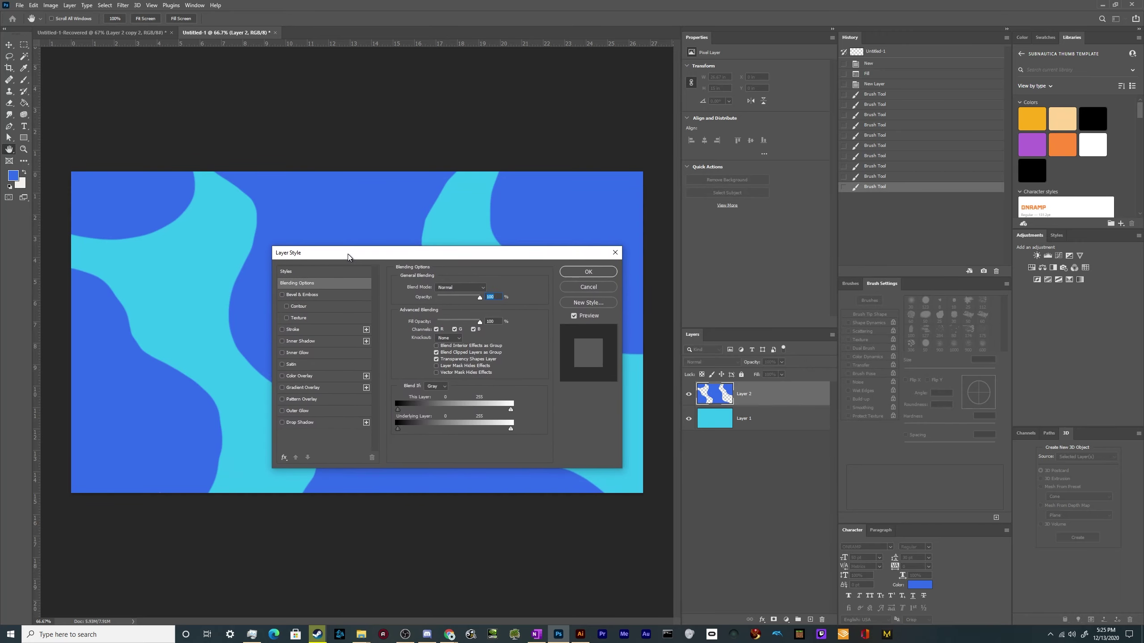
click(282, 422)
click(320, 413)
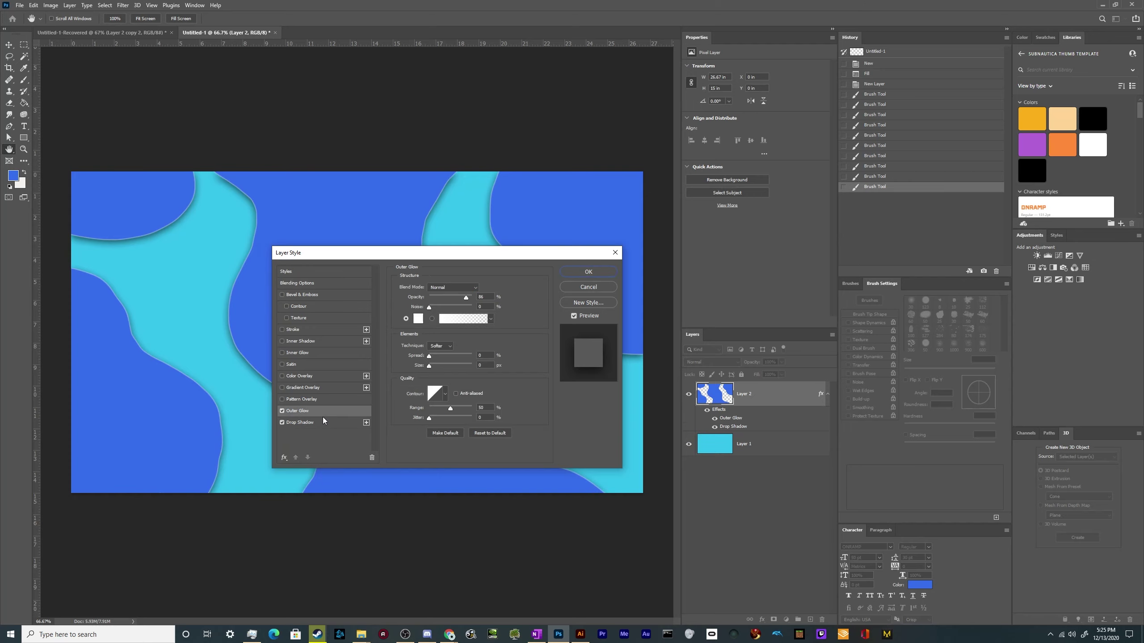
click(323, 421)
click(282, 411)
drag(405, 252, 824, 199)
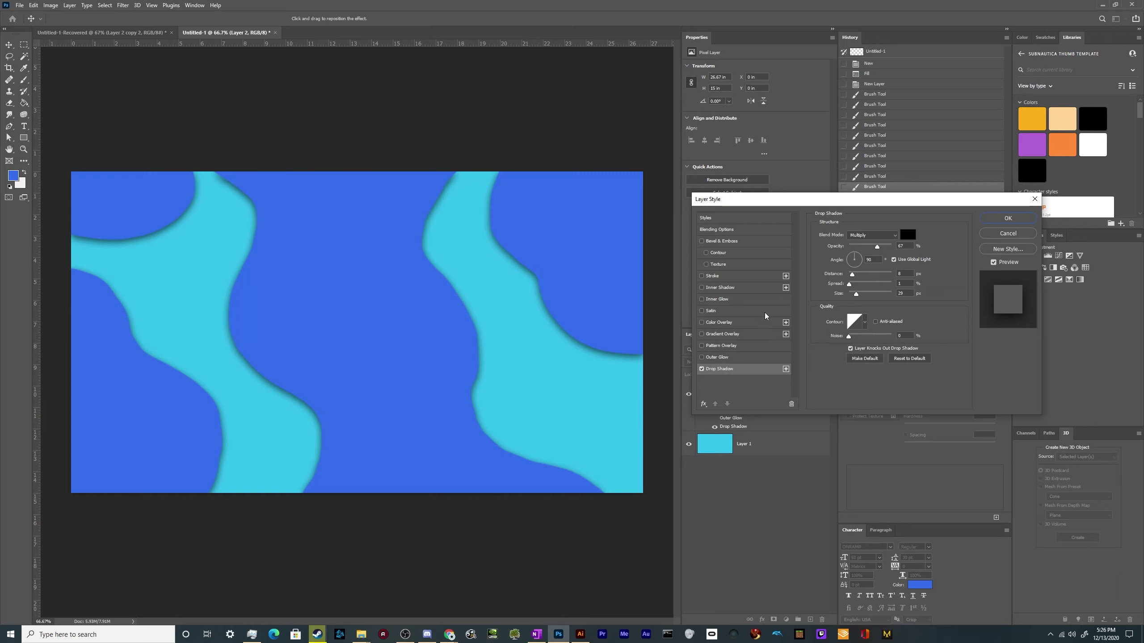
- Adjust the drop shadow's offset to an angle of 23° and a distance of 7 px, with a size of 32 px
drag(766, 208, 650, 228)
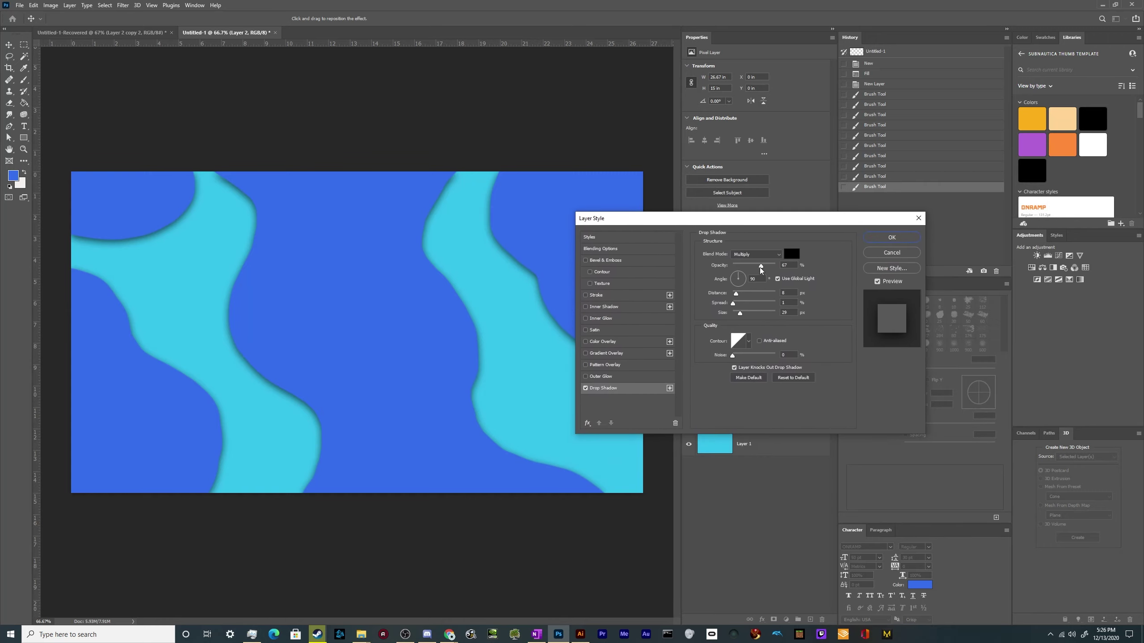
mouse_move(760, 269)
mouse_down()
mouse_move(779, 268)
mouse_move(749, 274)
mouse_move(784, 269)
mouse_move(749, 269)
mouse_move(765, 271)
mouse_up()
mouse_move(498, 314)
mouse_down()
mouse_move(503, 297)
mouse_move(509, 313)
mouse_up()
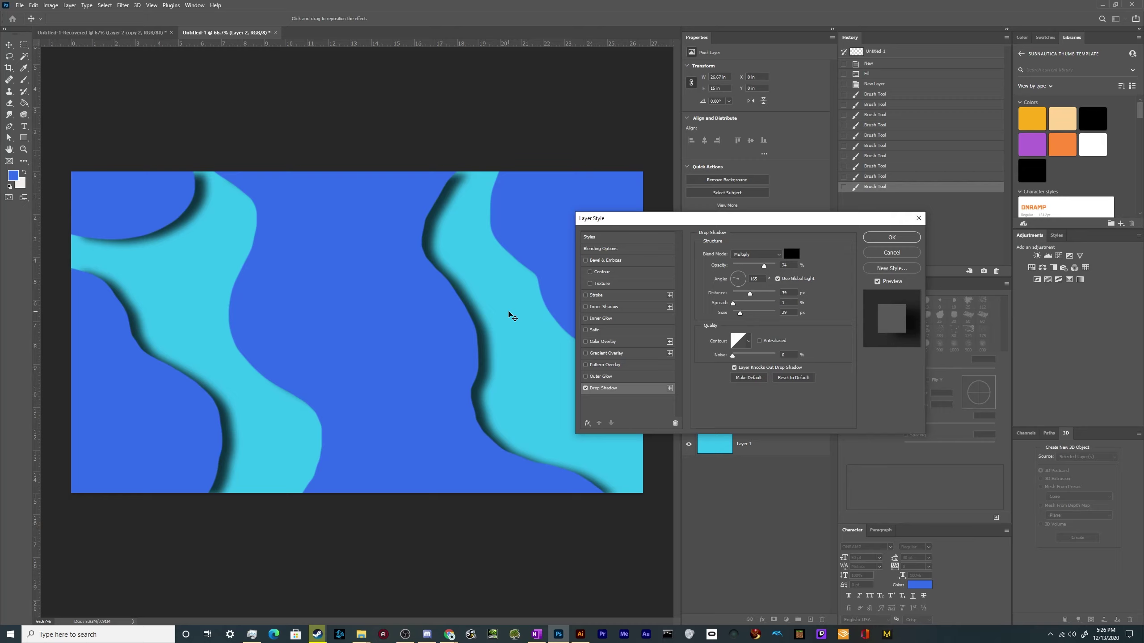
mouse_move(509, 311)
mouse_down()
mouse_move(483, 312)
mouse_move(496, 312)
mouse_up()
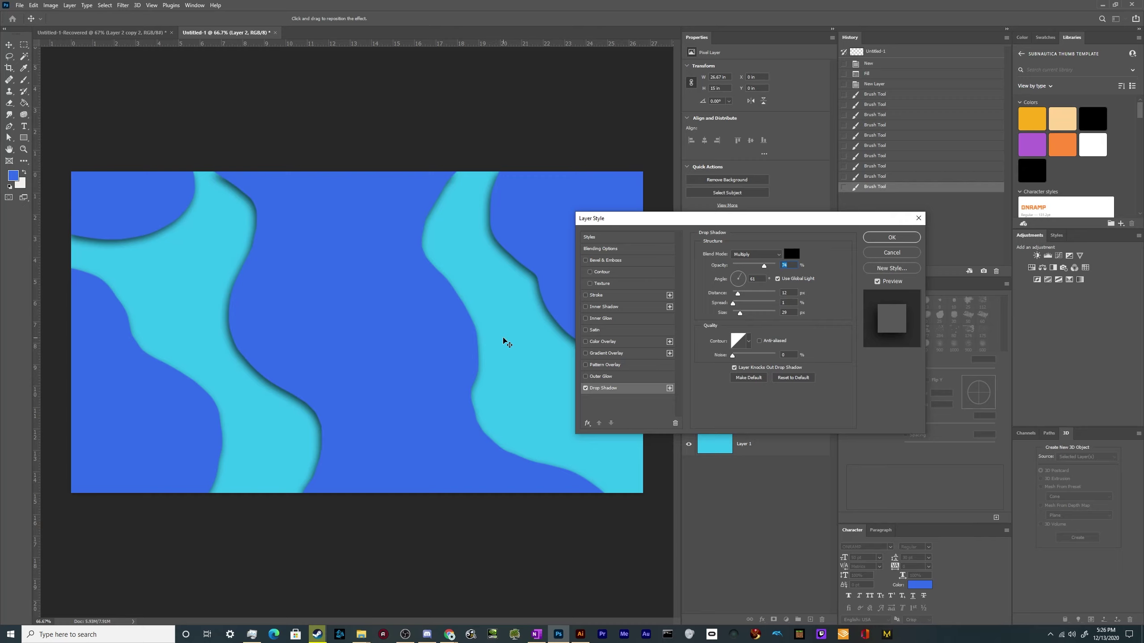
drag(764, 267, 764, 271)
mouse_move(738, 295)
mouse_down()
mouse_move(785, 289)
mouse_move(740, 298)
mouse_up()
drag(741, 316, 742, 316)
drag(373, 267, 373, 264)
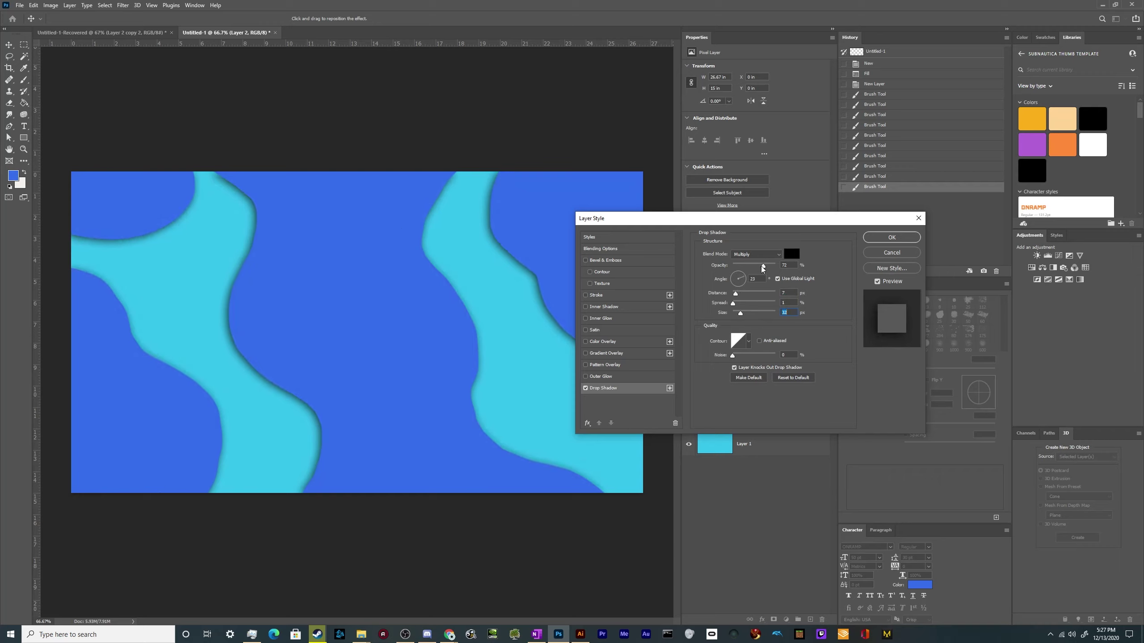
- Refine the drop shadow to 80% opacity, 0% spread and about 46 px size, trying the contour and noise options
drag(762, 266, 767, 269)
mouse_move(734, 305)
mouse_down()
mouse_move(779, 309)
mouse_move(731, 306)
mouse_up()
click(748, 343)
click(749, 343)
click(749, 344)
click(795, 340)
drag(733, 357, 746, 359)
drag(738, 362, 732, 365)
drag(740, 313, 744, 317)
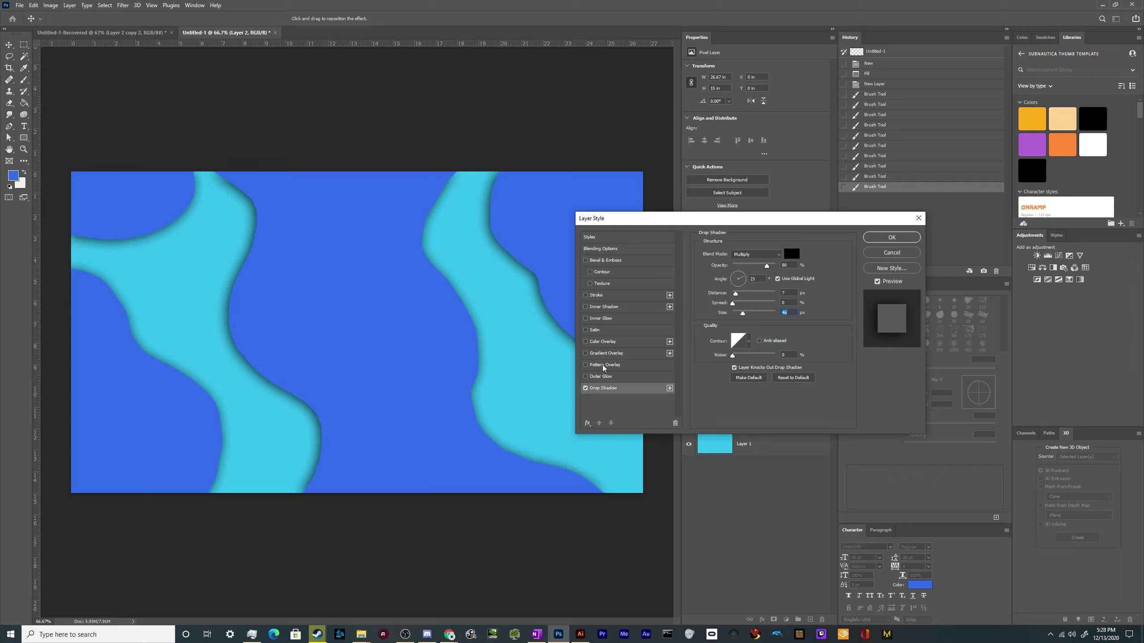
- Add a white inner glow to Layer 2 and set its blend mode to Screen after comparing Normal and Multiply
click(621, 318)
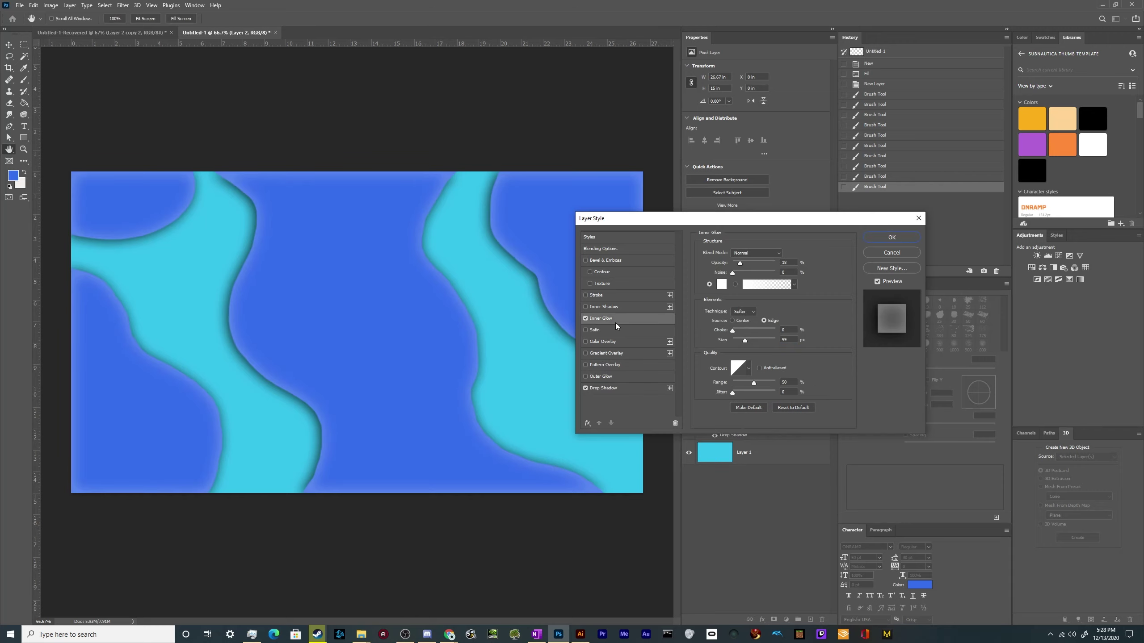
click(722, 284)
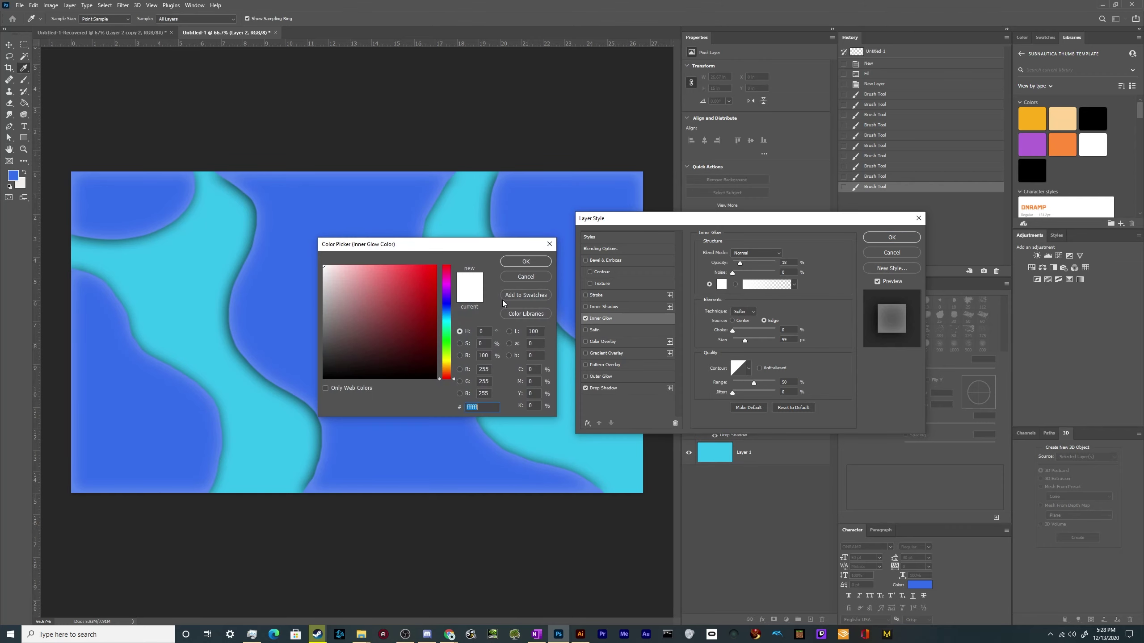
click(525, 261)
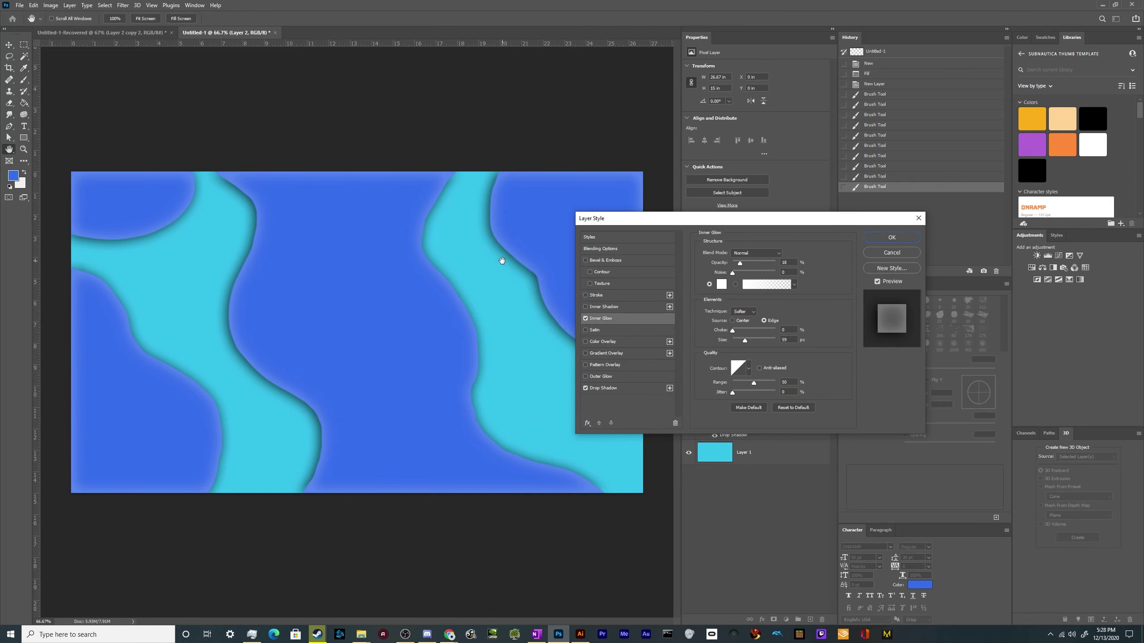
click(745, 253)
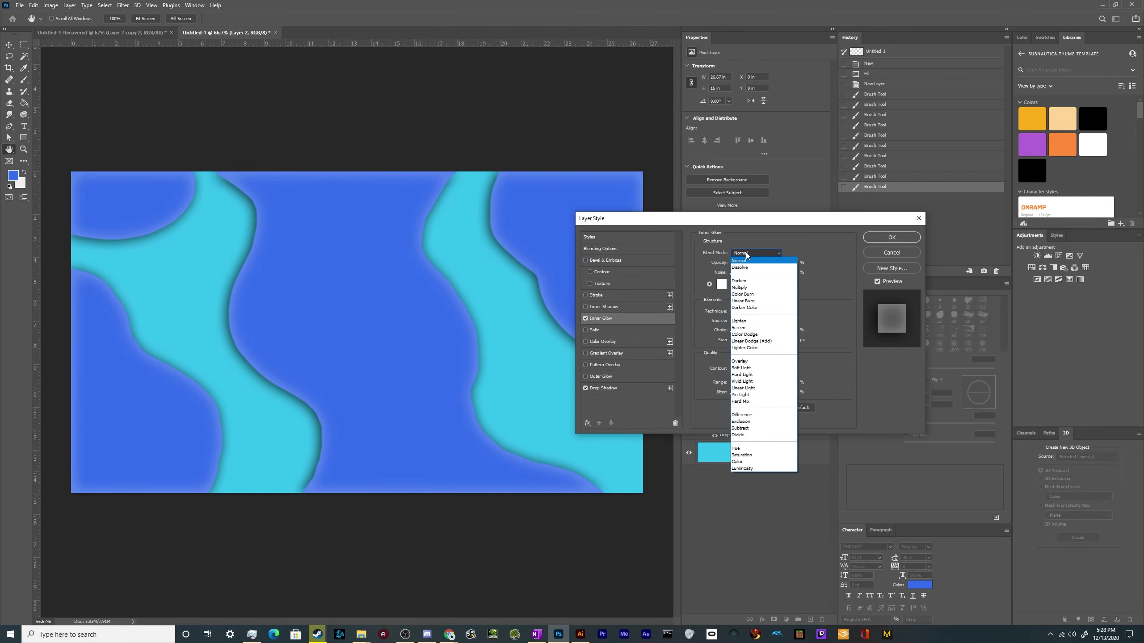
click(750, 261)
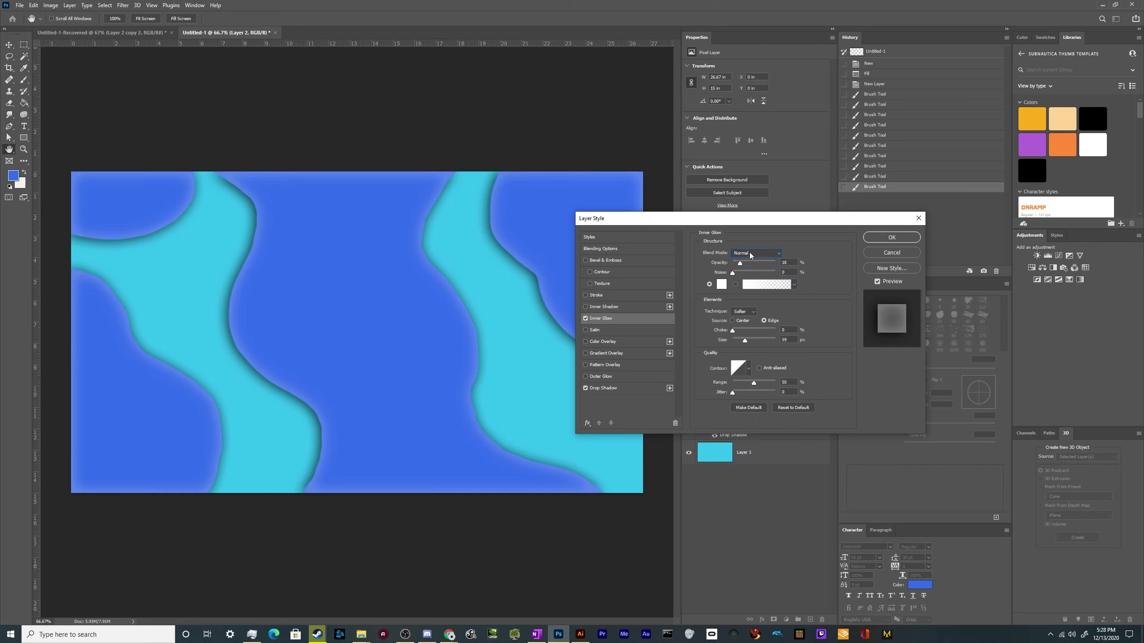
click(751, 254)
click(743, 290)
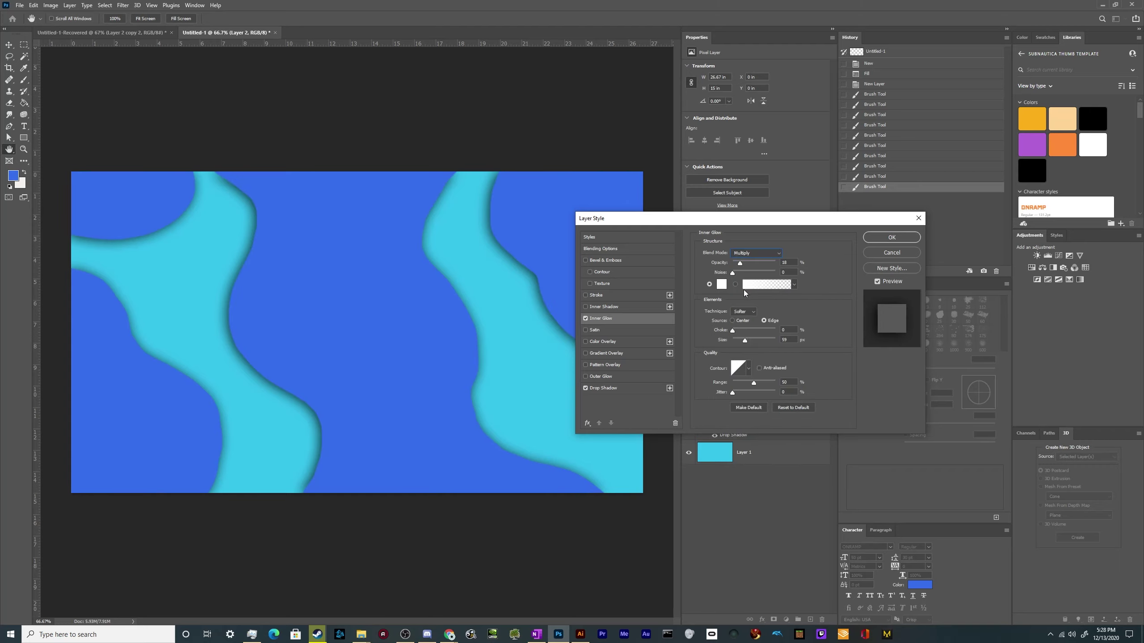
click(754, 254)
click(751, 328)
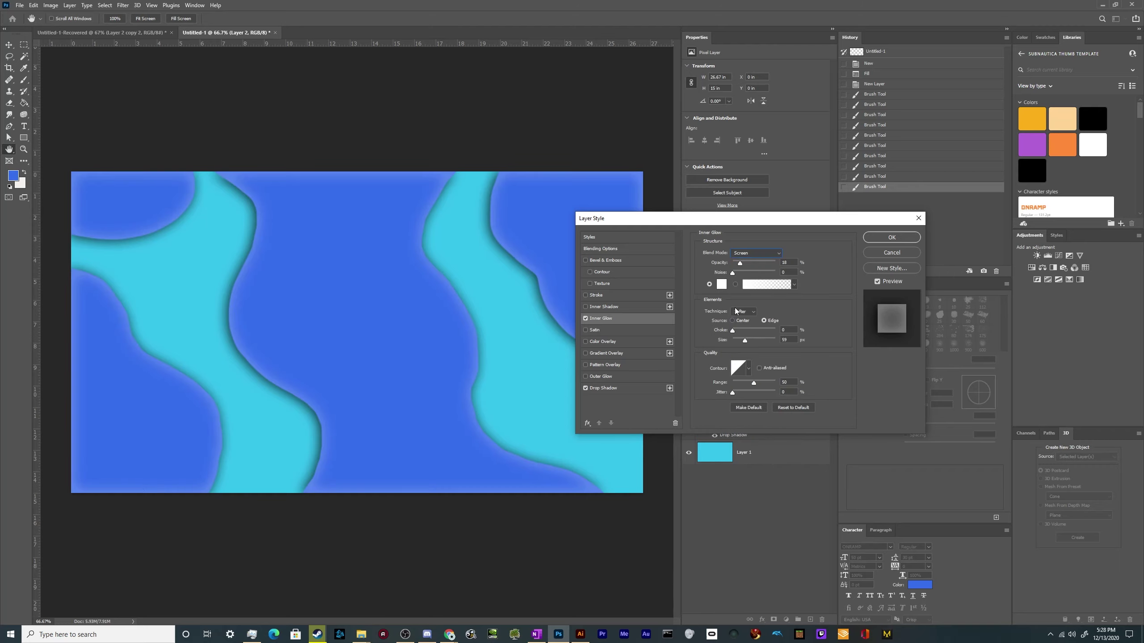
- Set the inner glow's size to 57 px and its opacity to 20%, and apply the layer style
click(745, 340)
click(745, 341)
mouse_move(740, 263)
mouse_down()
mouse_move(754, 267)
mouse_move(738, 268)
mouse_up()
click(742, 267)
click(890, 238)
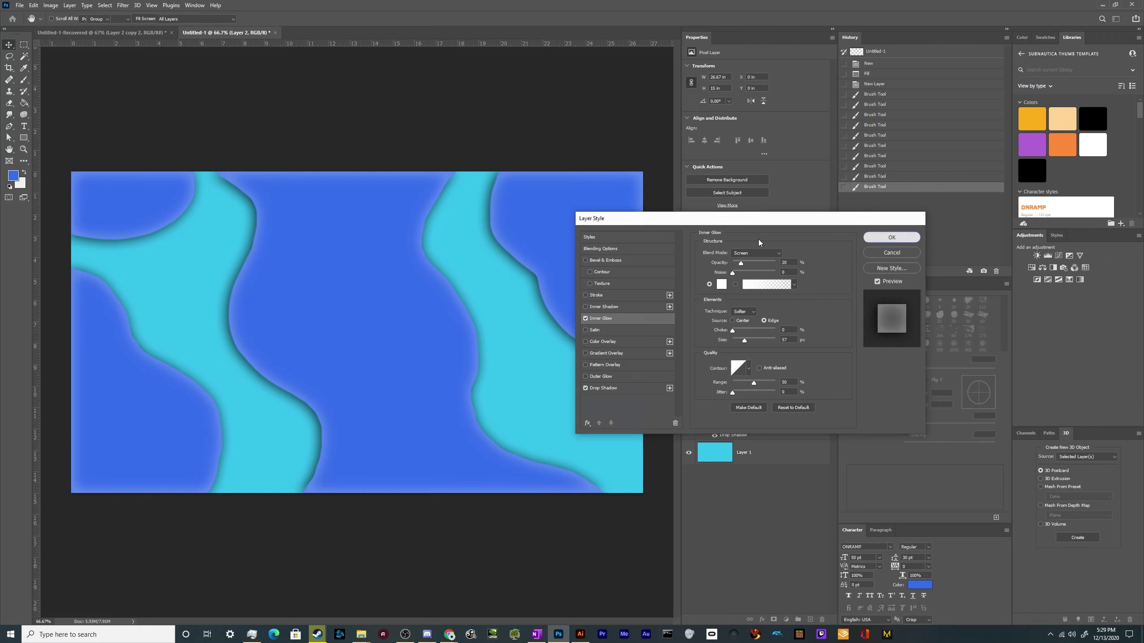
- Reopen Layer 2's layer style and add a smooth inner bevel with a size of about 49 px, leaving the inner shadow off
double_click(767, 399)
drag(644, 224, 569, 234)
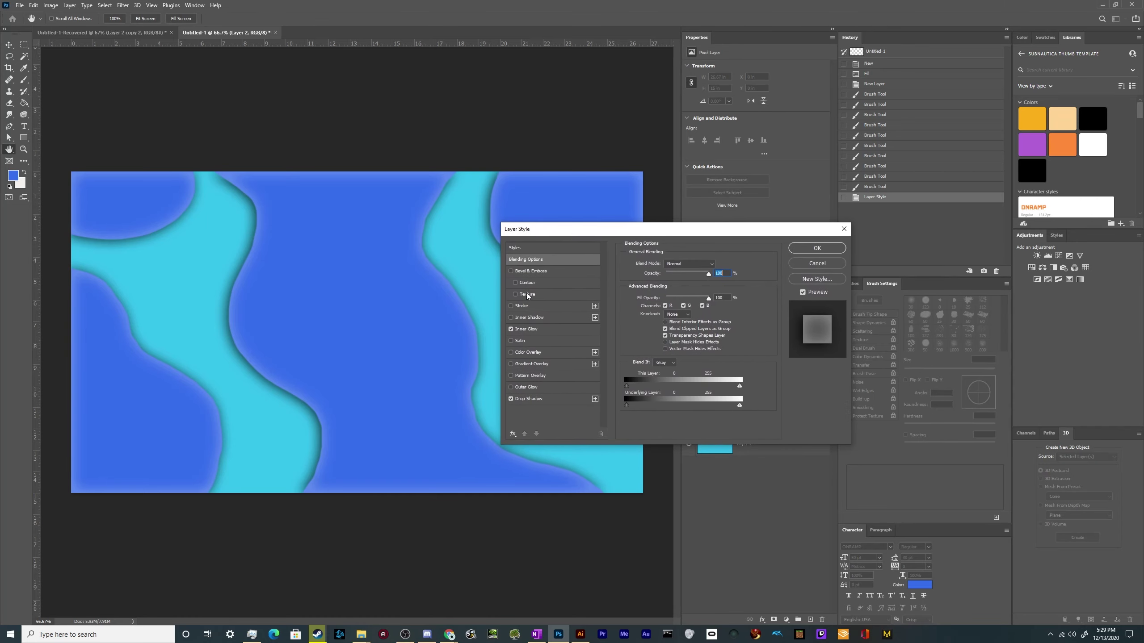
click(511, 317)
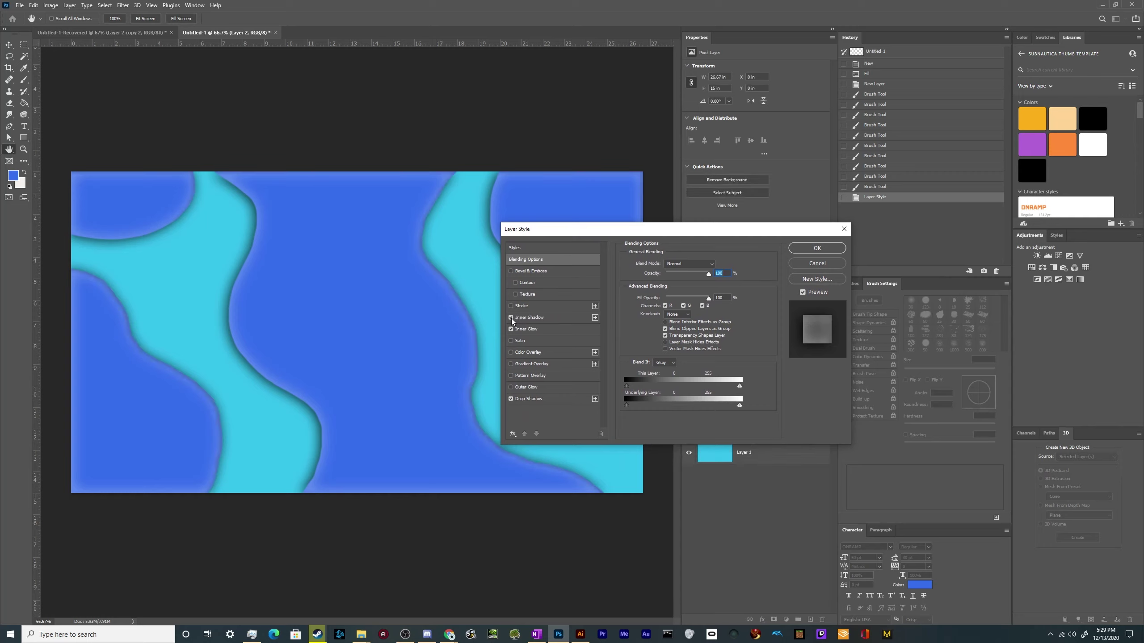
click(511, 318)
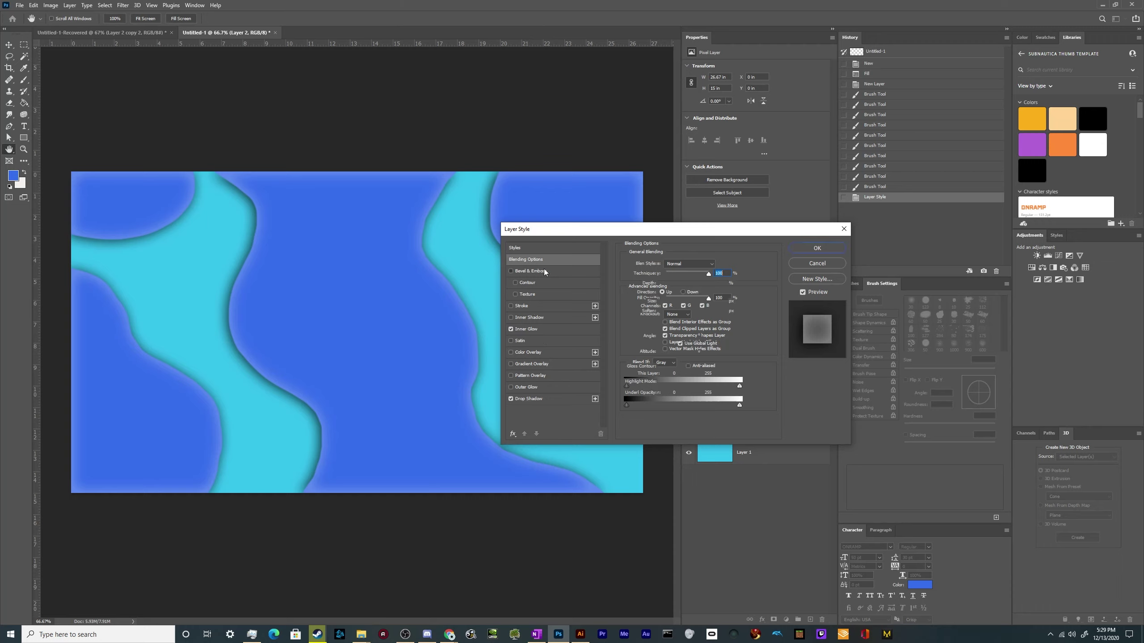
click(511, 271)
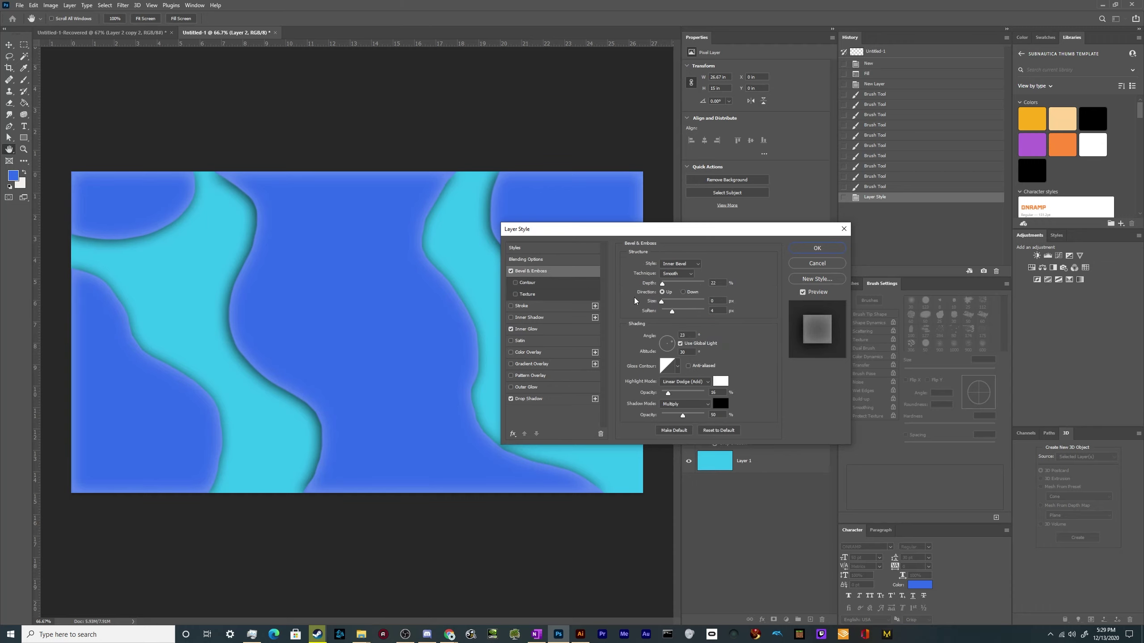
drag(661, 303, 668, 302)
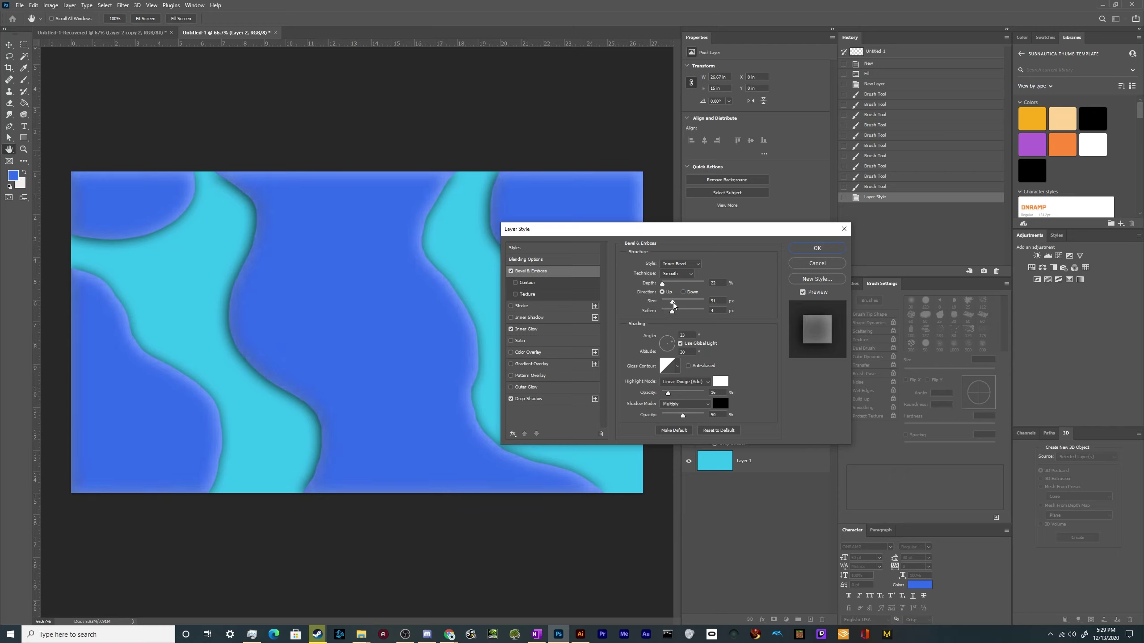
click(672, 302)
- Try the bevel's Down direction and stronger depths, and settle on the Up direction with a depth of 31%
click(683, 292)
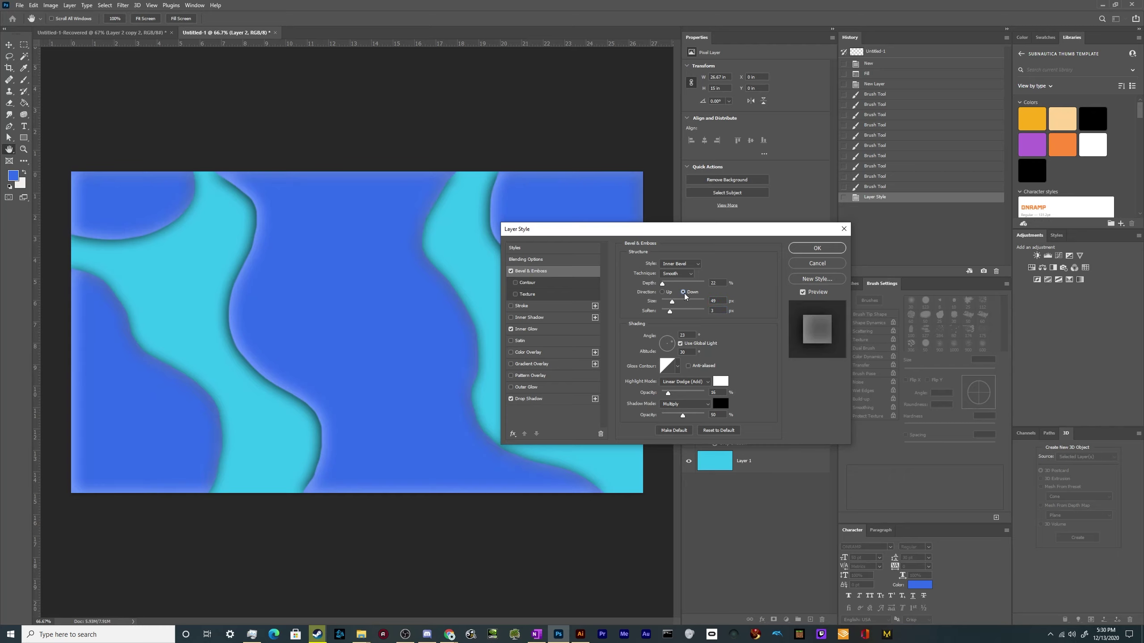
click(663, 291)
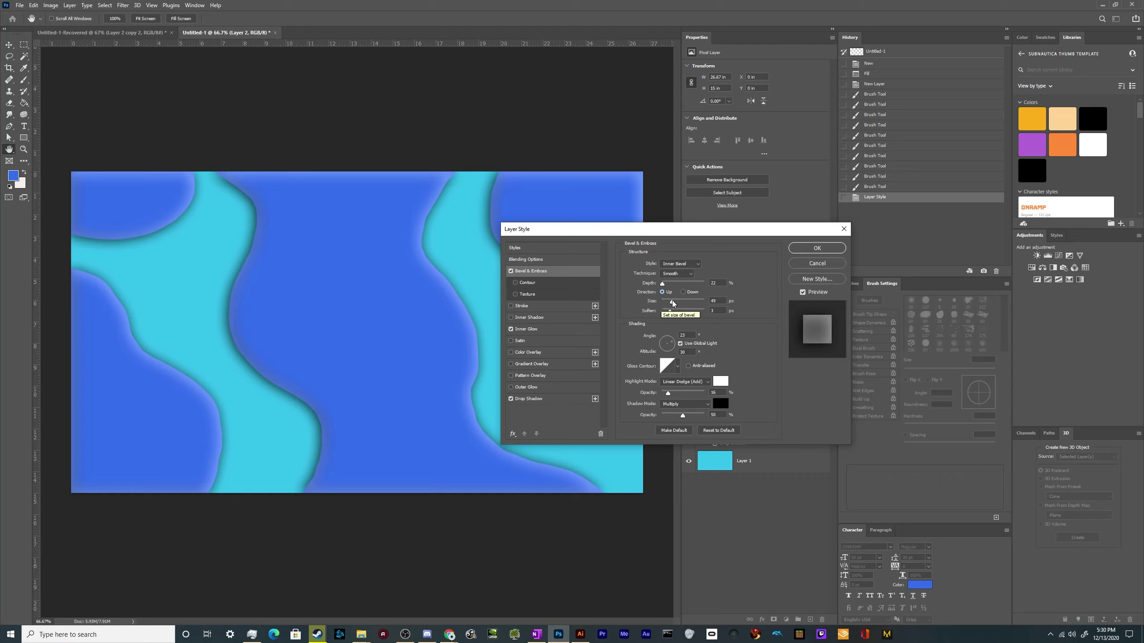
drag(670, 310, 664, 315)
drag(662, 284, 673, 283)
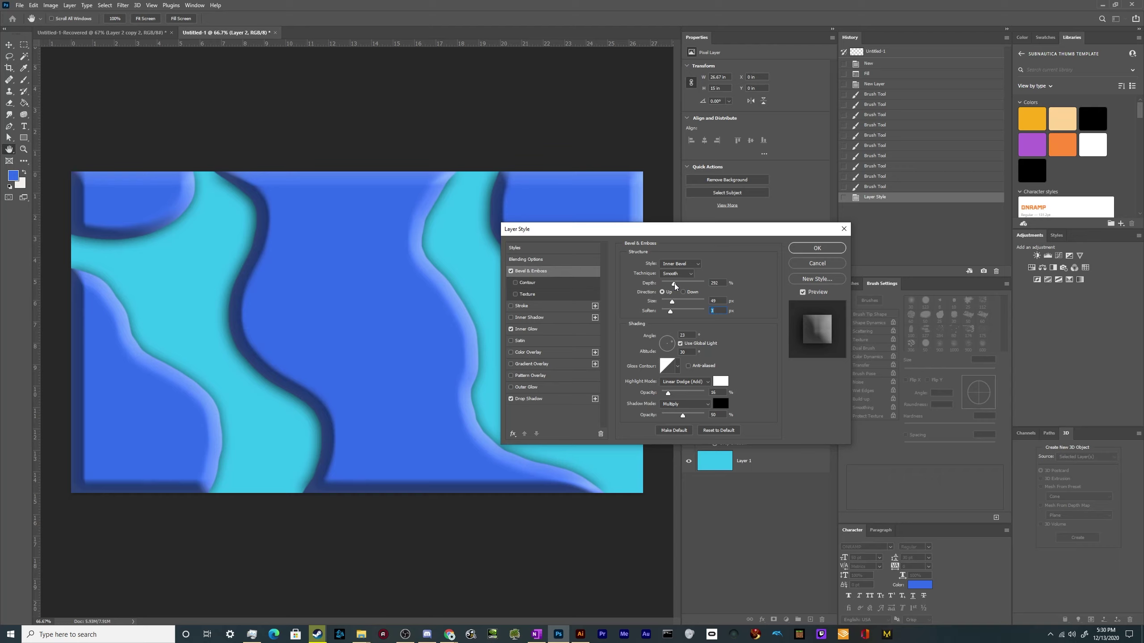
drag(674, 284, 673, 285)
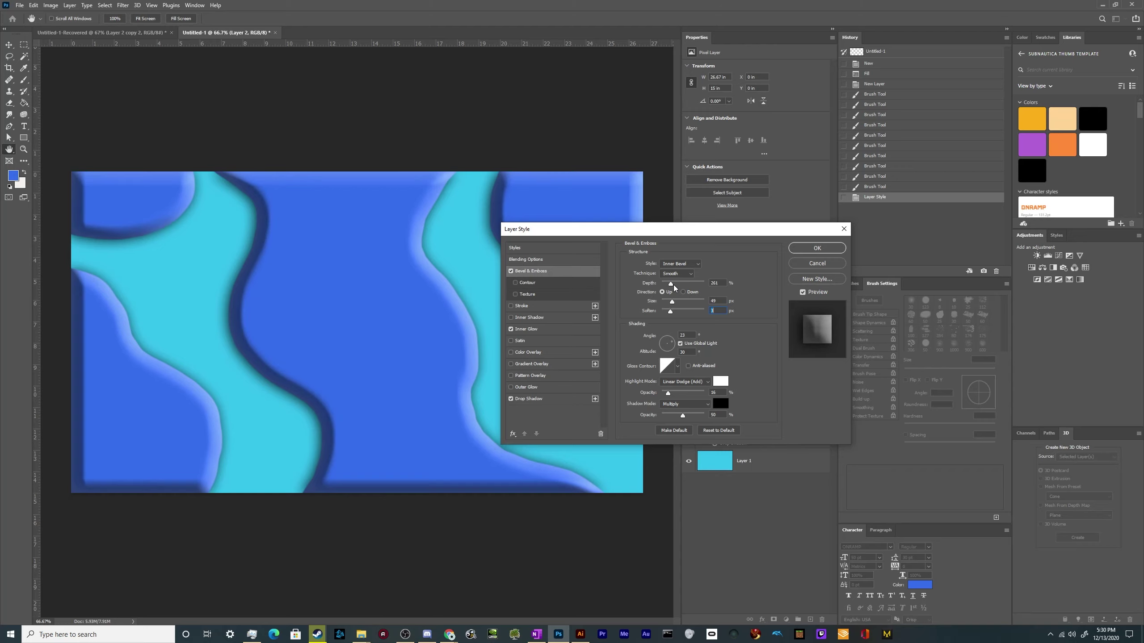
drag(673, 285, 663, 288)
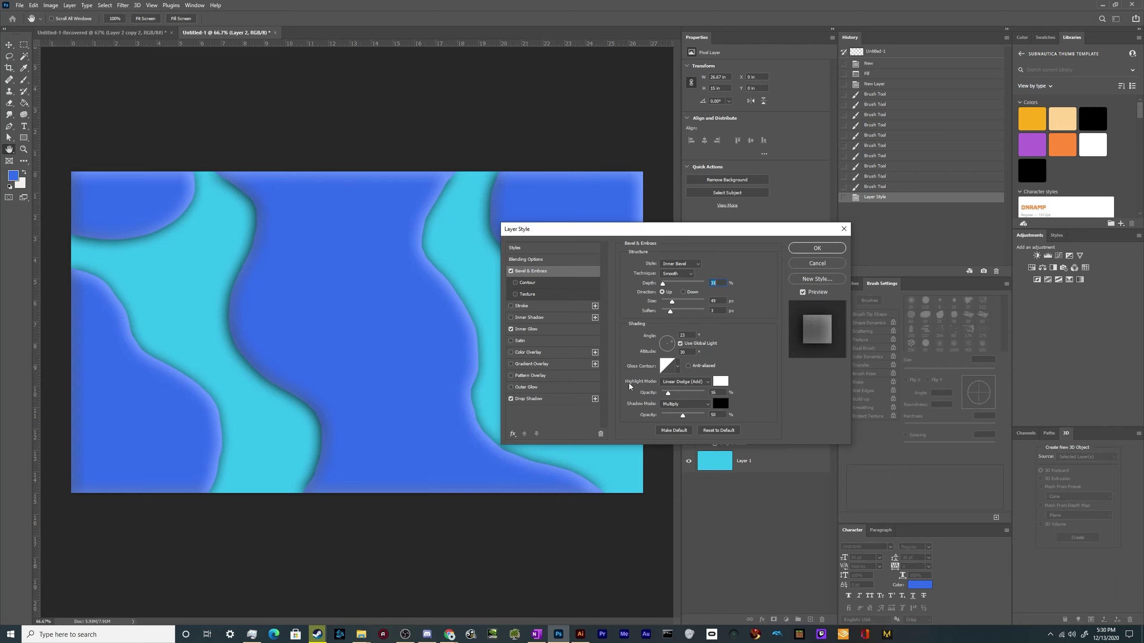
- Lower the bevel's highlight and shadow opacities and apply the layer style
drag(667, 395, 674, 417)
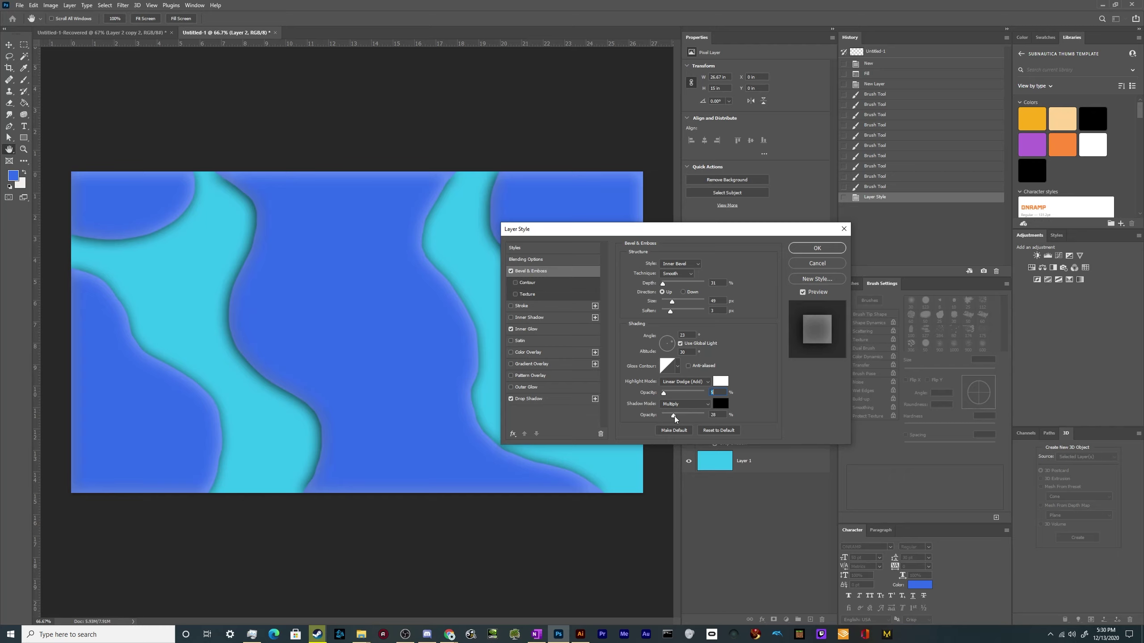
click(677, 416)
mouse_move(672, 415)
mouse_down()
mouse_move(672, 393)
mouse_move(682, 394)
mouse_move(670, 394)
mouse_up()
click(674, 415)
click(666, 395)
drag(669, 415, 670, 417)
click(676, 416)
key(Down)
key(Down)
key(Down)
click(816, 248)
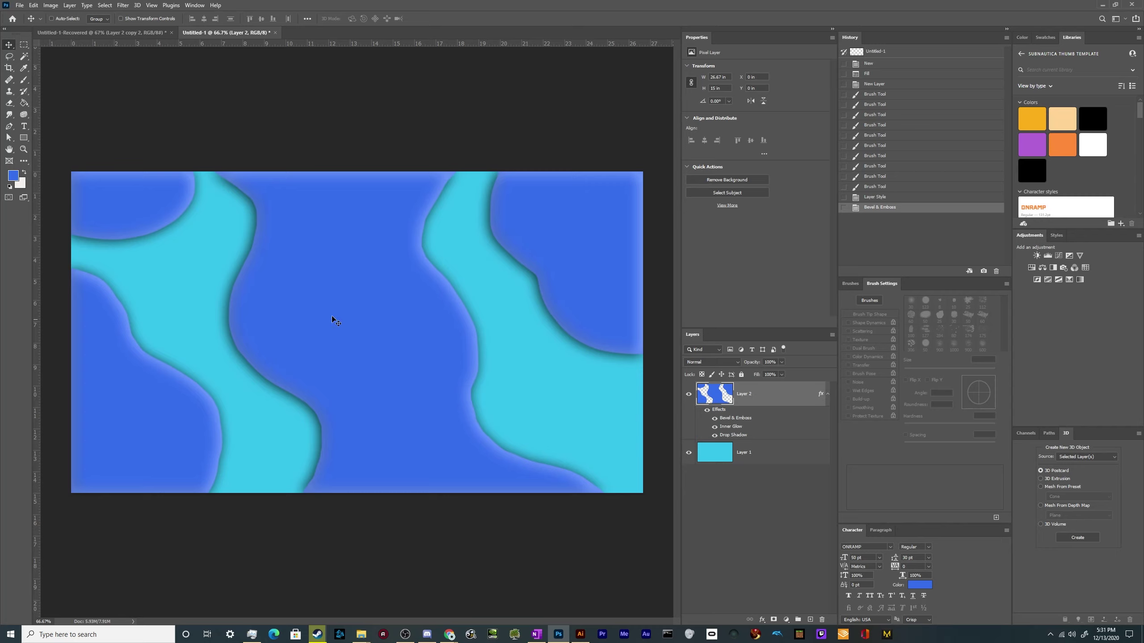
- Duplicate Layer 2 with its effects and clear all pixels from the copy
key(ctrl+a)
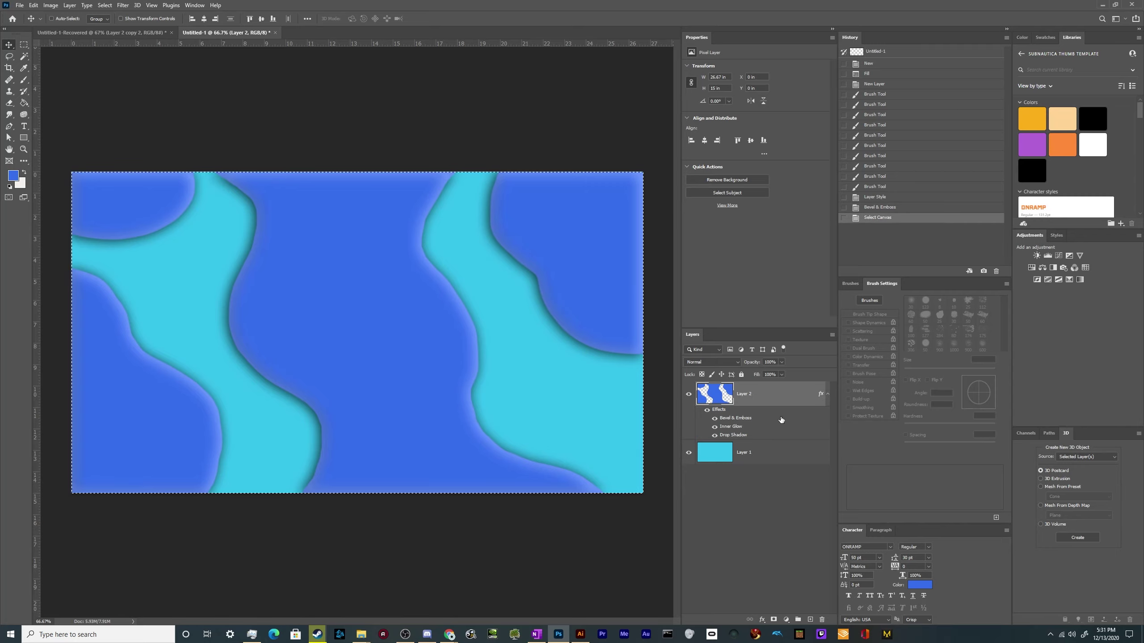
key(ctrl+d)
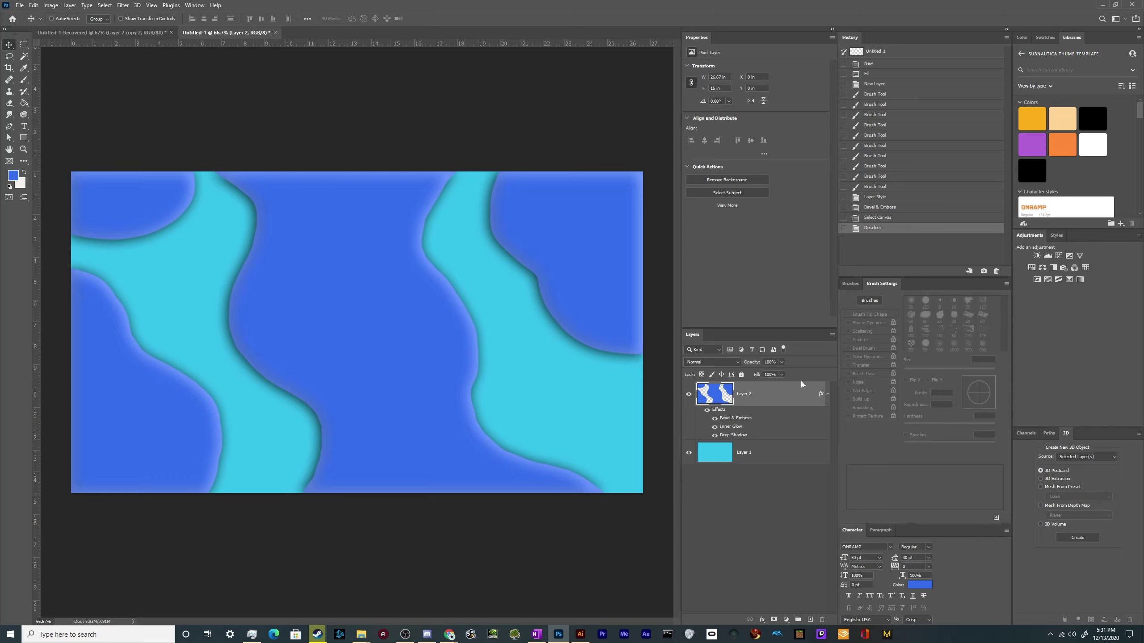
key(ctrl)
key(ctrl+j)
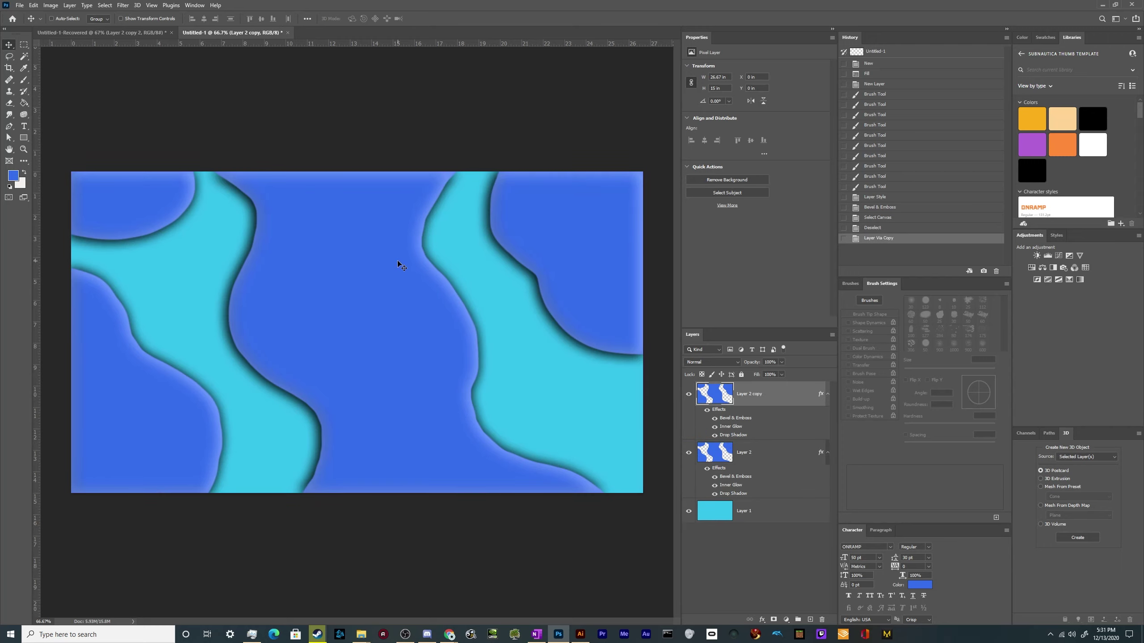
key(ctrl+a)
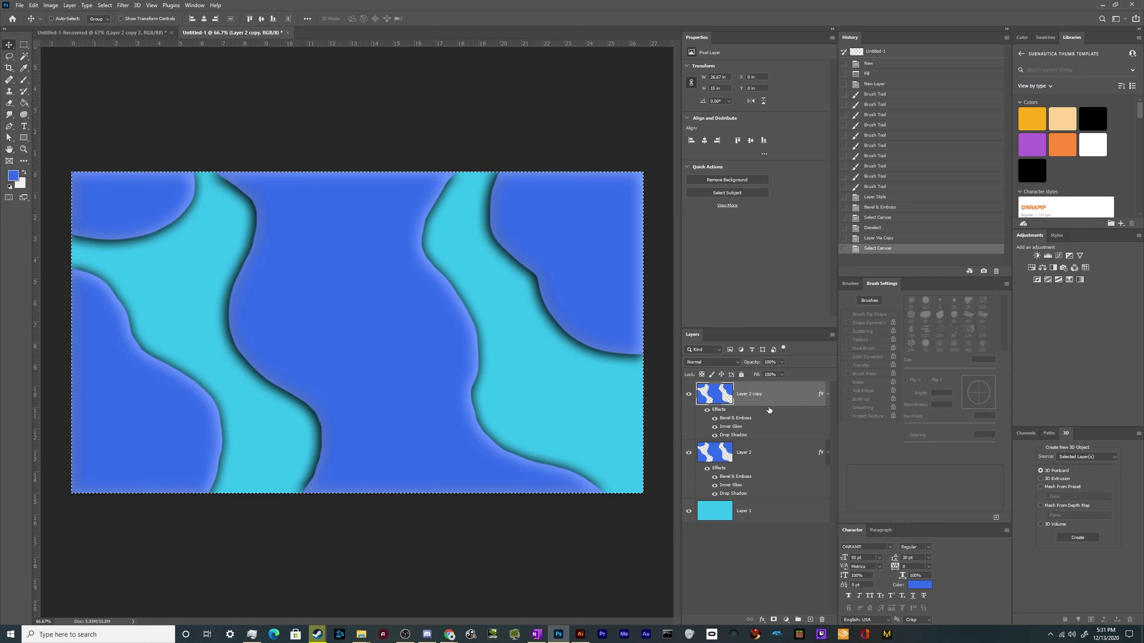
key(Delete)
key(ctrl+d)
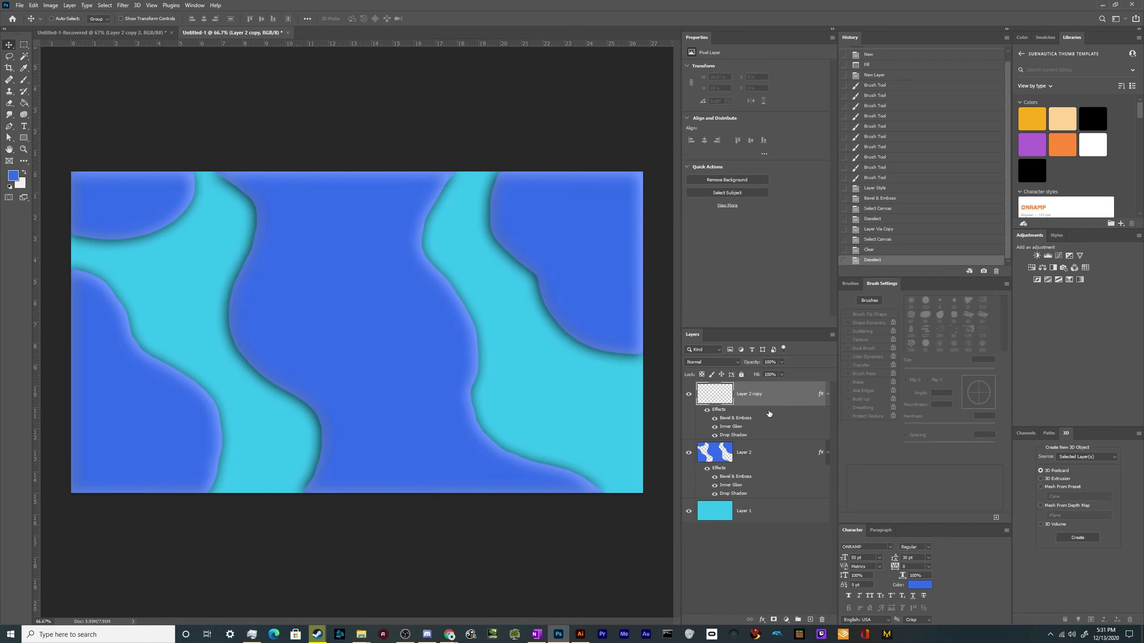
- Switch to the Brush tool and set the foreground colour to violet #6035ed
key(b)
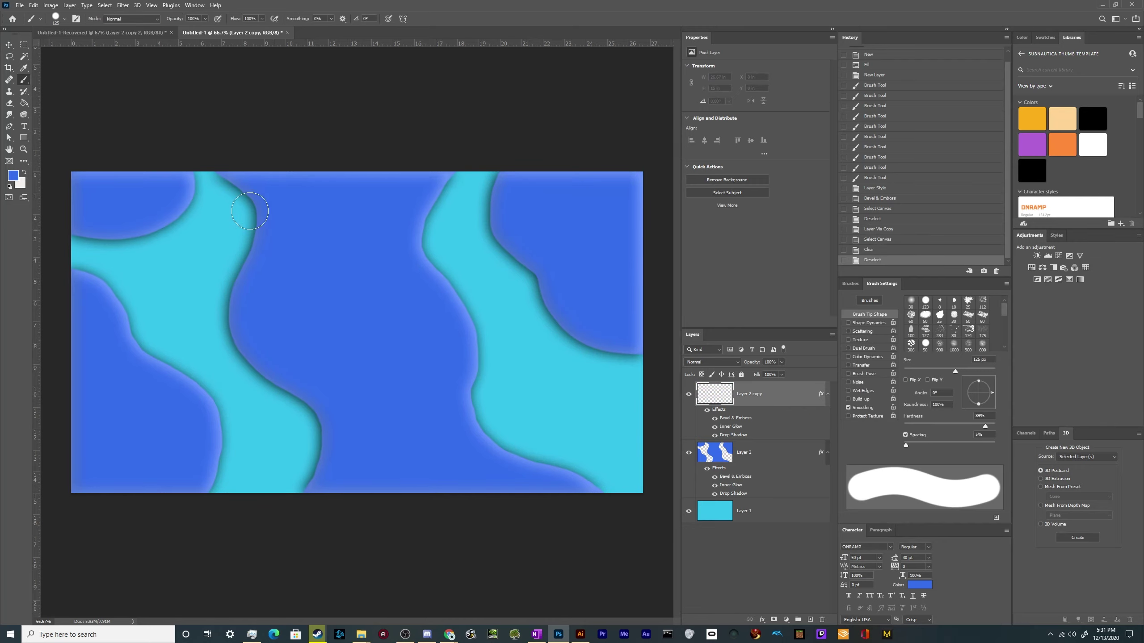
click(13, 177)
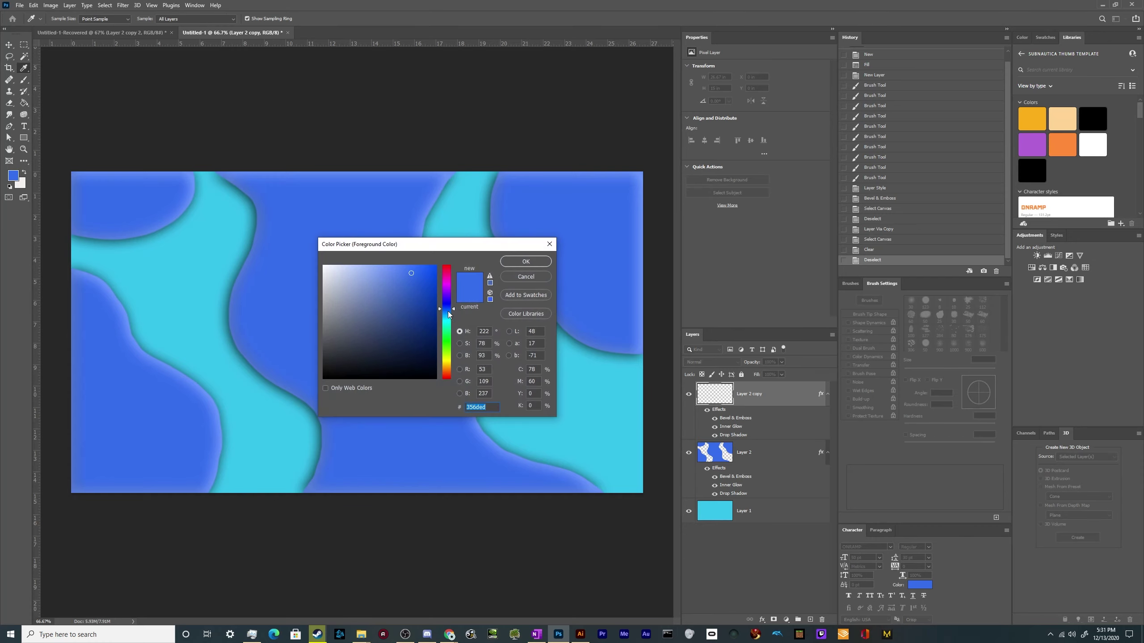
drag(449, 312, 452, 299)
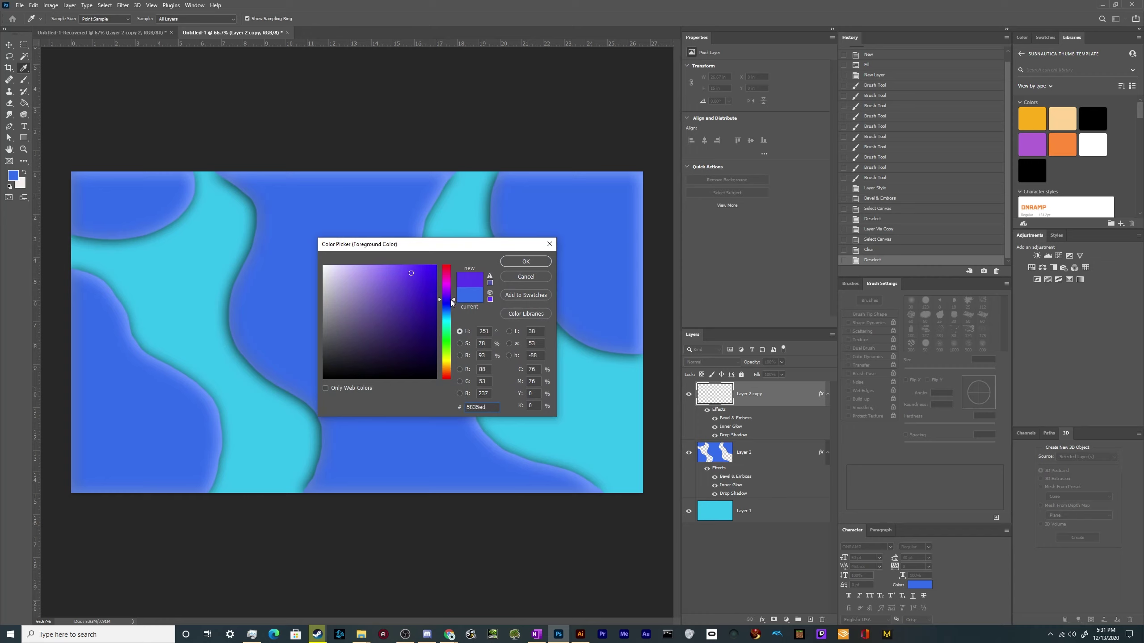
click(525, 261)
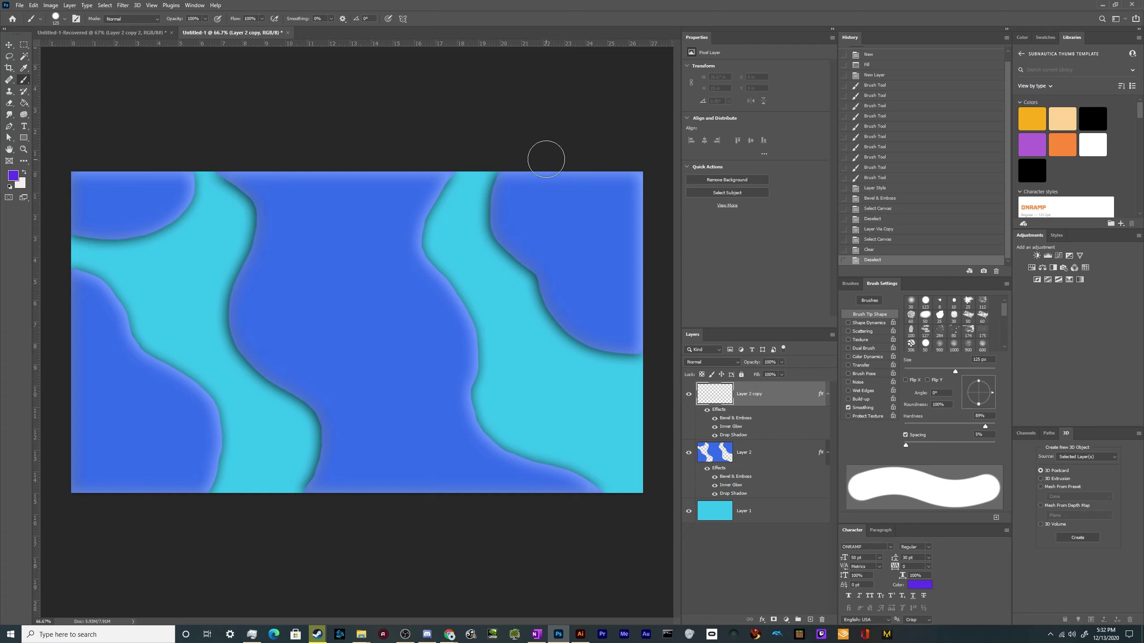
- On Layer 2 copy, paint and fill a wavy violet shape inside the upper-right blue shape, leaving a blue border, redoing unsatisfactory strokes
drag(538, 156, 555, 234)
key(ctrl+z)
mouse_move(536, 158)
mouse_down()
mouse_move(533, 203)
mouse_move(637, 310)
mouse_move(662, 317)
mouse_up()
key(ctrl+z)
mouse_move(525, 178)
mouse_down()
mouse_move(533, 223)
mouse_move(599, 293)
mouse_move(655, 324)
mouse_up()
mouse_move(539, 217)
mouse_down()
mouse_move(549, 174)
mouse_move(630, 170)
mouse_move(663, 289)
mouse_move(628, 286)
mouse_move(553, 212)
mouse_move(630, 230)
mouse_move(617, 196)
mouse_up()
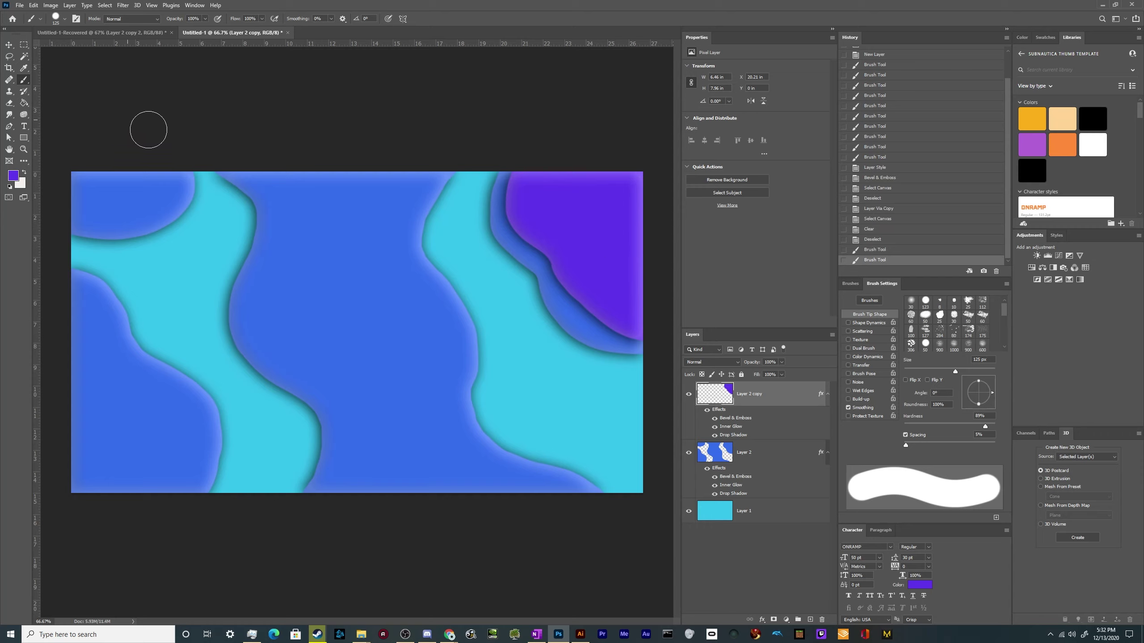
- Paint a rounded violet shape inside the upper-left blue shape, leaving a thin blue border
click(174, 167)
mouse_move(173, 166)
mouse_down()
mouse_move(161, 190)
mouse_move(172, 171)
mouse_move(126, 201)
mouse_move(71, 199)
mouse_move(135, 179)
mouse_move(72, 183)
mouse_up()
key(ctrl+z)
key(ctrl+z)
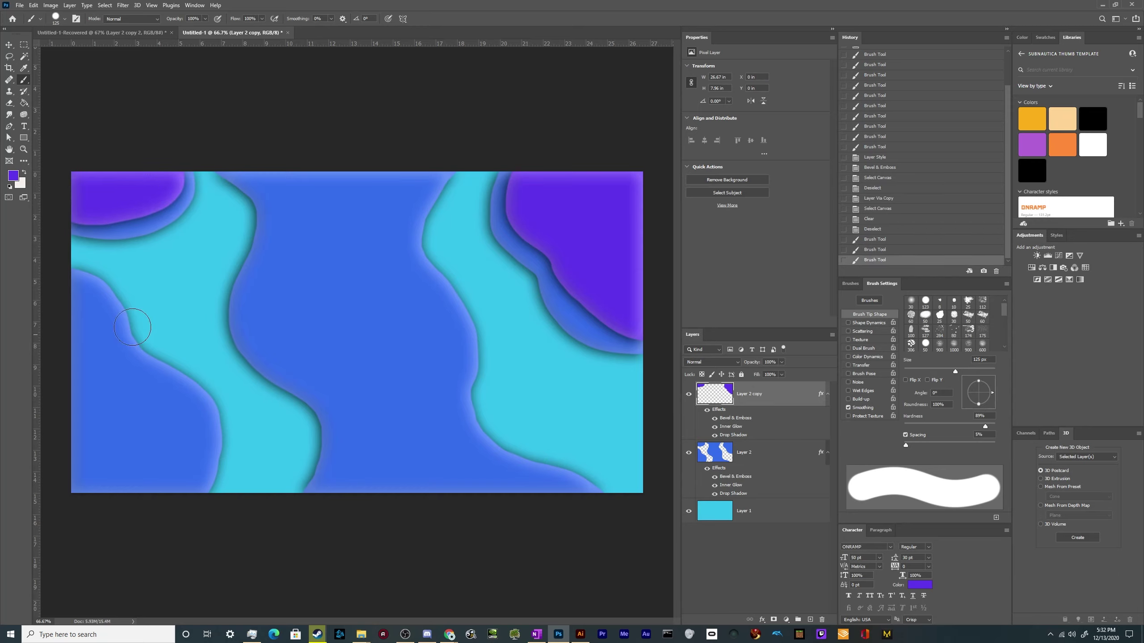
- Hide Layer 2 copy's effects, paint and fill a wavy violet shape inside the lower-left blue shape, and show the effects again
drag(65, 293, 69, 322)
key(ctrl+z)
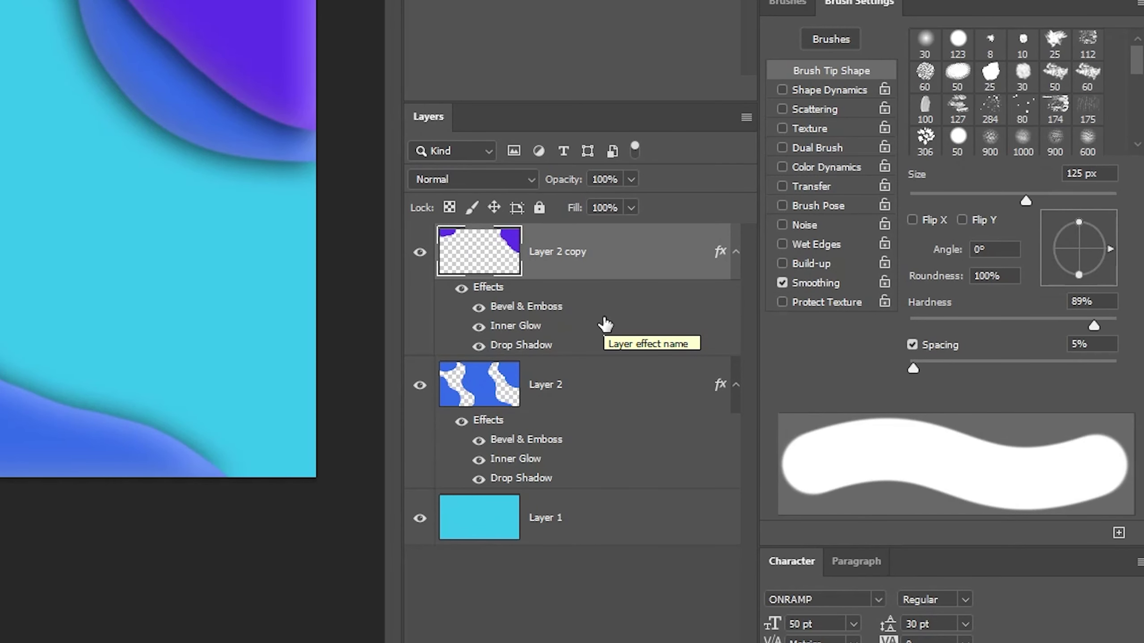
click(461, 288)
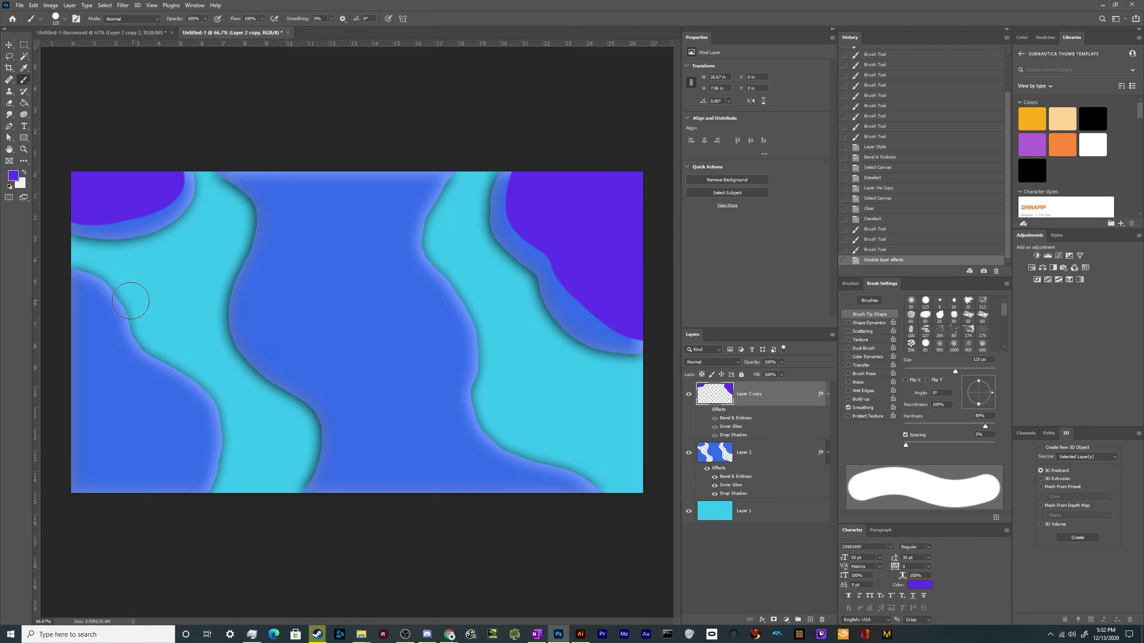
mouse_move(61, 312)
mouse_down()
mouse_move(178, 439)
mouse_move(179, 469)
mouse_move(161, 489)
mouse_up()
mouse_move(64, 351)
mouse_down()
mouse_move(98, 424)
mouse_move(129, 419)
mouse_move(159, 476)
mouse_move(129, 496)
mouse_move(120, 483)
mouse_move(97, 496)
mouse_move(79, 481)
mouse_move(89, 500)
mouse_move(64, 504)
mouse_up()
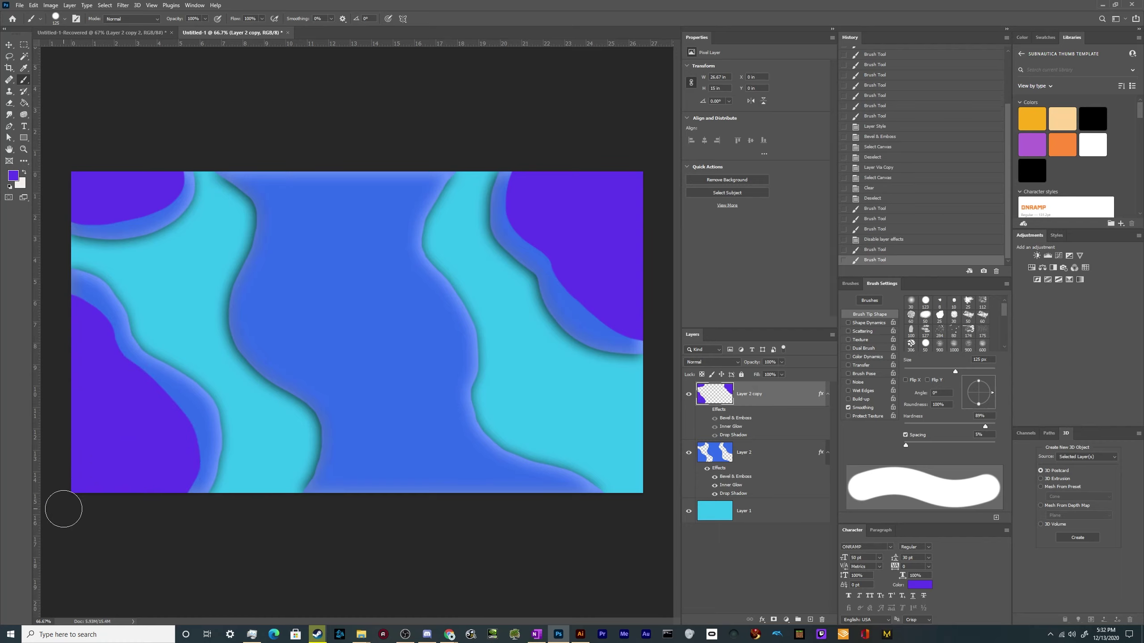
click(705, 411)
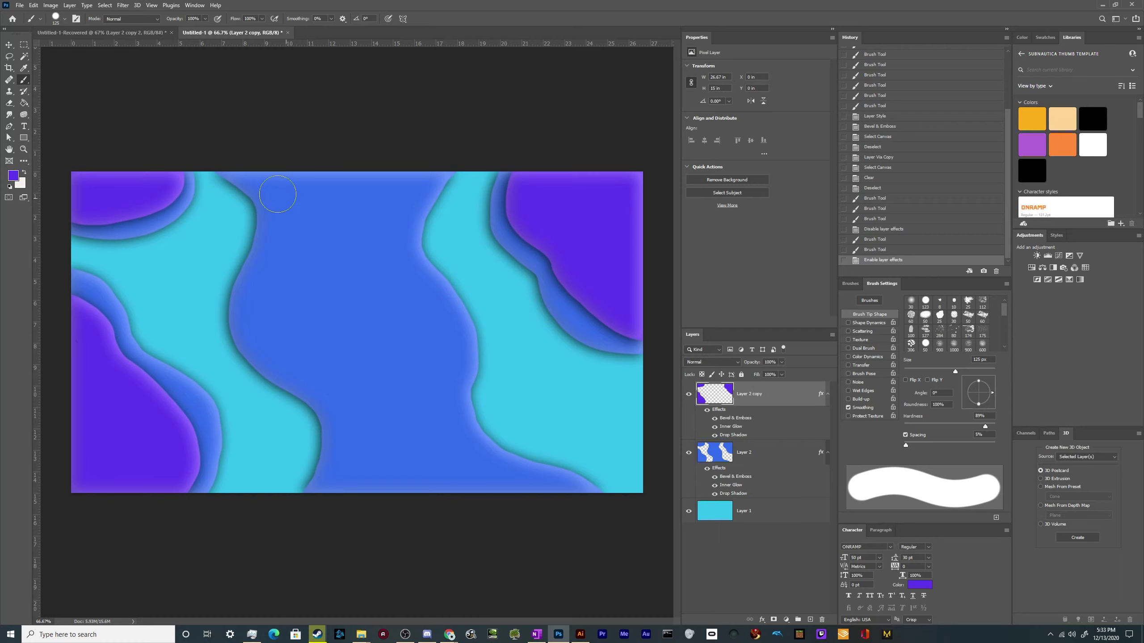
- Paint a wavy violet band down the left edge of the central blue shape and a short stroke at its upper-right edge
mouse_move(268, 158)
mouse_down()
mouse_move(323, 236)
mouse_move(360, 242)
mouse_move(374, 242)
mouse_move(420, 166)
mouse_move(394, 161)
mouse_move(385, 207)
mouse_up()
key(ctrl+z)
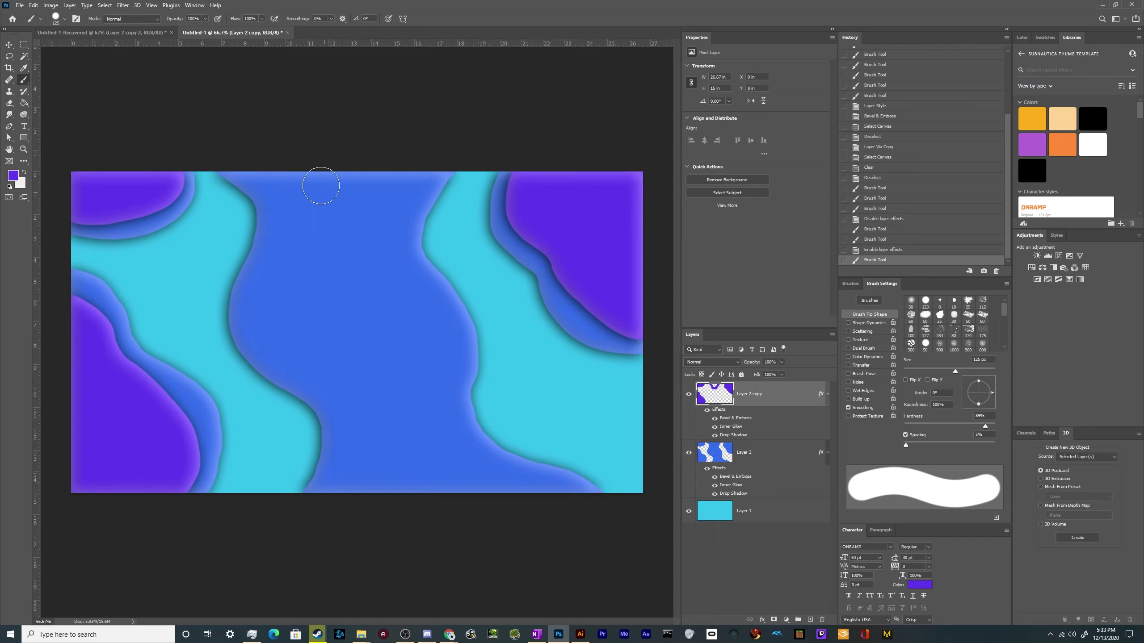
mouse_move(263, 163)
mouse_down()
mouse_move(309, 213)
mouse_move(274, 294)
mouse_move(279, 239)
mouse_move(258, 158)
mouse_move(296, 212)
mouse_move(278, 316)
mouse_move(340, 376)
mouse_move(365, 449)
mouse_move(352, 528)
mouse_up()
key(ctrl+z)
key(ctrl+z)
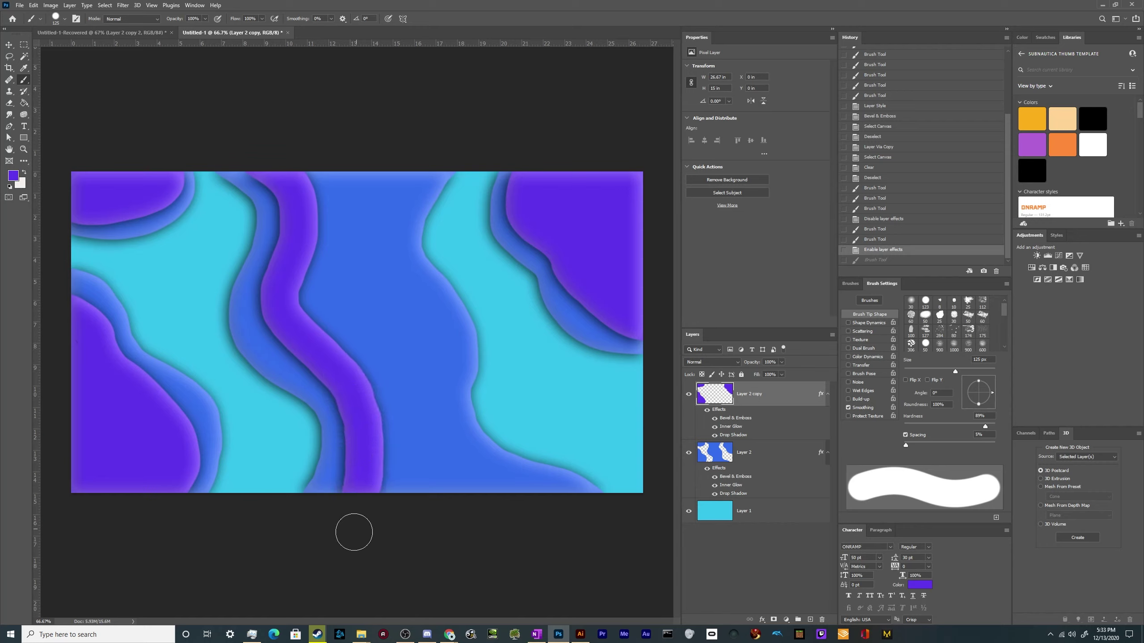
drag(428, 154, 381, 199)
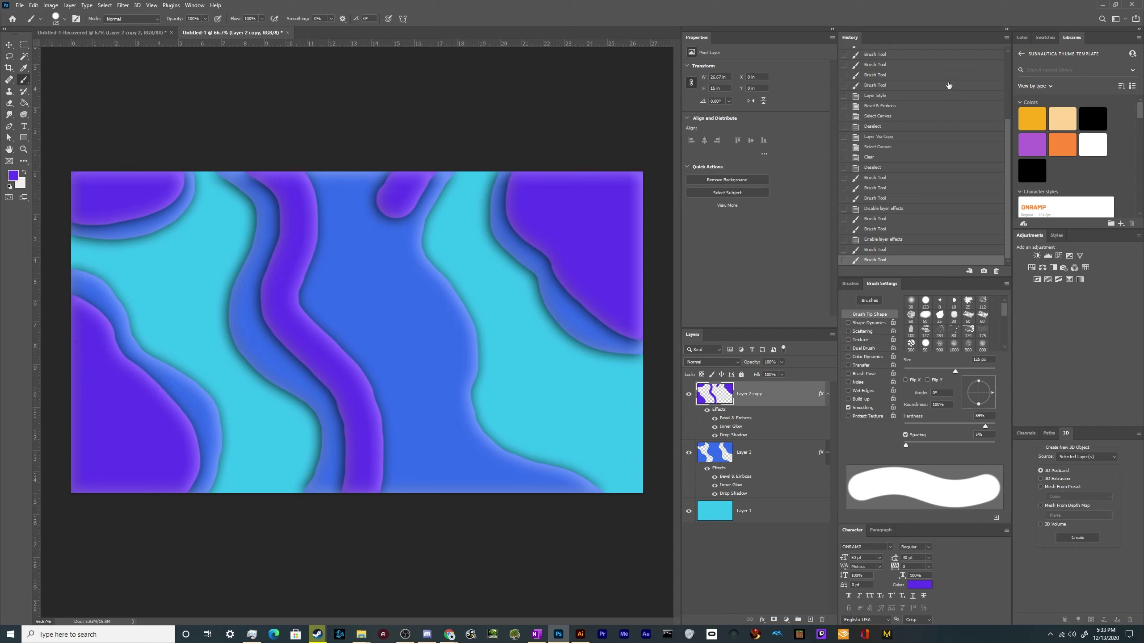
- Revert the document to its first brush stroke in the history and return to the latest state
scroll(986, 218, up, 4)
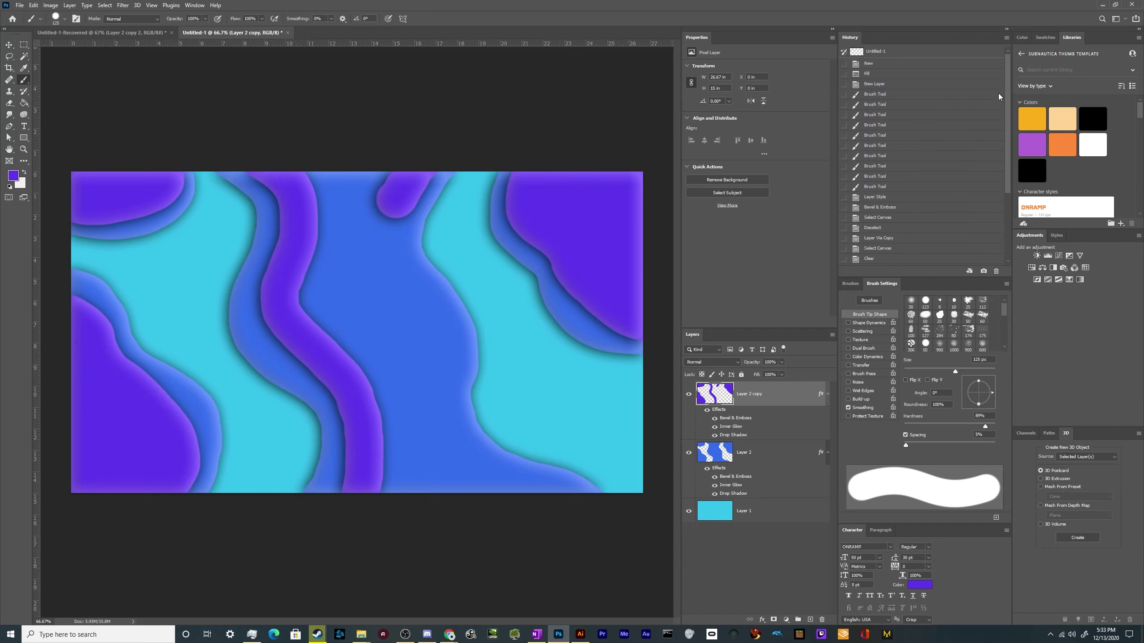
scroll(1000, 222, down, 4)
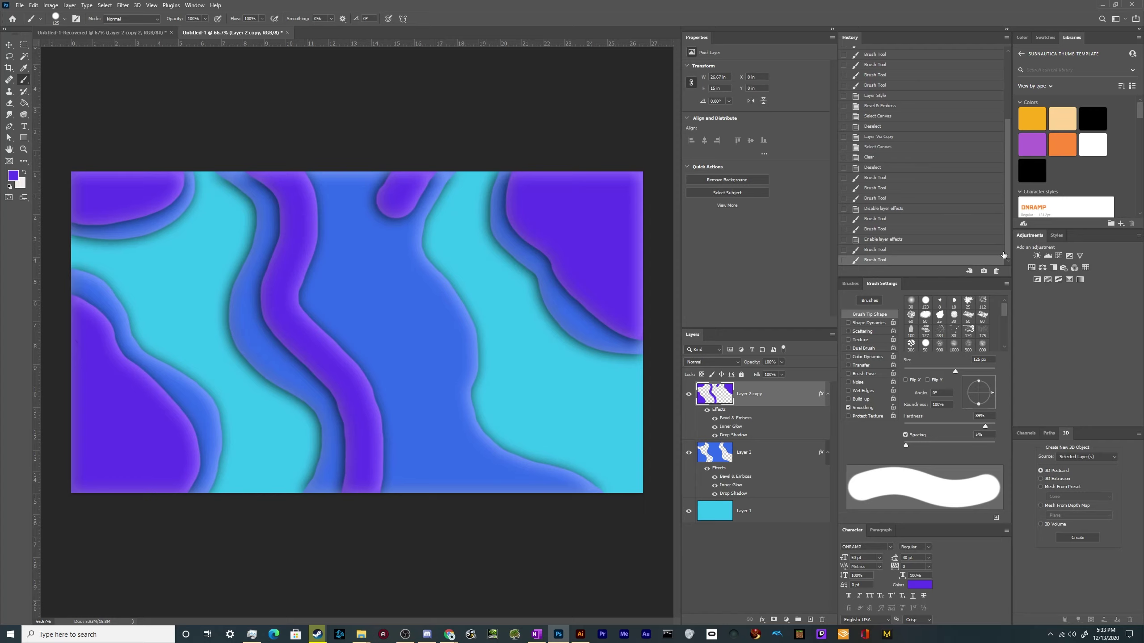
scroll(900, 203, up, 4)
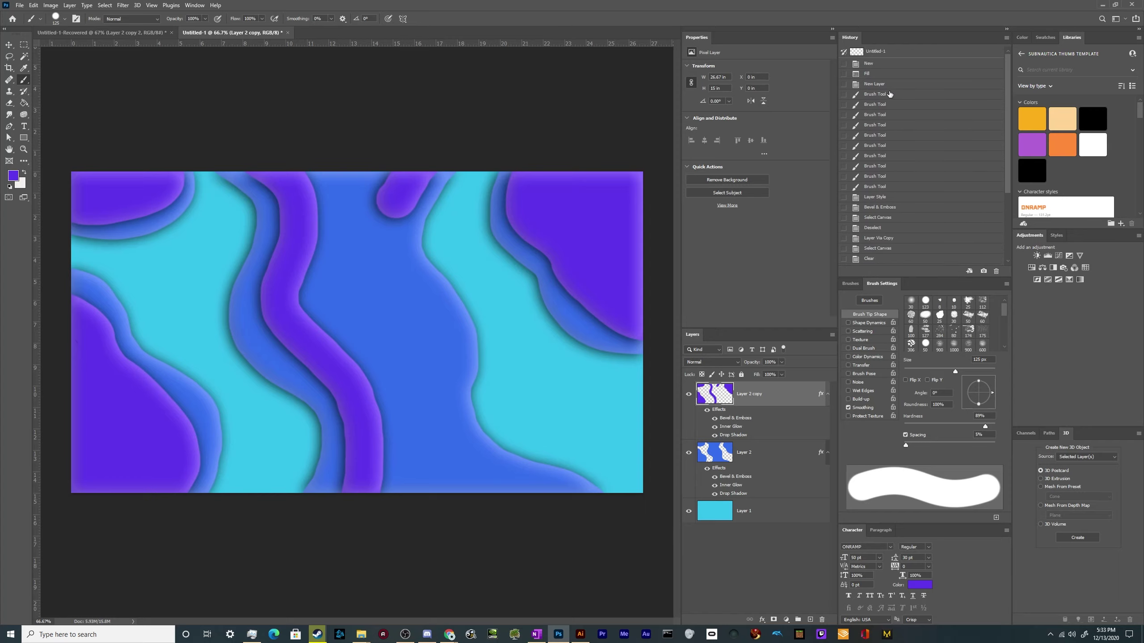
click(889, 94)
scroll(928, 169, down, 3)
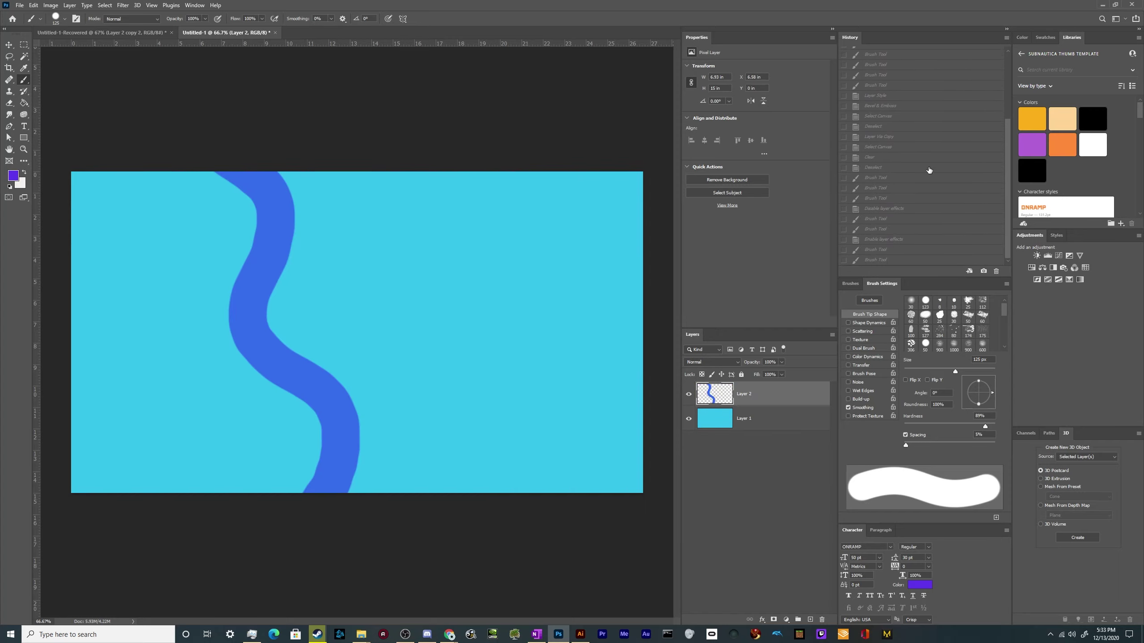
click(877, 264)
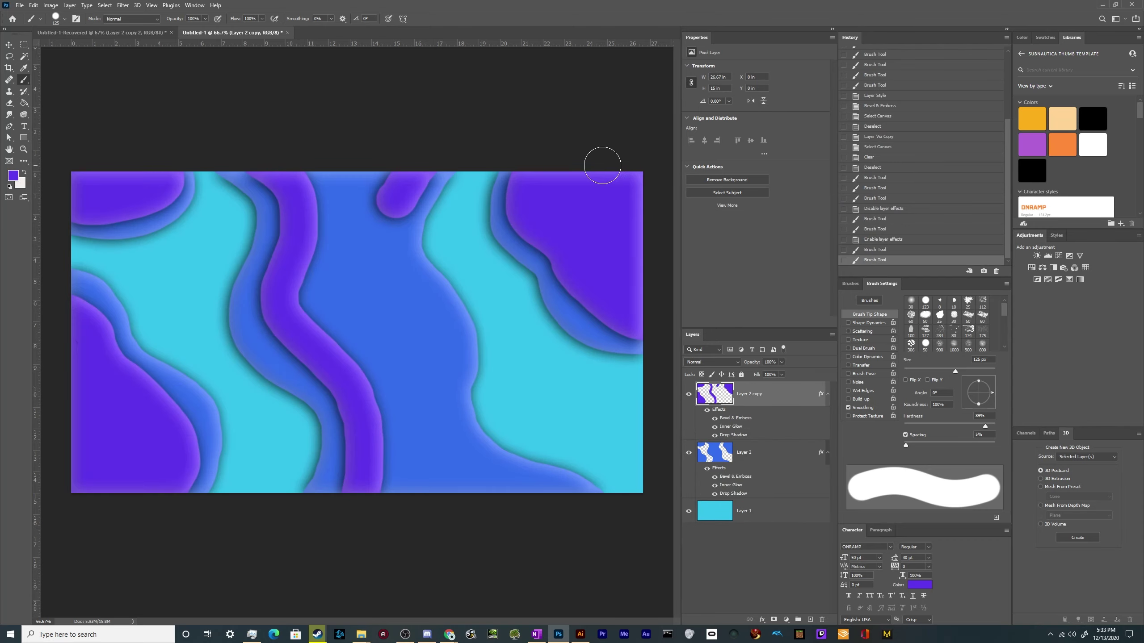
- Try painting a violet band down the central shape's right edge and filling the area between the bands
mouse_move(398, 158)
mouse_down()
mouse_move(407, 190)
mouse_move(402, 181)
mouse_move(387, 250)
mouse_move(421, 310)
mouse_move(452, 432)
mouse_move(507, 488)
mouse_move(581, 512)
mouse_up()
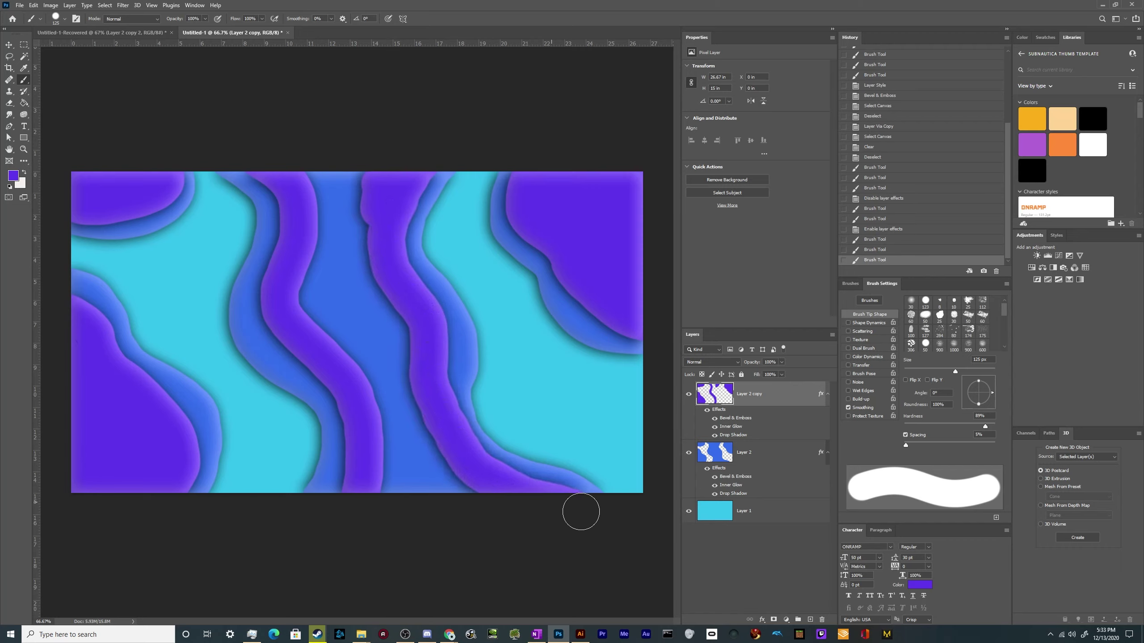
mouse_move(326, 290)
mouse_down()
mouse_move(338, 328)
mouse_move(358, 279)
mouse_move(380, 301)
mouse_move(359, 176)
mouse_move(320, 206)
mouse_move(322, 224)
mouse_move(337, 202)
mouse_up()
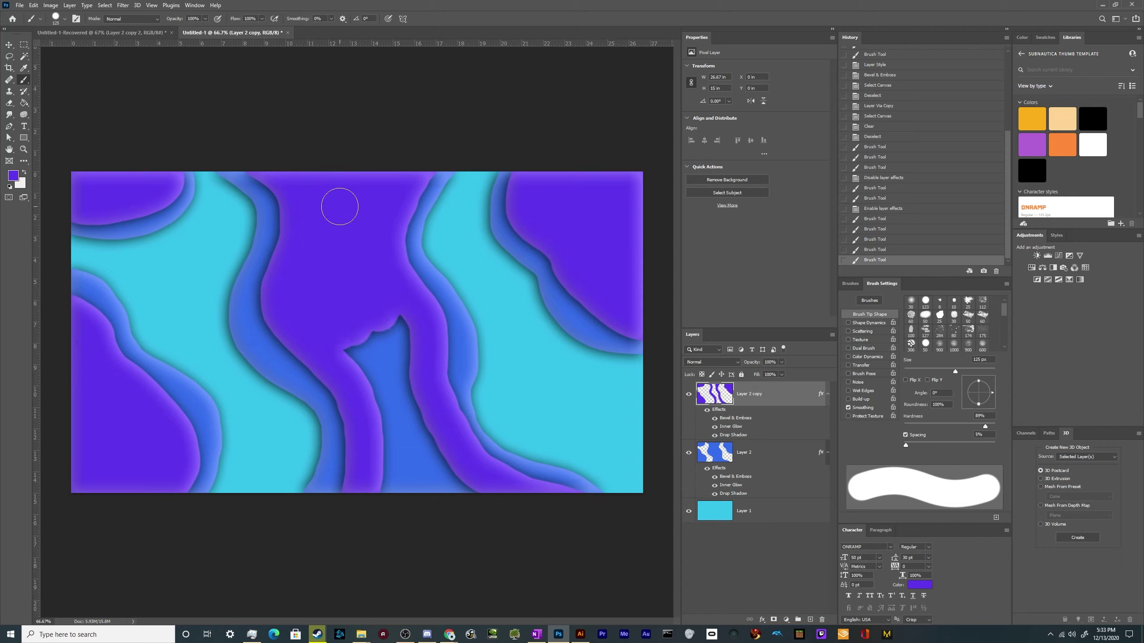
mouse_move(349, 356)
mouse_down()
mouse_move(382, 316)
mouse_move(397, 322)
mouse_move(410, 378)
mouse_move(403, 414)
mouse_move(385, 400)
mouse_move(393, 441)
mouse_move(437, 478)
mouse_move(456, 435)
mouse_up()
key(ctrl+z)
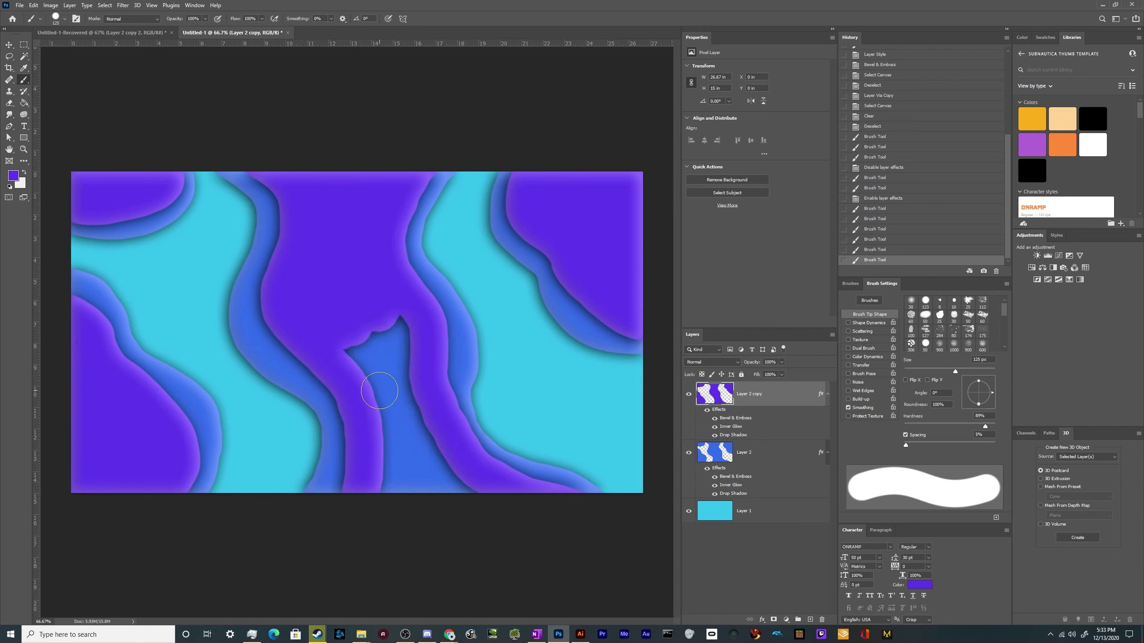
key(ctrl+z)
key(ctrl+z)
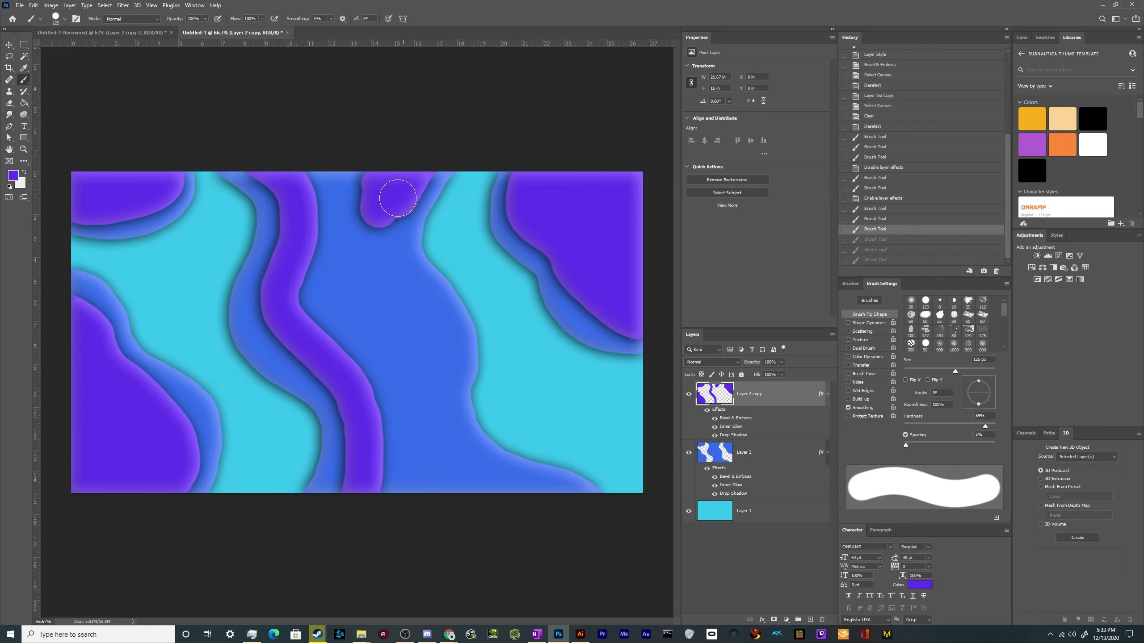
- Paint a wavy violet band along the central blue shape's right edge and fill the whole area between both bands
mouse_move(388, 199)
mouse_down()
mouse_move(383, 259)
mouse_move(428, 335)
mouse_move(385, 271)
mouse_move(441, 339)
mouse_move(442, 424)
mouse_move(480, 468)
mouse_up()
key(ctrl+z)
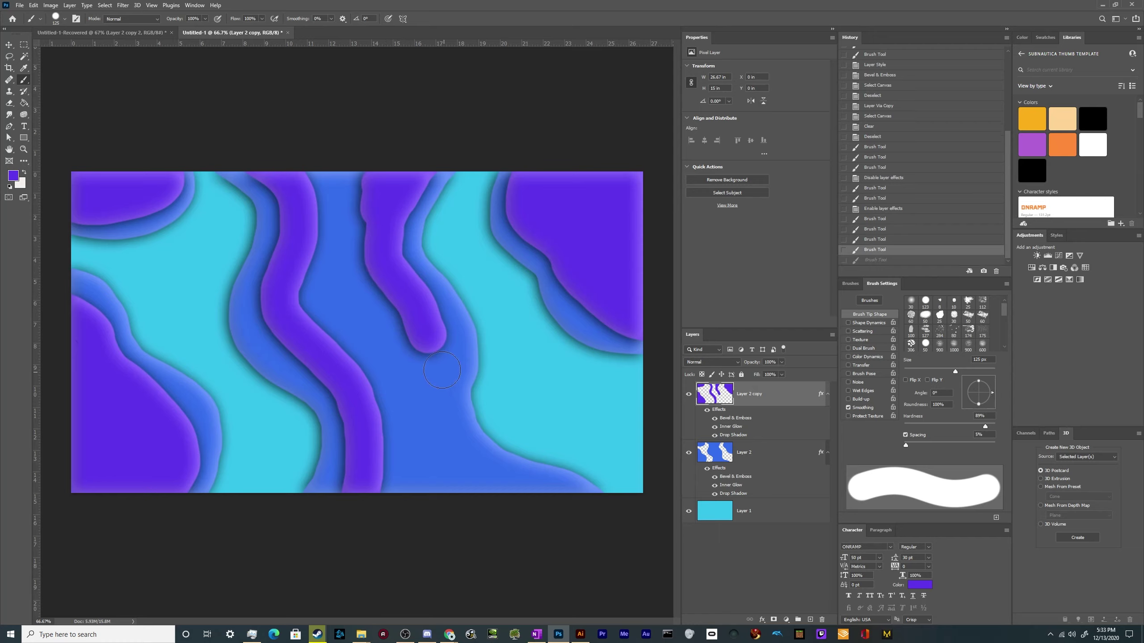
mouse_move(407, 304)
mouse_down()
mouse_move(439, 345)
mouse_move(441, 382)
mouse_up()
key(ctrl+z)
mouse_move(413, 304)
mouse_down()
mouse_move(432, 362)
mouse_move(422, 423)
mouse_up()
mouse_move(426, 367)
mouse_down()
mouse_move(425, 401)
mouse_move(434, 365)
mouse_move(425, 418)
mouse_move(444, 456)
mouse_move(521, 509)
mouse_move(558, 553)
mouse_up()
mouse_move(416, 435)
mouse_down()
mouse_move(393, 450)
mouse_move(390, 511)
mouse_move(394, 402)
mouse_move(342, 351)
mouse_move(402, 389)
mouse_move(364, 233)
mouse_move(381, 175)
mouse_move(350, 238)
mouse_move(351, 303)
mouse_move(342, 169)
mouse_move(335, 207)
mouse_move(310, 154)
mouse_move(326, 260)
mouse_move(306, 277)
mouse_move(332, 299)
mouse_up()
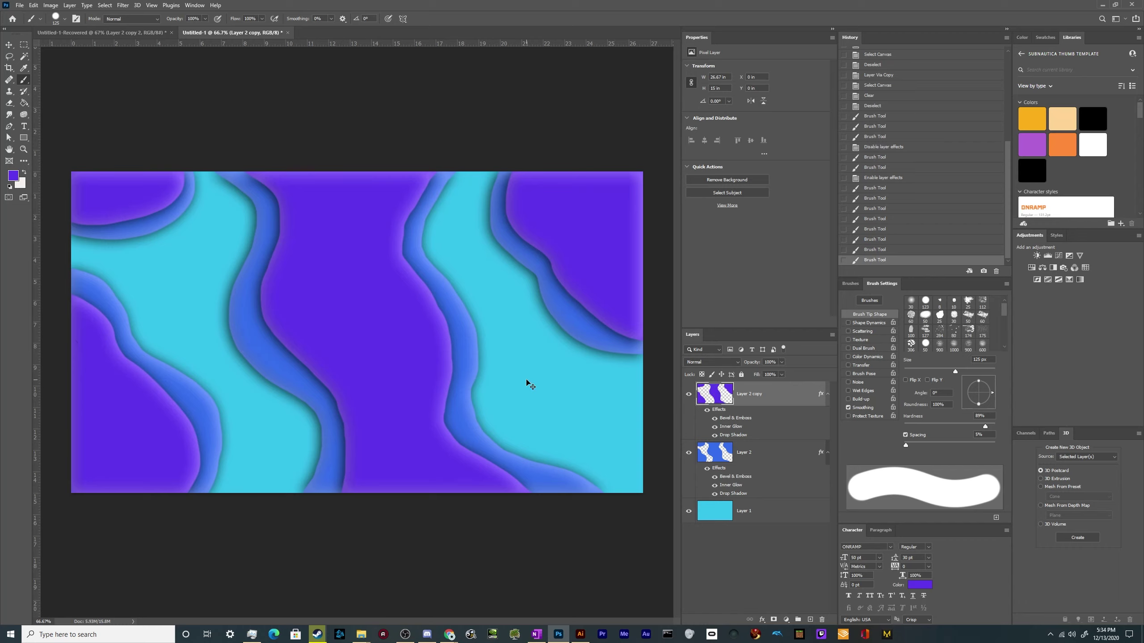
- Duplicate Layer 2 copy with its effects, clear all pixels from the duplicate, and make two more copies of the empty layer
key(ctrl+j)
key(ctrl+a)
key(Delete)
key(ctrl+d)
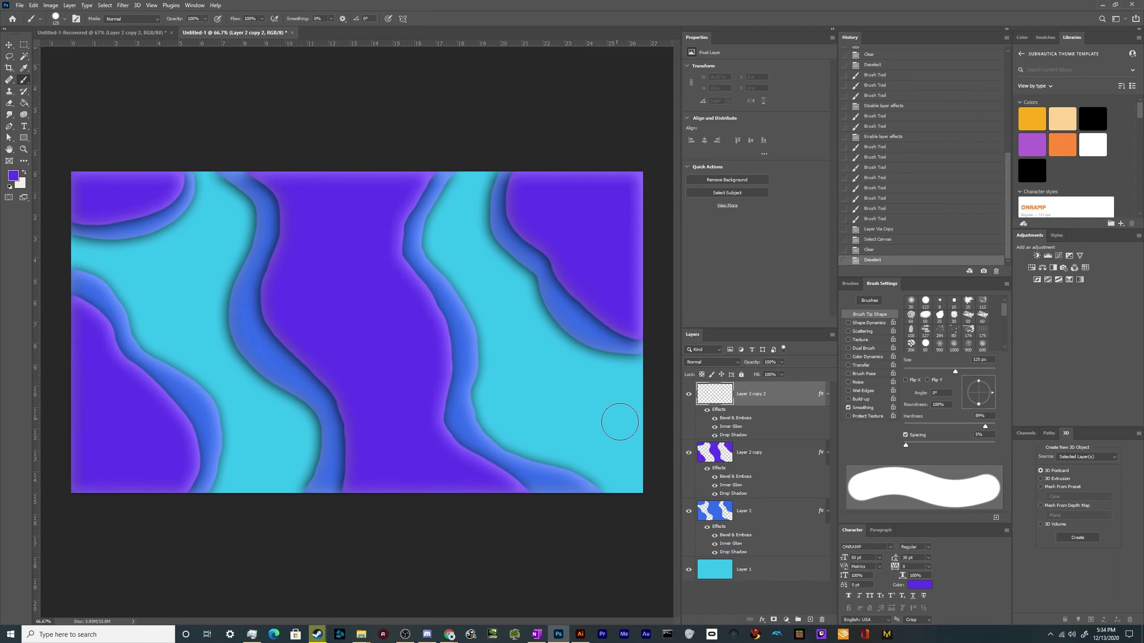
key(ctrl+j)
key(ctrl+j)
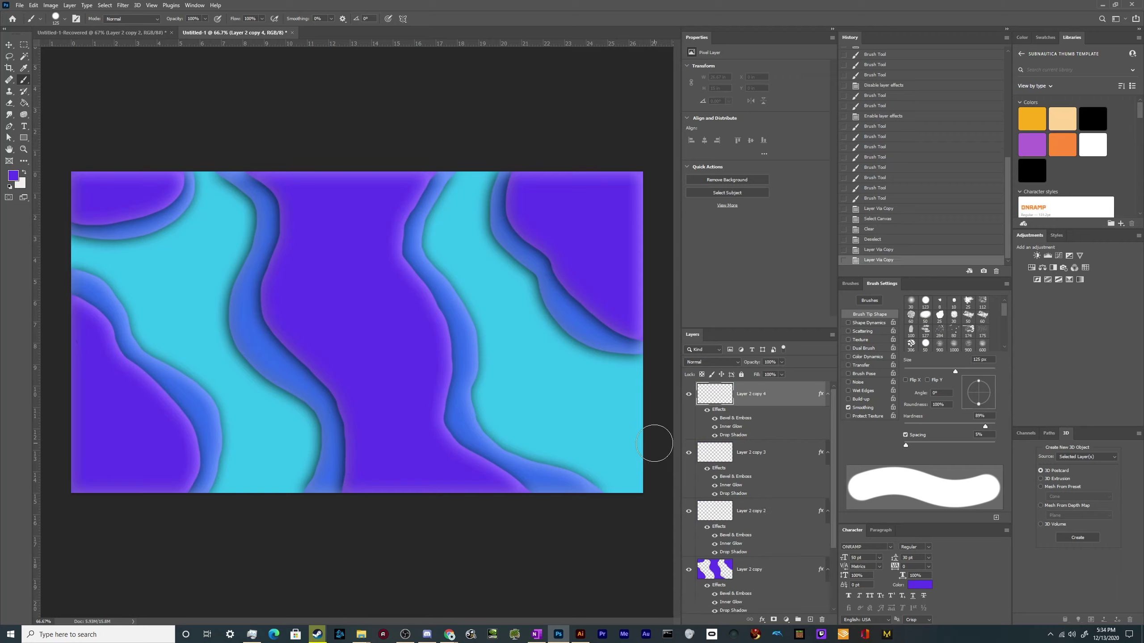
- Select the empty Layer 2 copy 2 and set the foreground colour to purple, about #a635ed
click(775, 540)
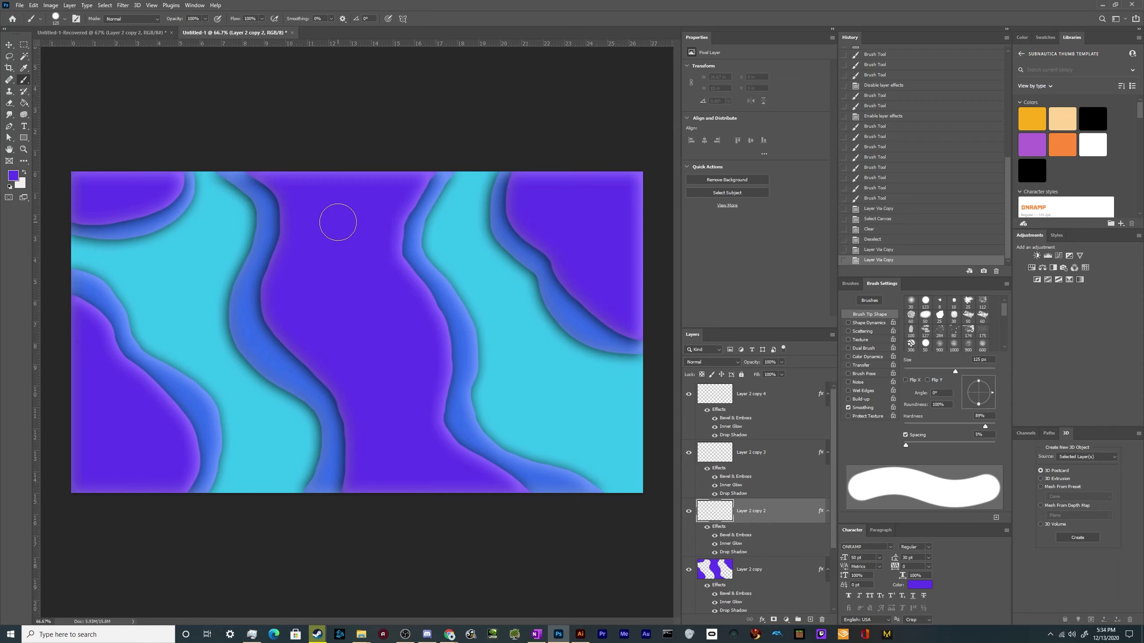
click(13, 175)
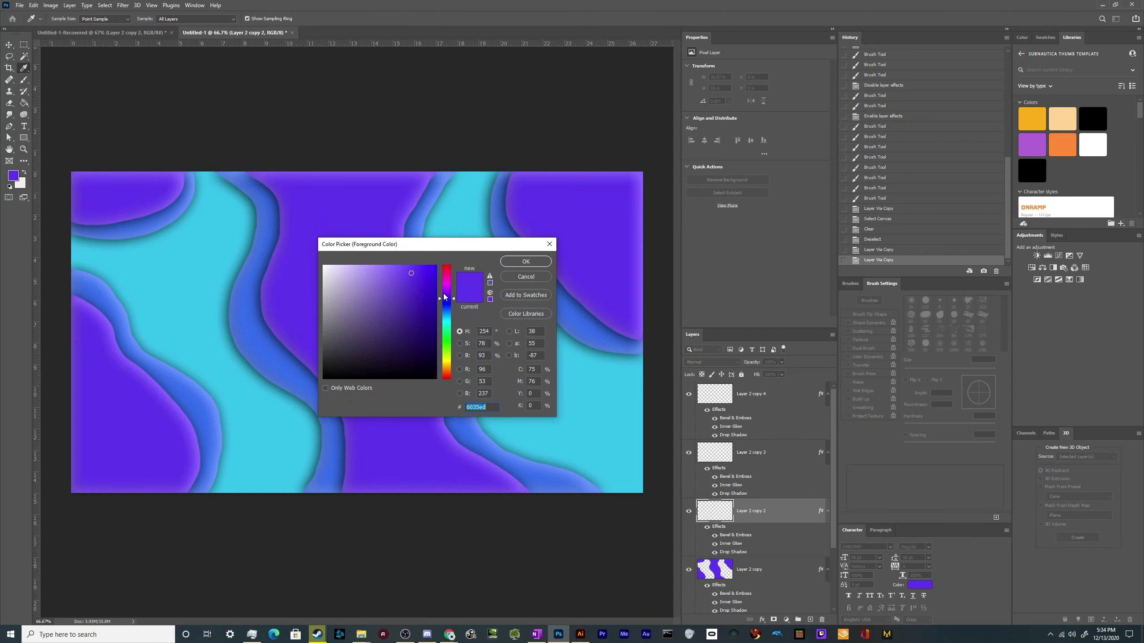
drag(445, 301, 448, 292)
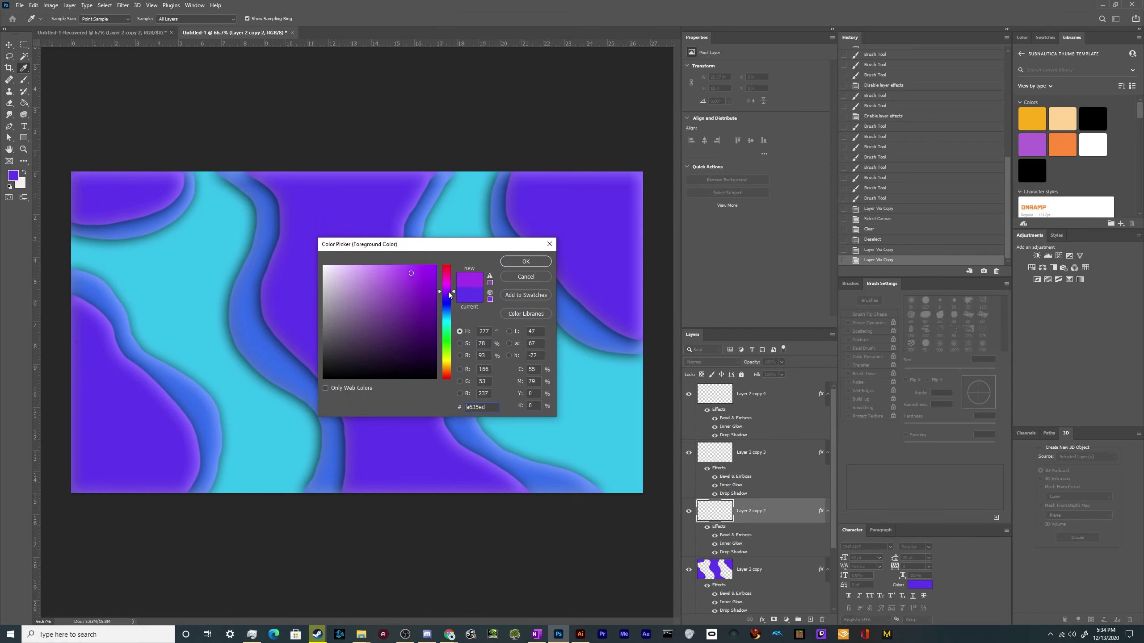
click(521, 263)
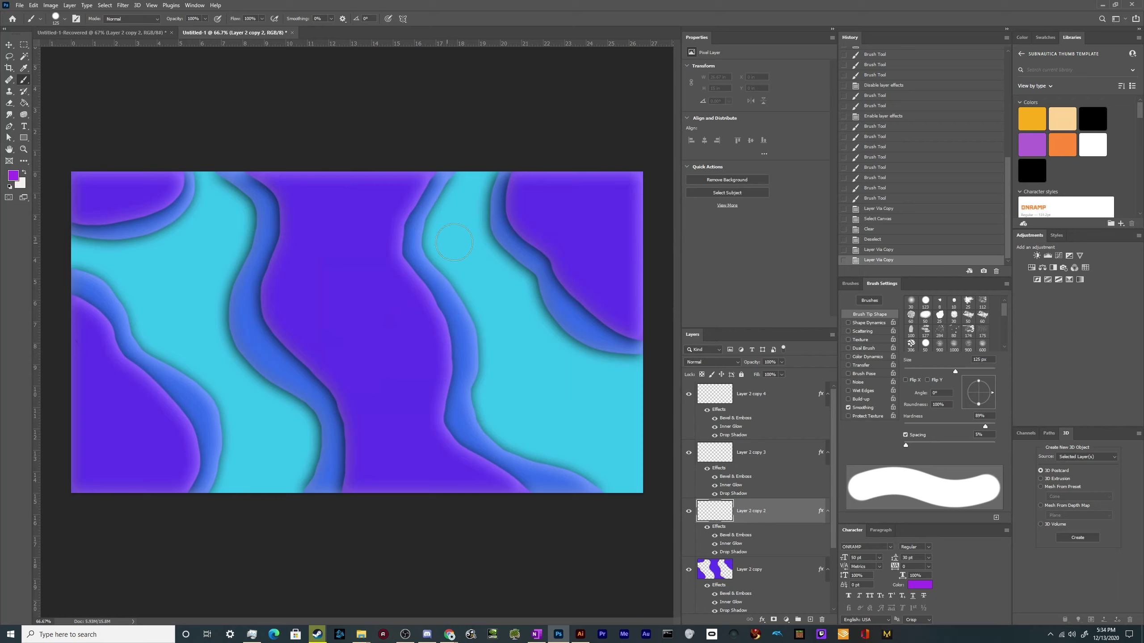
- Paint filled purple shapes inside the upper-right, upper-left and lower-left violet shapes, leaving a violet border around each
mouse_move(558, 160)
mouse_down()
mouse_move(545, 181)
mouse_move(553, 211)
mouse_move(600, 264)
mouse_move(670, 300)
mouse_move(643, 280)
mouse_move(625, 230)
mouse_move(620, 169)
mouse_move(612, 226)
mouse_move(582, 194)
mouse_up()
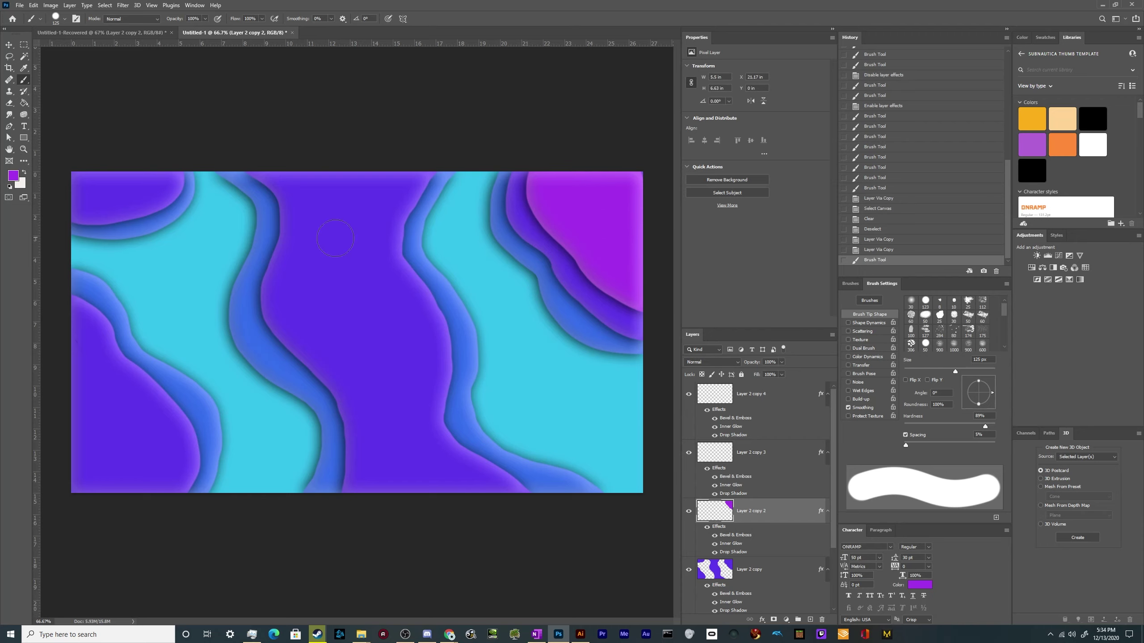
mouse_move(153, 153)
mouse_down()
mouse_move(159, 169)
mouse_move(134, 181)
mouse_move(87, 187)
mouse_up()
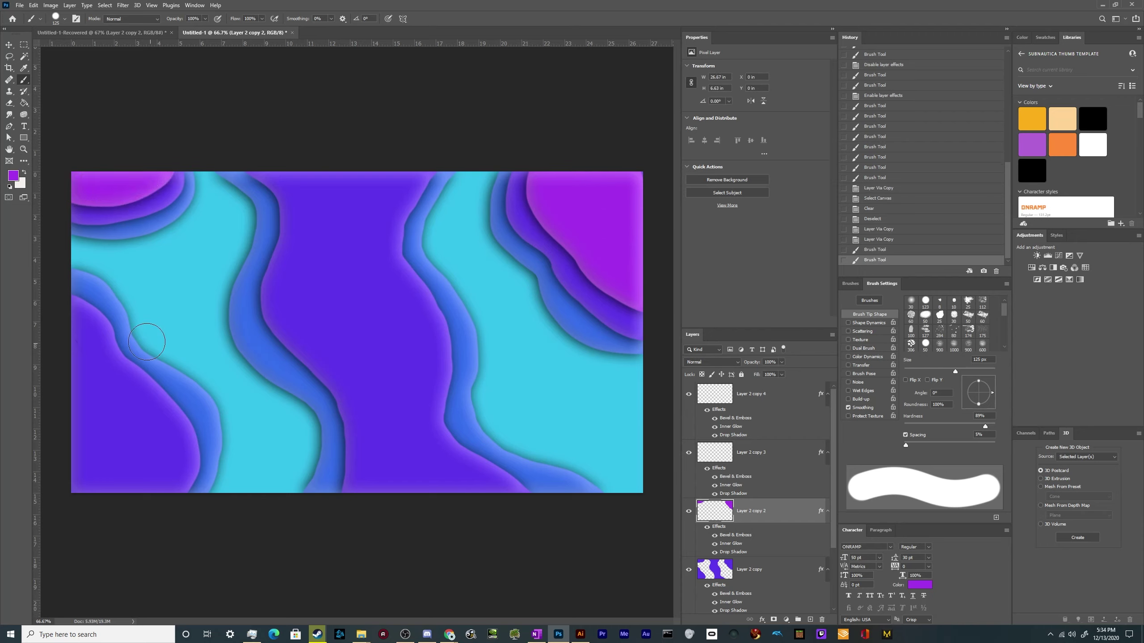
click(71, 336)
mouse_move(71, 336)
mouse_down()
mouse_move(152, 441)
mouse_move(161, 475)
mouse_move(147, 514)
mouse_move(78, 492)
mouse_move(97, 493)
mouse_move(109, 463)
mouse_move(129, 467)
mouse_move(71, 400)
mouse_move(98, 412)
mouse_move(76, 435)
mouse_up()
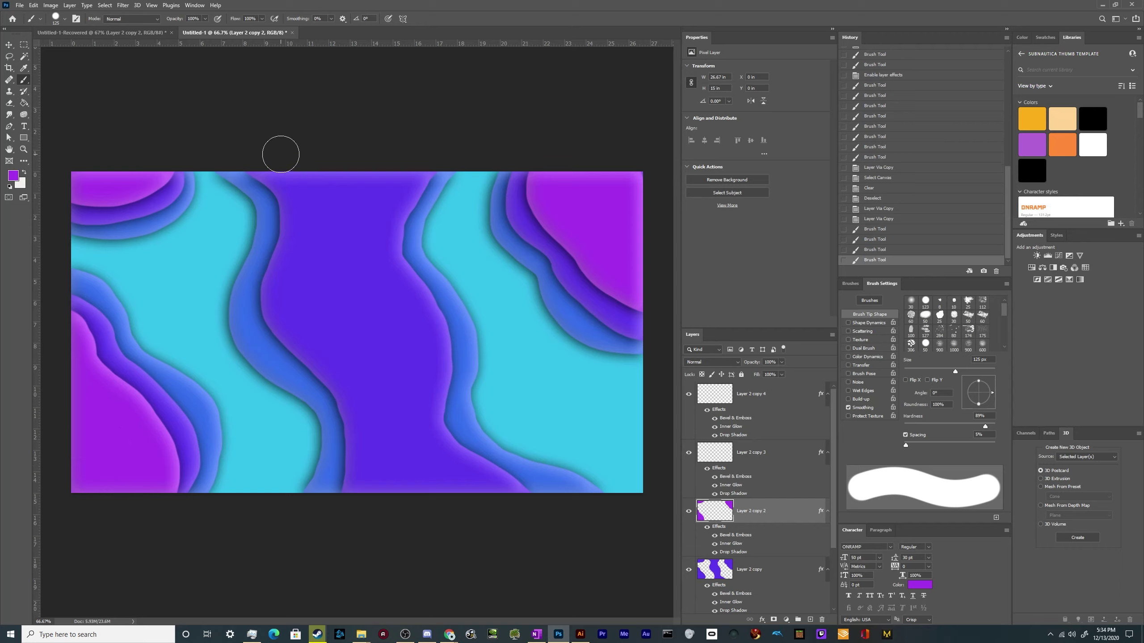
- Paint wavy purple bands along both edges of the central violet shape and fill the area between them
mouse_move(293, 158)
mouse_down()
mouse_move(324, 214)
mouse_move(302, 289)
mouse_move(365, 383)
mouse_move(388, 524)
mouse_up()
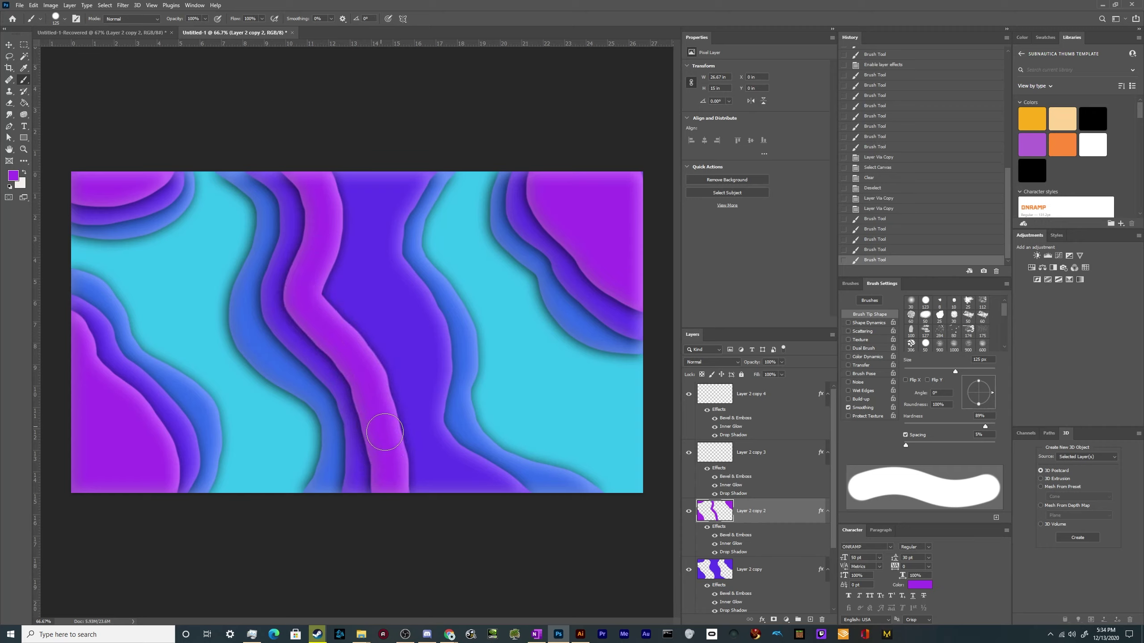
drag(386, 433, 392, 516)
mouse_move(401, 458)
mouse_down()
mouse_move(473, 530)
mouse_move(502, 522)
mouse_up()
mouse_move(441, 481)
mouse_down()
mouse_move(483, 507)
mouse_move(463, 488)
mouse_up()
mouse_move(463, 488)
mouse_down()
mouse_move(513, 529)
mouse_move(414, 455)
mouse_move(448, 478)
mouse_move(404, 433)
mouse_move(387, 301)
mouse_move(412, 351)
mouse_move(414, 407)
mouse_move(439, 473)
mouse_move(463, 496)
mouse_up()
mouse_move(319, 294)
mouse_down()
mouse_move(366, 301)
mouse_move(378, 321)
mouse_move(391, 310)
mouse_move(362, 242)
mouse_move(370, 204)
mouse_move(411, 149)
mouse_up()
mouse_move(415, 148)
mouse_down()
mouse_move(373, 218)
mouse_move(355, 282)
mouse_move(337, 253)
mouse_move(354, 179)
mouse_up()
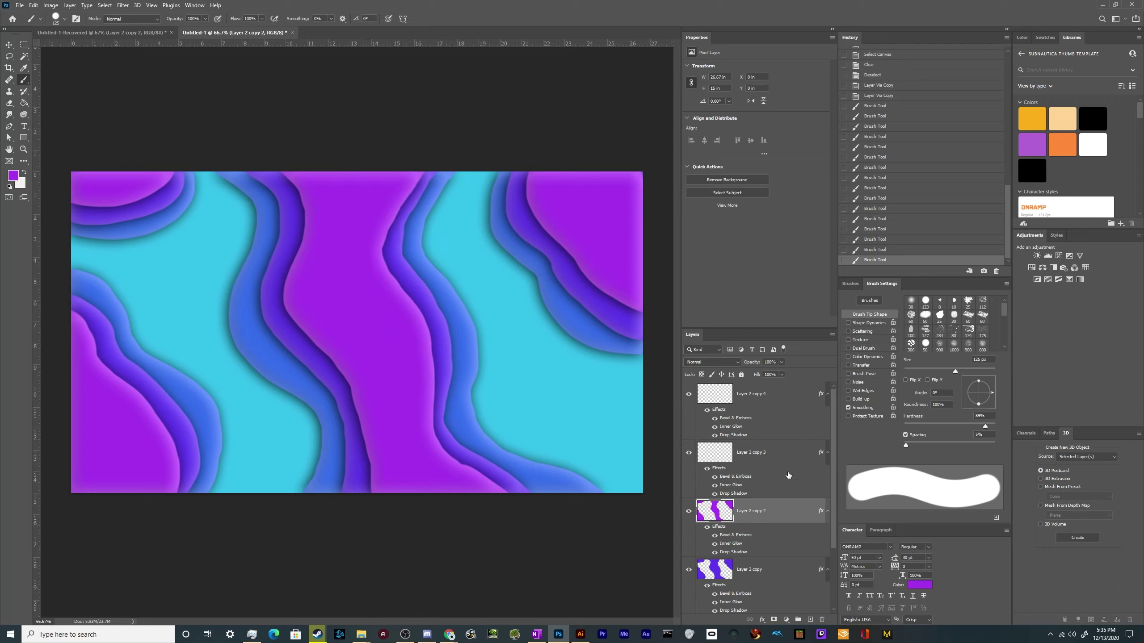
- Select the empty Layer 2 copy 3 and set the foreground colour to a bright magenta
click(708, 458)
click(13, 176)
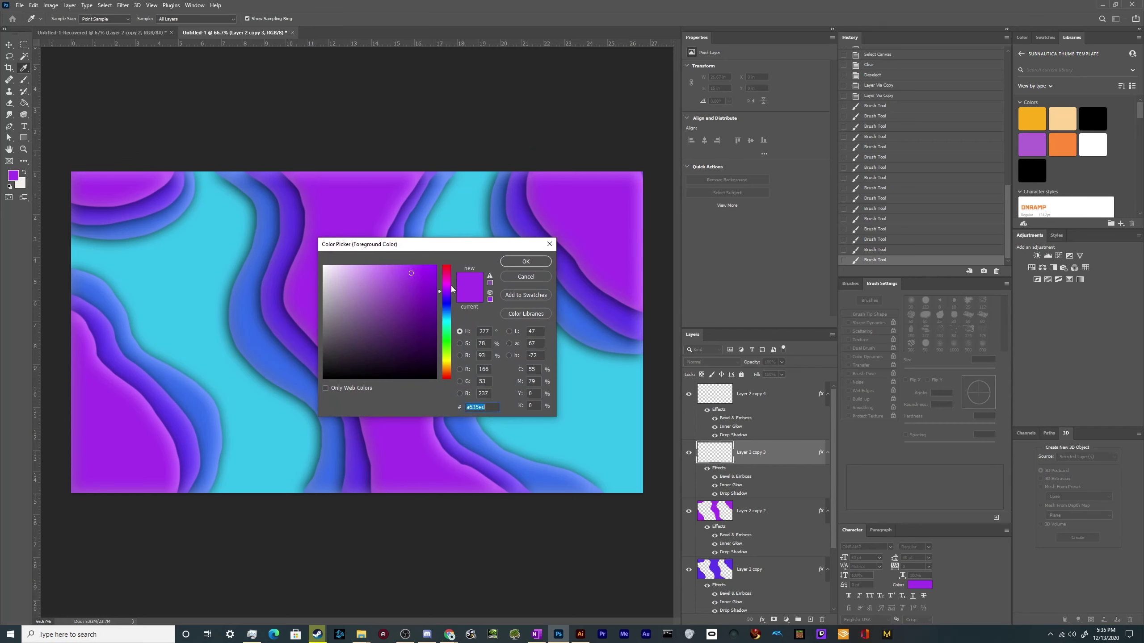
click(445, 285)
click(525, 261)
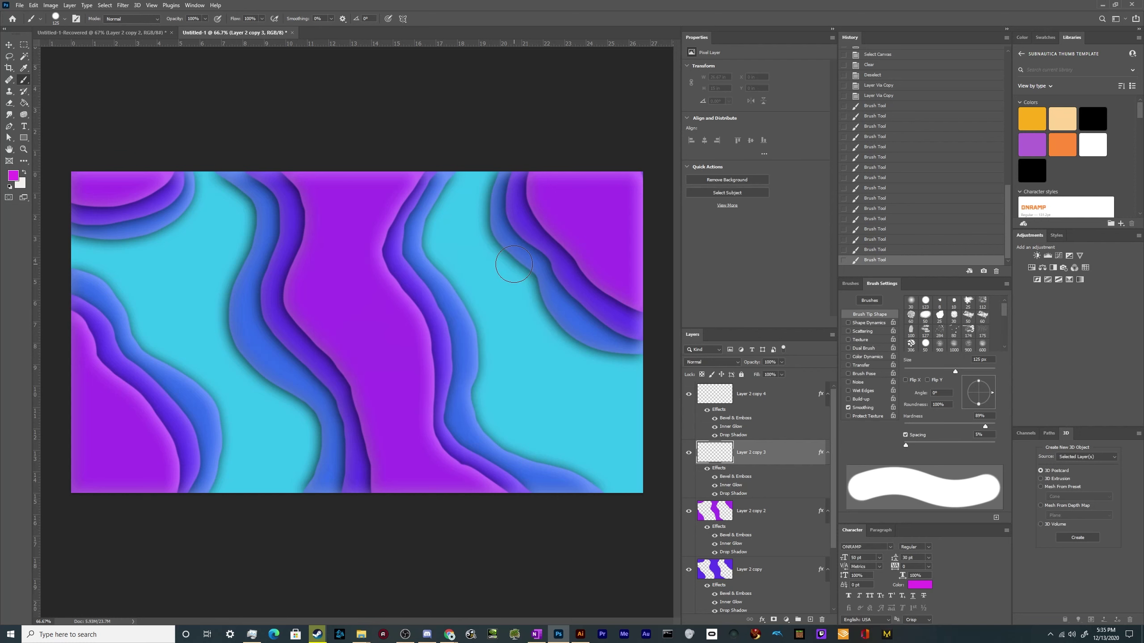
- Paint filled magenta shapes inside the upper-right, upper-left and lower-left purple shapes, leaving a purple border around each
mouse_move(577, 148)
mouse_down()
mouse_move(568, 171)
mouse_move(575, 206)
mouse_move(626, 246)
mouse_move(645, 245)
mouse_move(644, 187)
mouse_move(632, 210)
mouse_move(599, 163)
mouse_up()
mouse_move(64, 158)
mouse_down()
mouse_move(84, 168)
mouse_move(137, 158)
mouse_move(164, 136)
mouse_up()
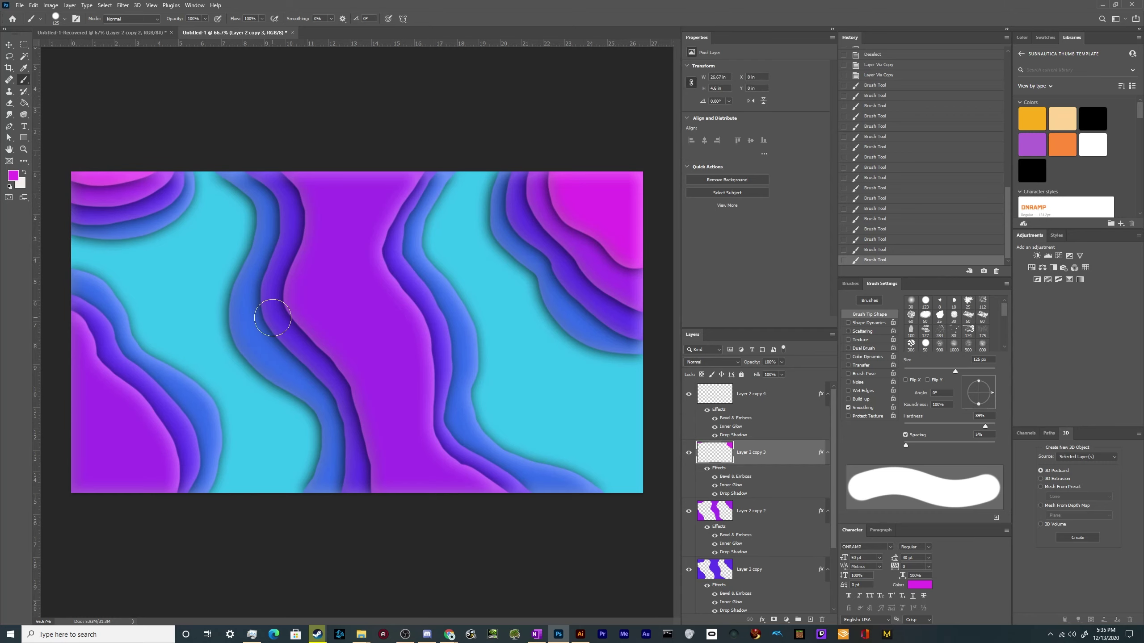
scroll(273, 317, down, 1)
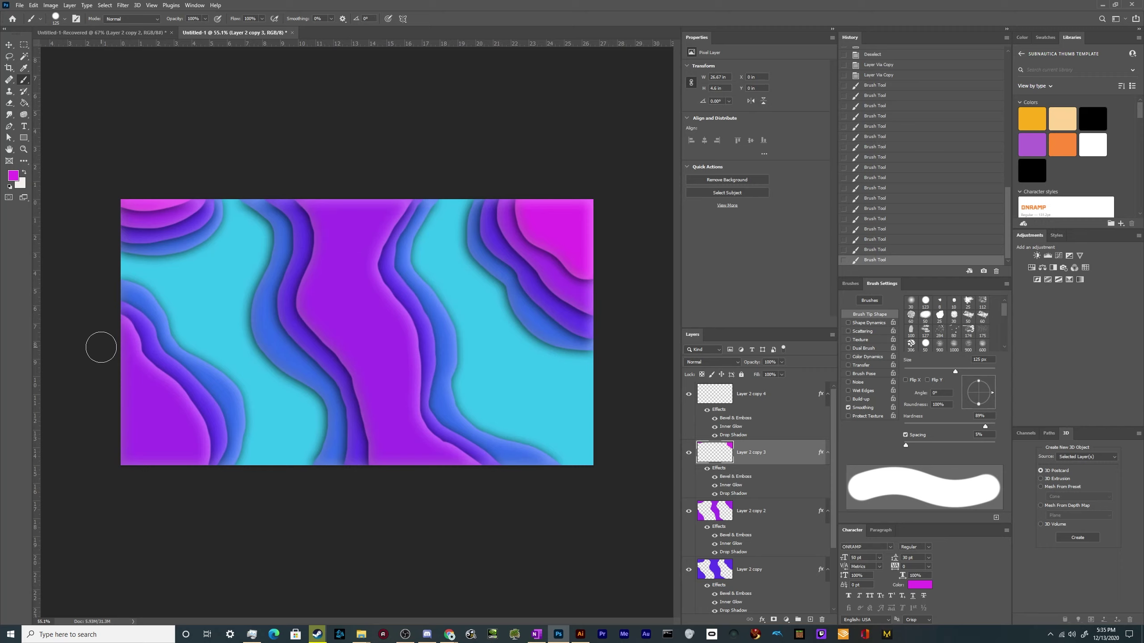
mouse_move(99, 336)
mouse_down()
mouse_move(182, 439)
mouse_move(175, 497)
mouse_up()
mouse_move(141, 436)
mouse_down()
mouse_move(134, 412)
mouse_move(165, 451)
mouse_move(121, 459)
mouse_up()
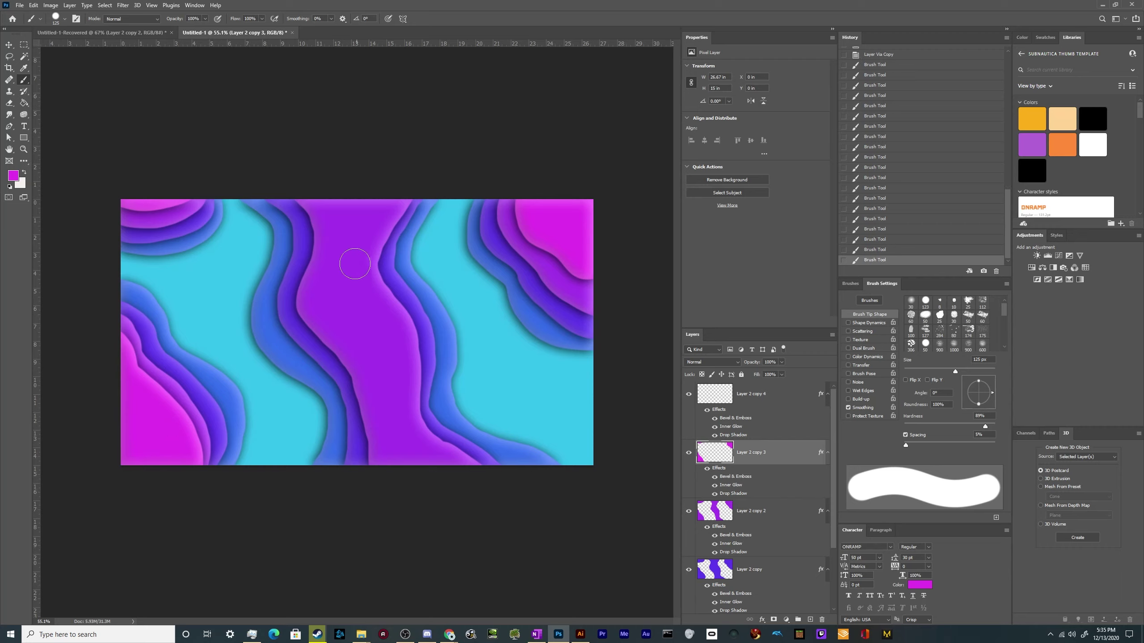
- Paint a wavy magenta band down the central purple shape and fill it in, leaving a purple border along both sides
mouse_move(329, 197)
mouse_down()
mouse_move(345, 255)
mouse_move(392, 182)
mouse_move(361, 214)
mouse_move(361, 188)
mouse_move(369, 201)
mouse_move(388, 184)
mouse_move(332, 286)
mouse_move(393, 395)
mouse_up()
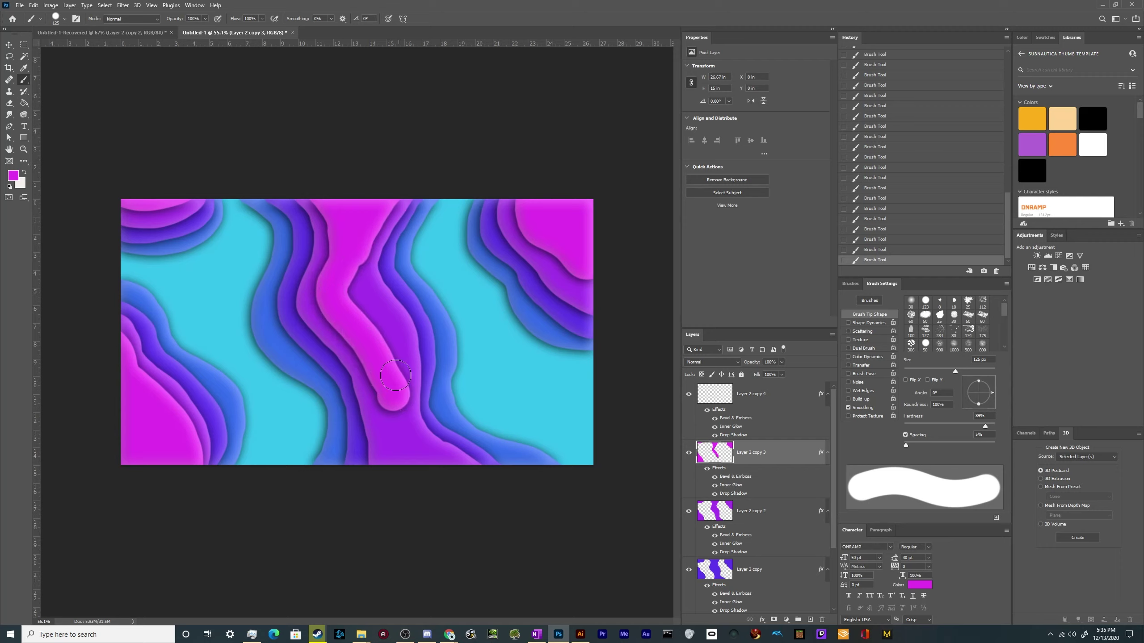
key(ctrl+z)
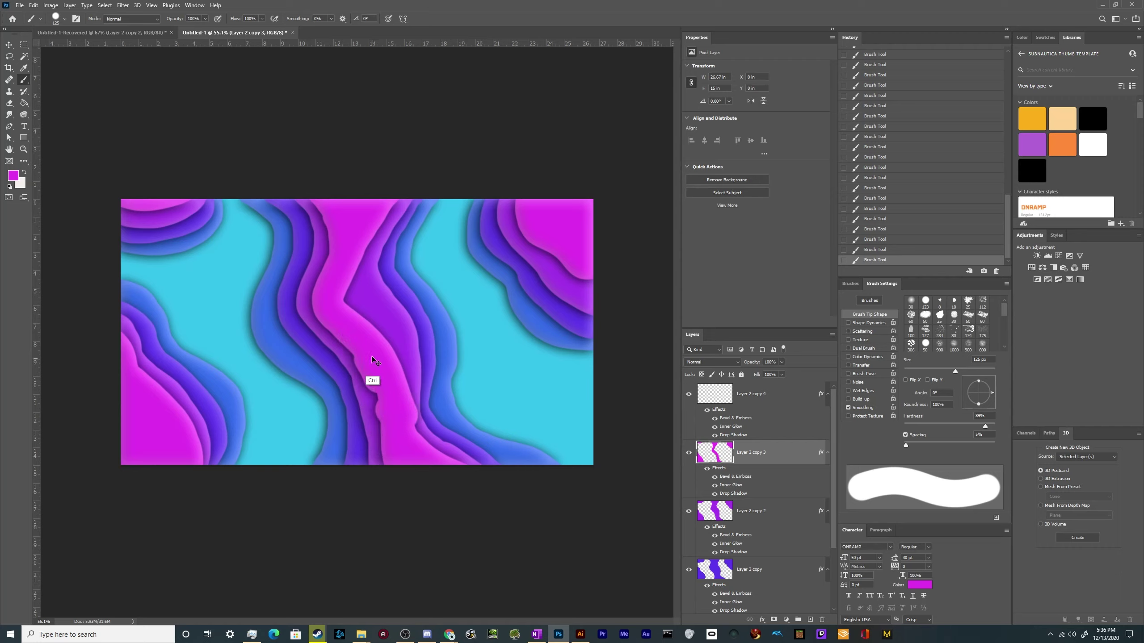
key(ctrl+z)
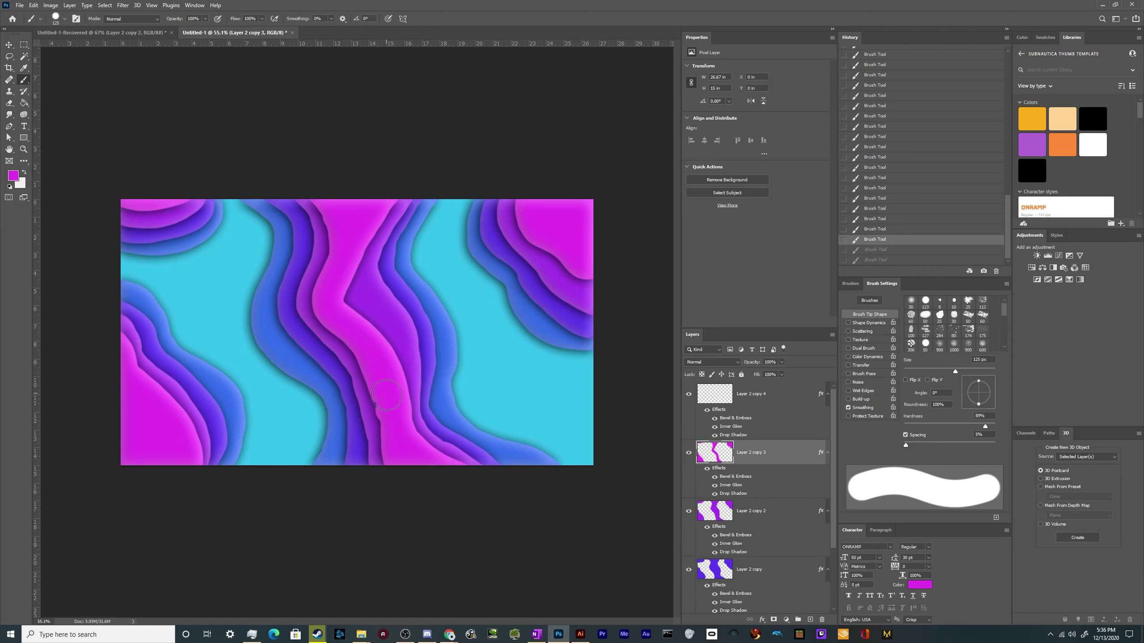
key(ctrl+shift+z)
key(ctrl+shift+z)
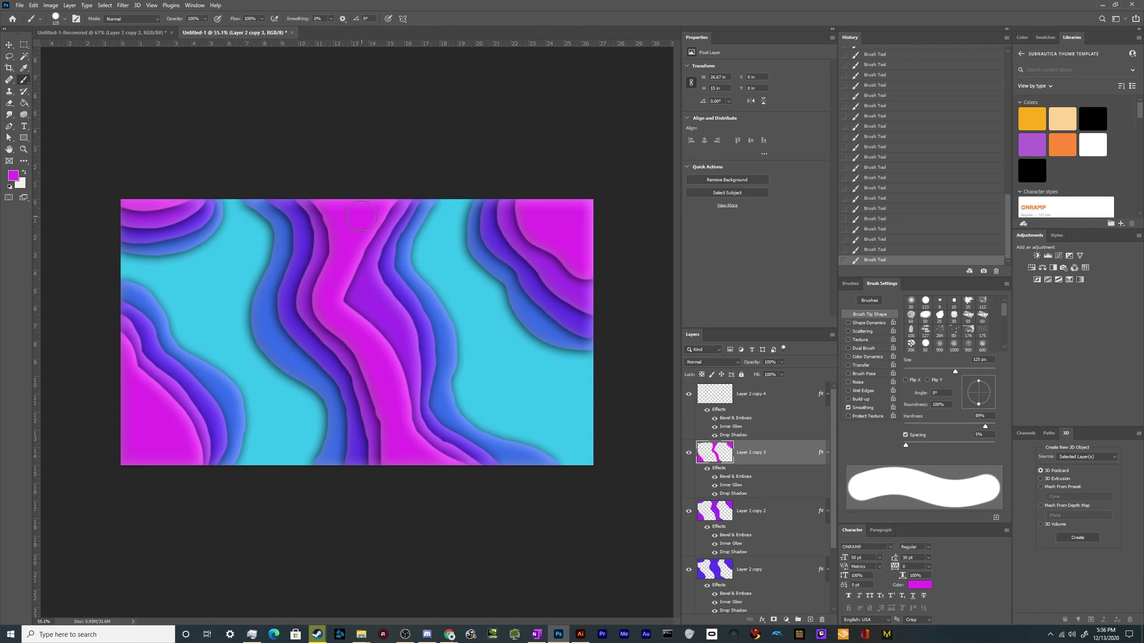
drag(351, 253, 392, 379)
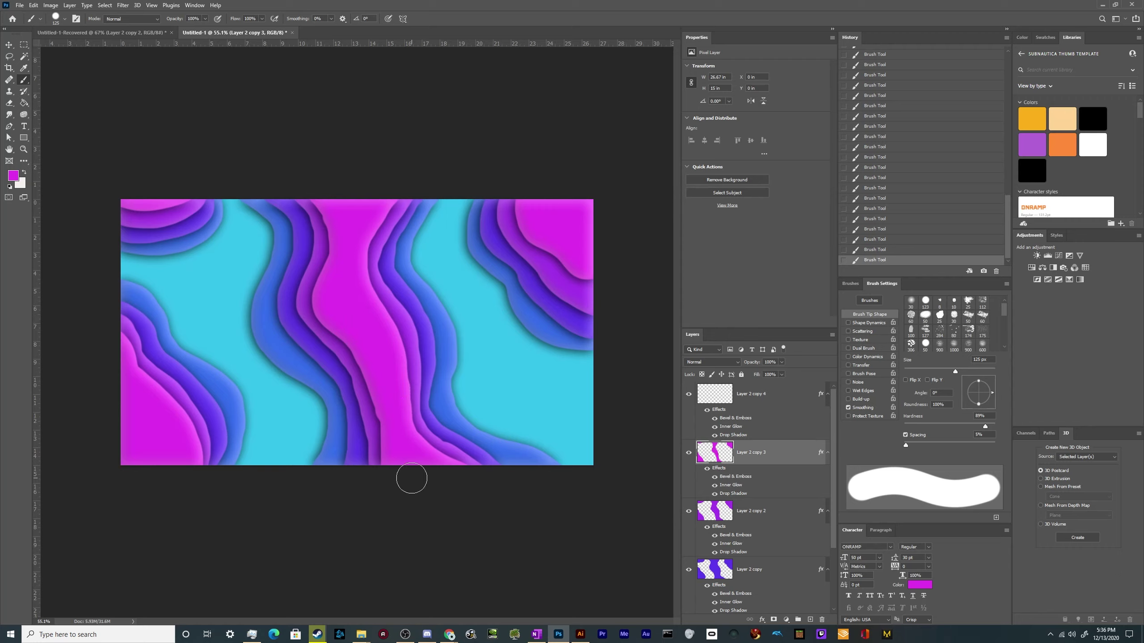
- Select the empty Layer 2 copy 4 and set the foreground colour to pink, about #ed35ae
key(alt+bracketright)
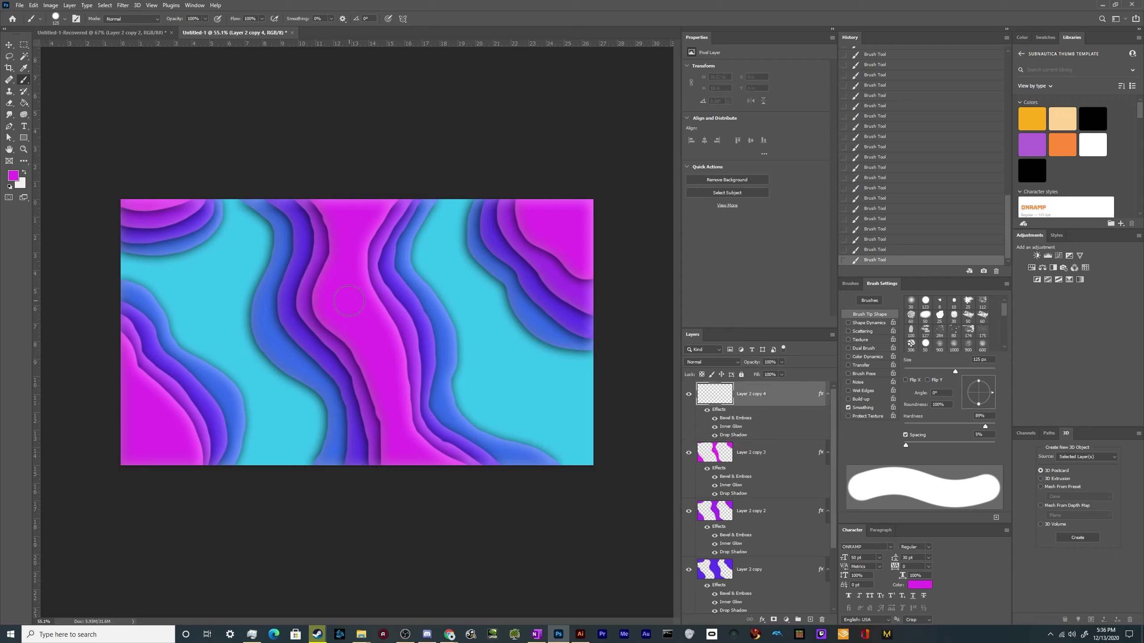
click(13, 175)
drag(441, 286, 447, 284)
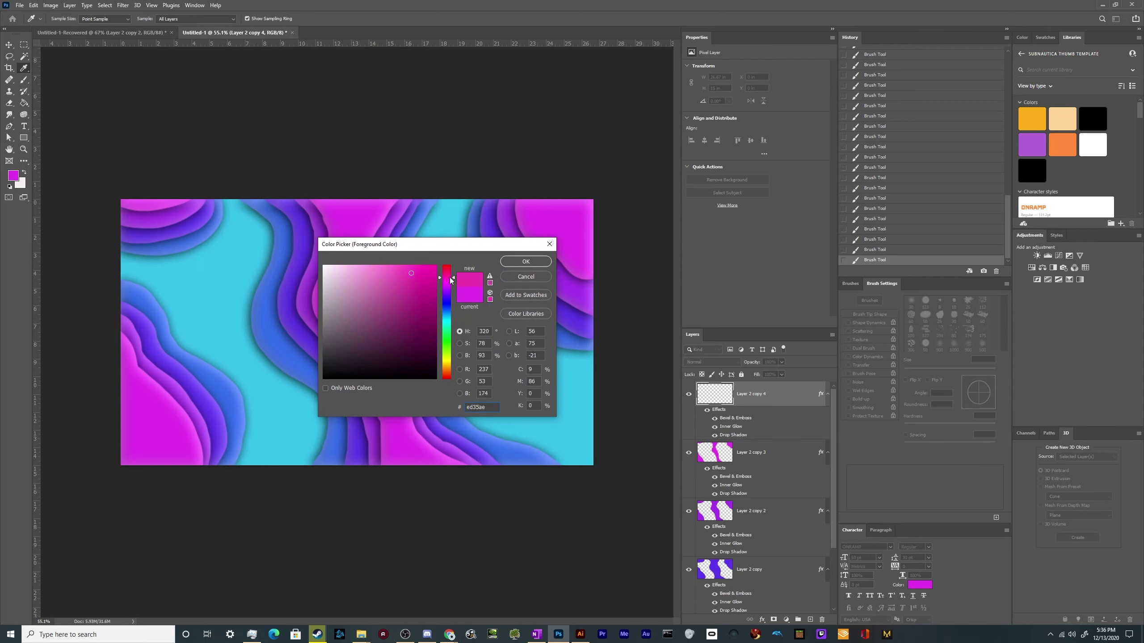
click(534, 264)
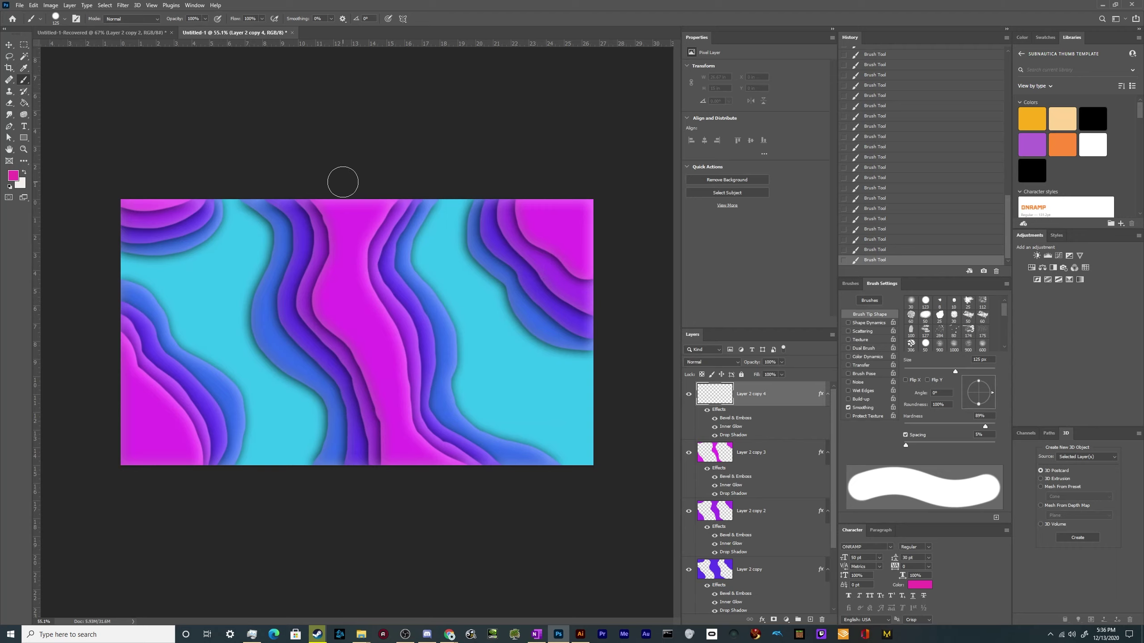
- Reduce the brush to 70 px and paint a narrow wavy pink band down the middle of the central magenta shape
key(bracketleft)
key(bracketleft)
key(bracketleft)
key(bracketleft)
mouse_move(337, 190)
mouse_down()
mouse_move(346, 243)
mouse_move(331, 300)
mouse_move(387, 378)
mouse_move(401, 475)
mouse_move(418, 465)
mouse_move(446, 485)
mouse_up()
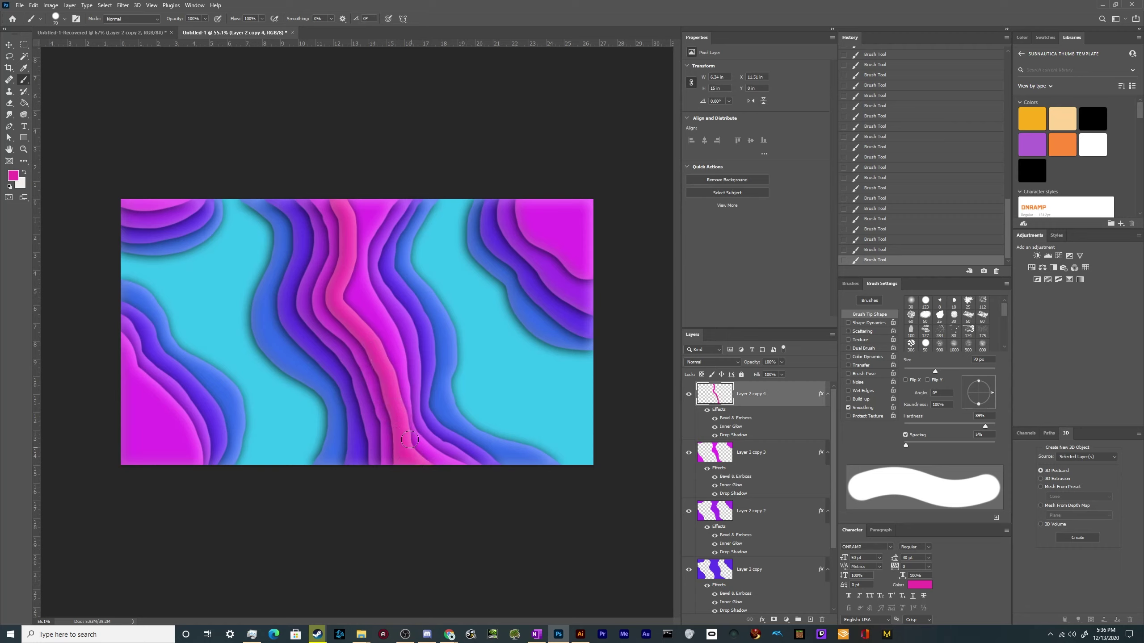
mouse_move(350, 256)
mouse_down()
mouse_move(351, 304)
mouse_move(379, 351)
mouse_up()
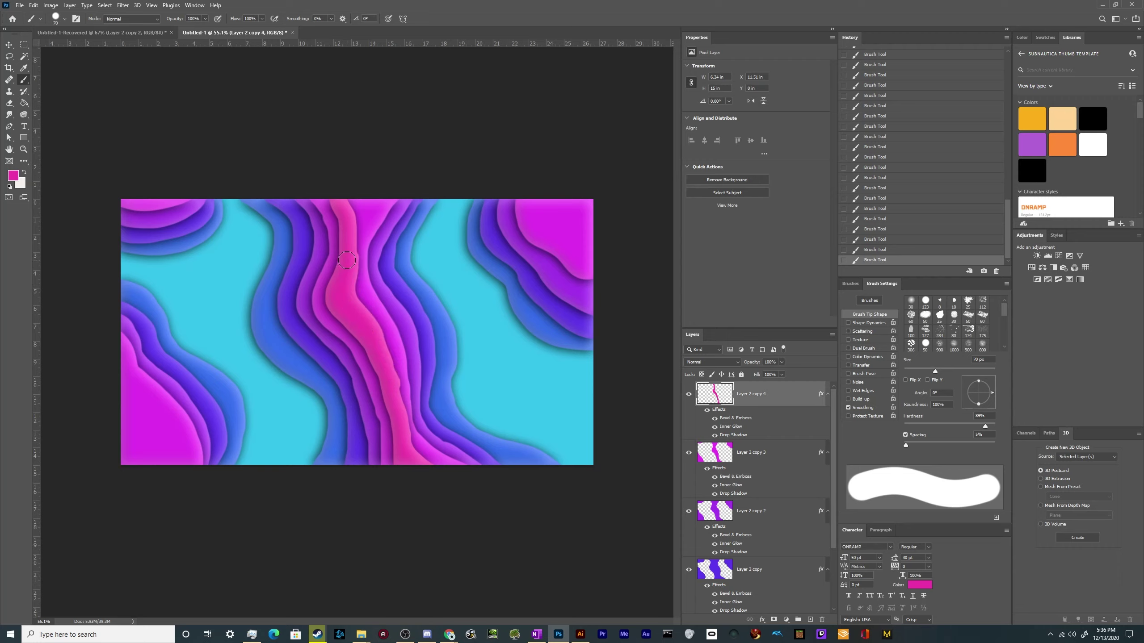
mouse_move(352, 249)
mouse_down()
mouse_move(364, 193)
mouse_move(350, 196)
mouse_up()
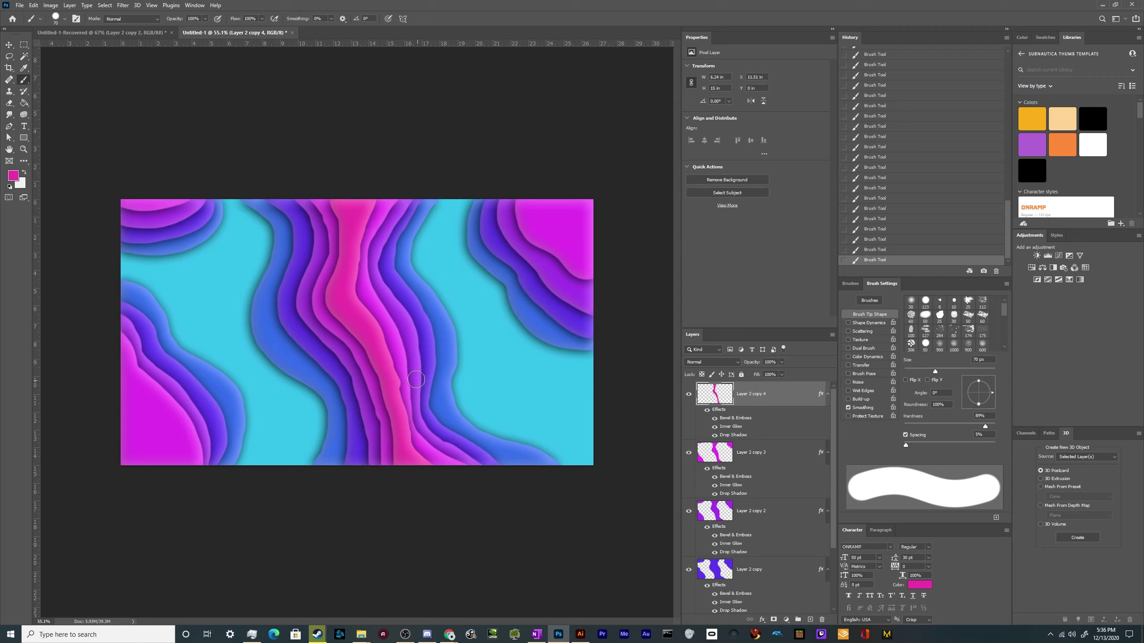
- Erase along the right edge of the central pink band on Layer 2 copy 4 to slim and smooth its outline
key(e)
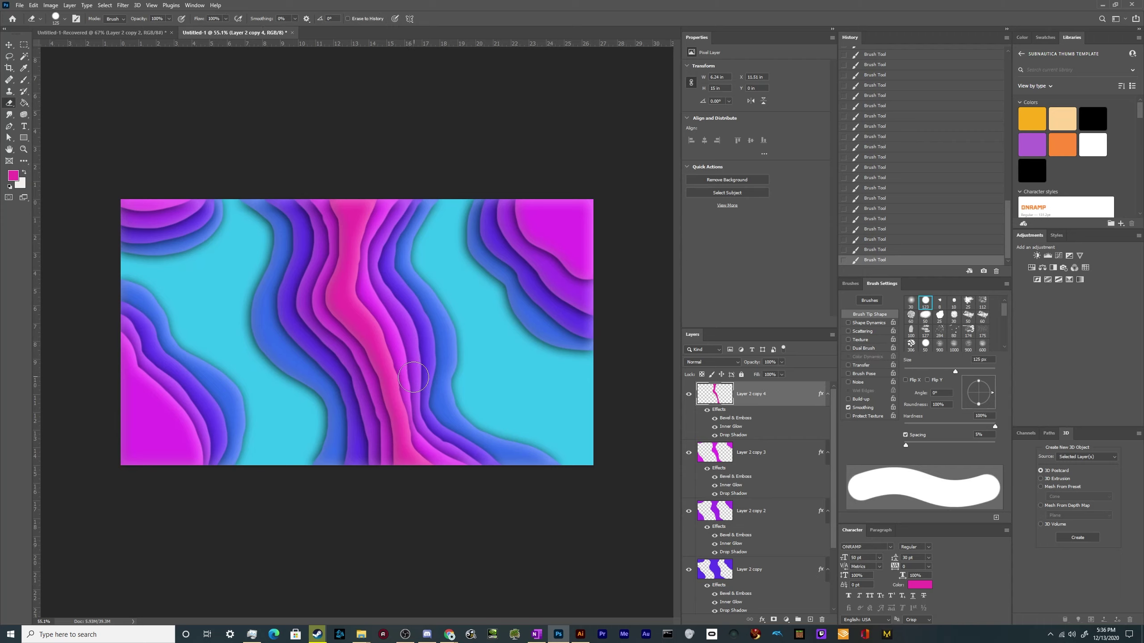
mouse_move(410, 367)
mouse_down()
mouse_move(413, 346)
mouse_move(433, 442)
mouse_up()
scroll(448, 426, up, 5)
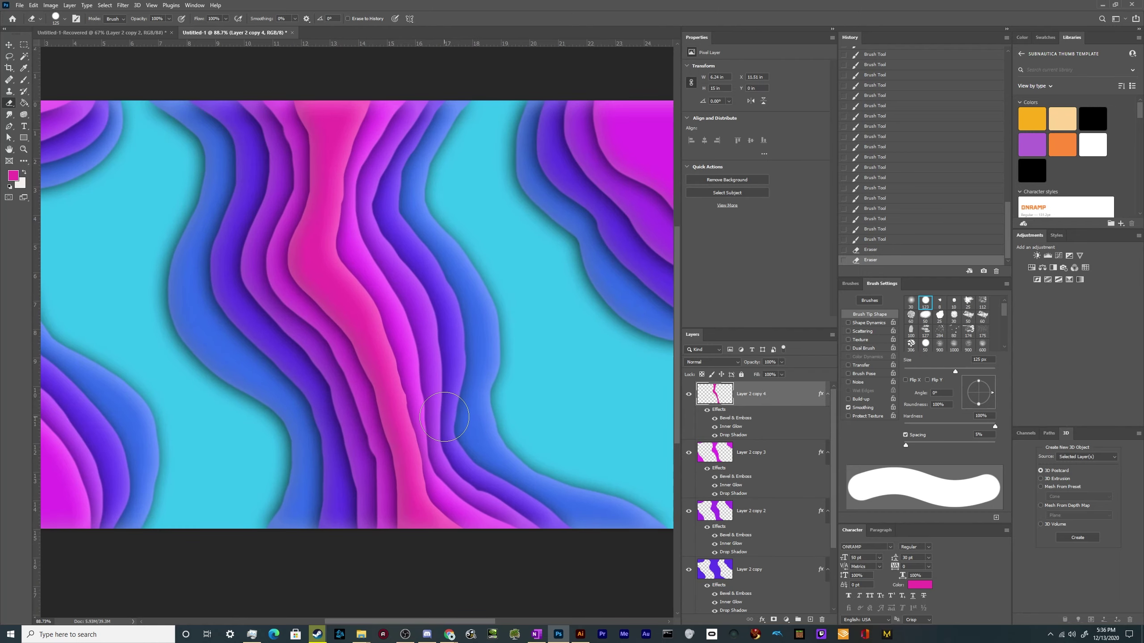
scroll(457, 436, down, 2)
drag(448, 469, 457, 473)
drag(432, 399, 430, 390)
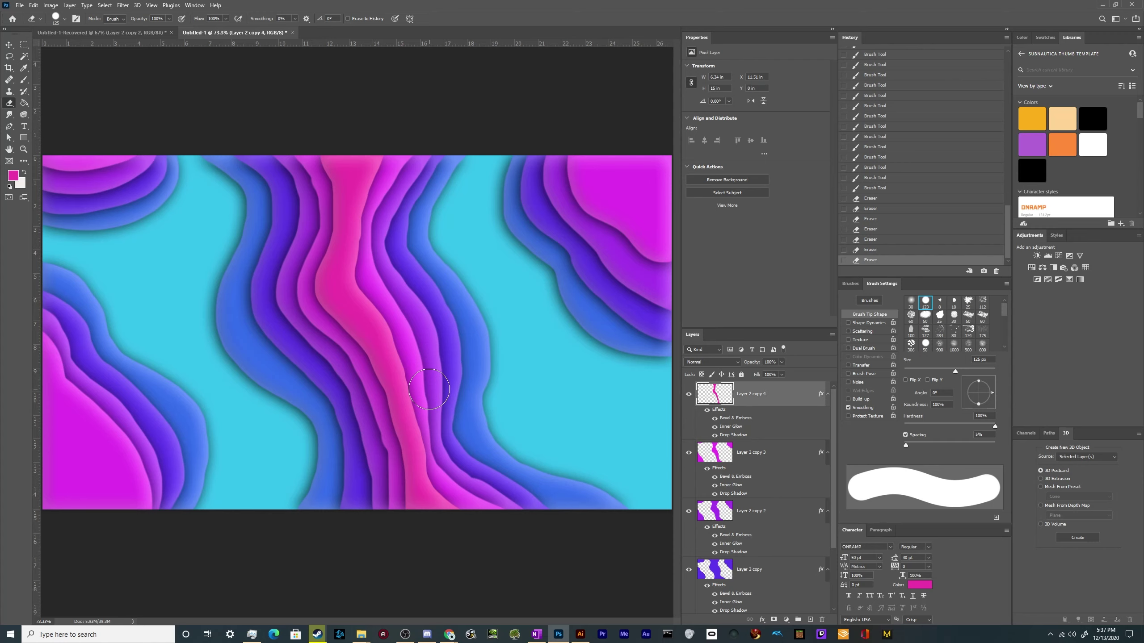
click(429, 390)
scroll(464, 329, down, 4)
scroll(454, 343, up, 3)
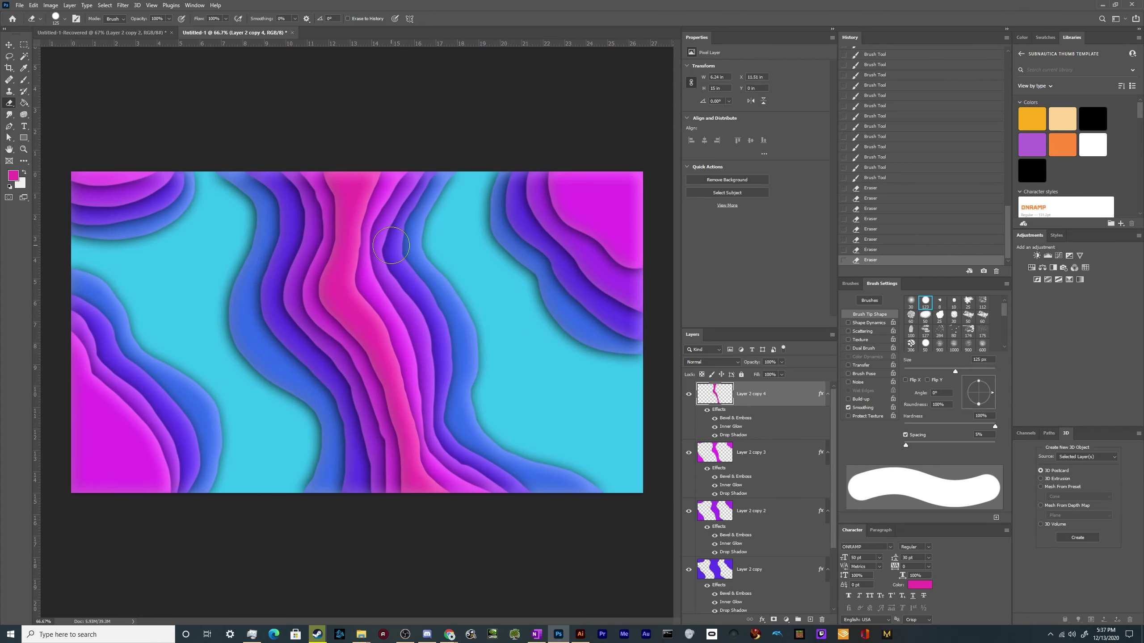
scroll(391, 246, up, 4)
drag(381, 241, 375, 224)
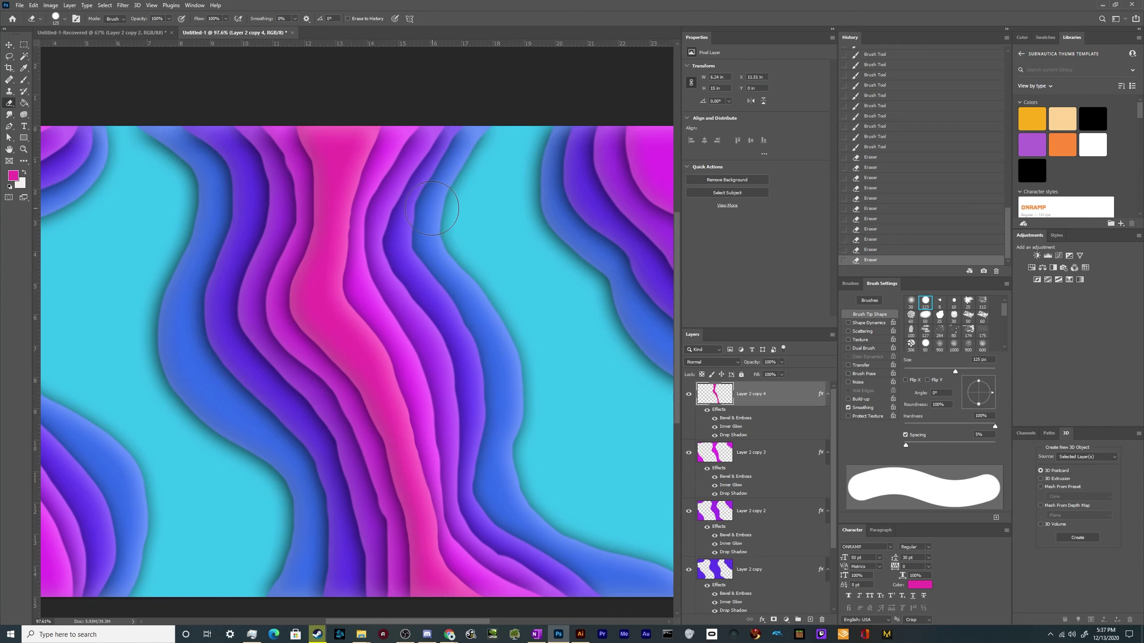
scroll(430, 209, down, 9)
- Add a Pattern Overlay to the cyan background Layer 1 using the blue pattern from the Water group
key(v)
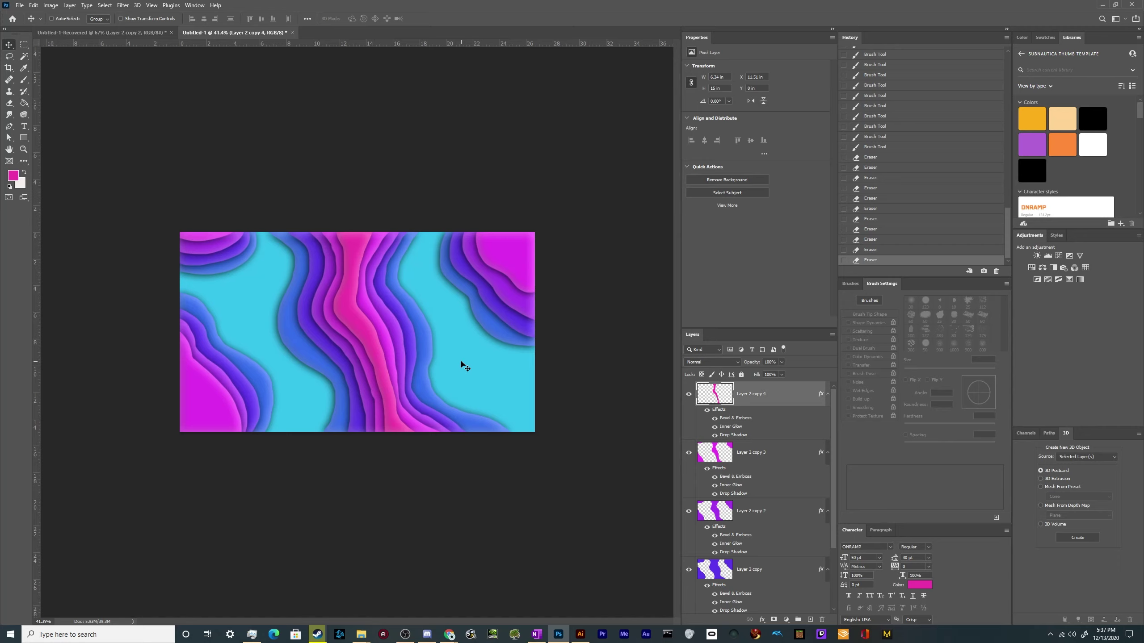
scroll(751, 473, down, 2)
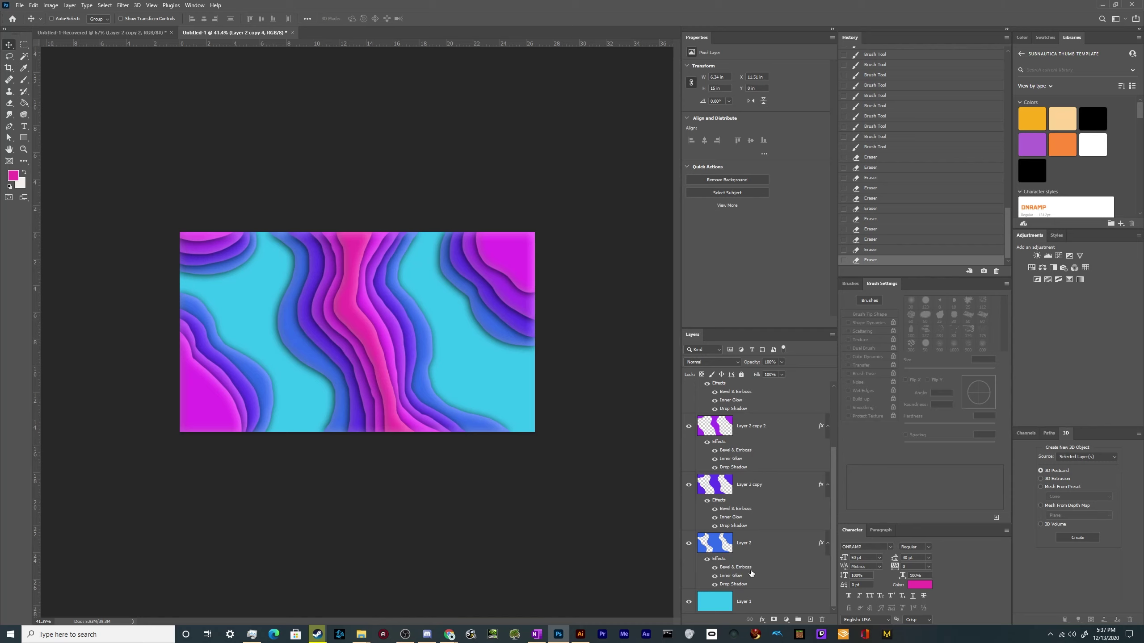
click(789, 602)
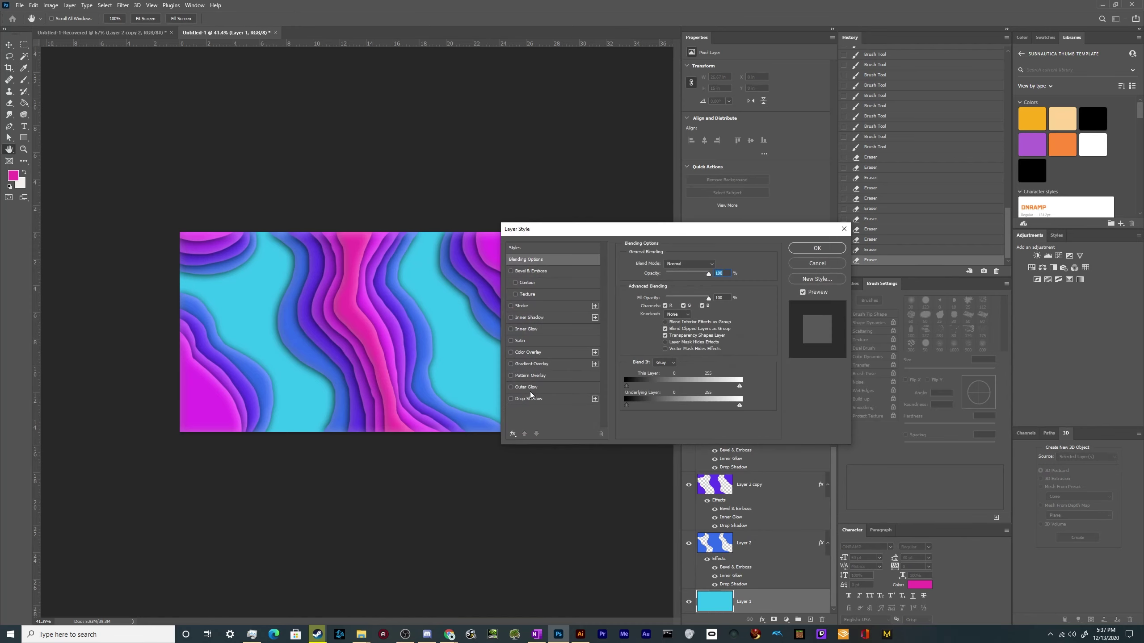
click(534, 375)
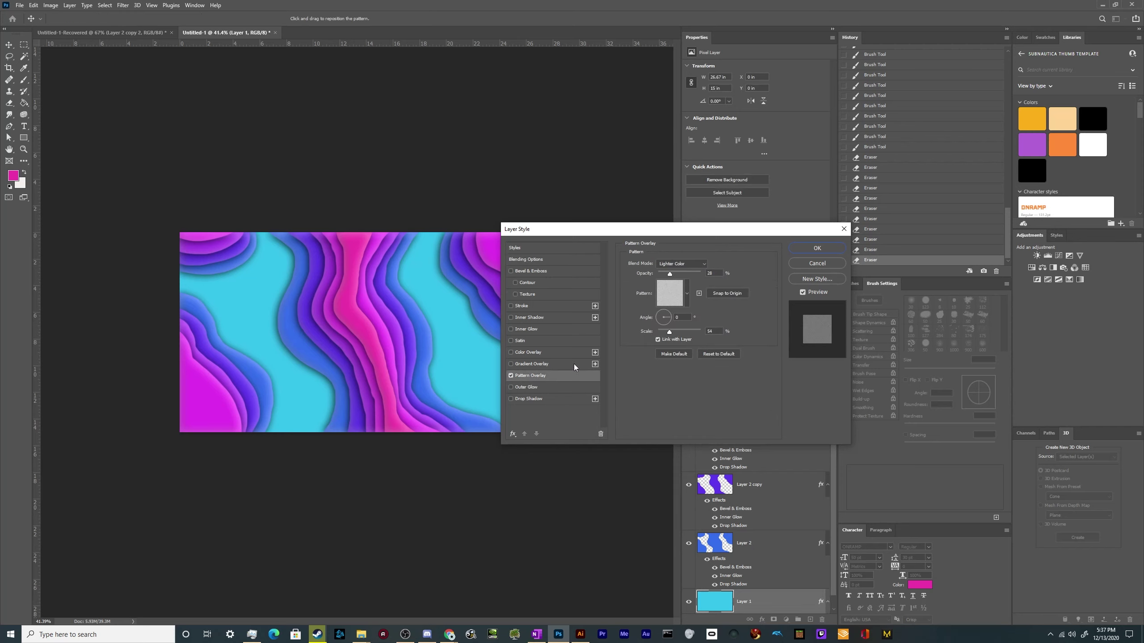
click(679, 303)
scroll(646, 346, down, 5)
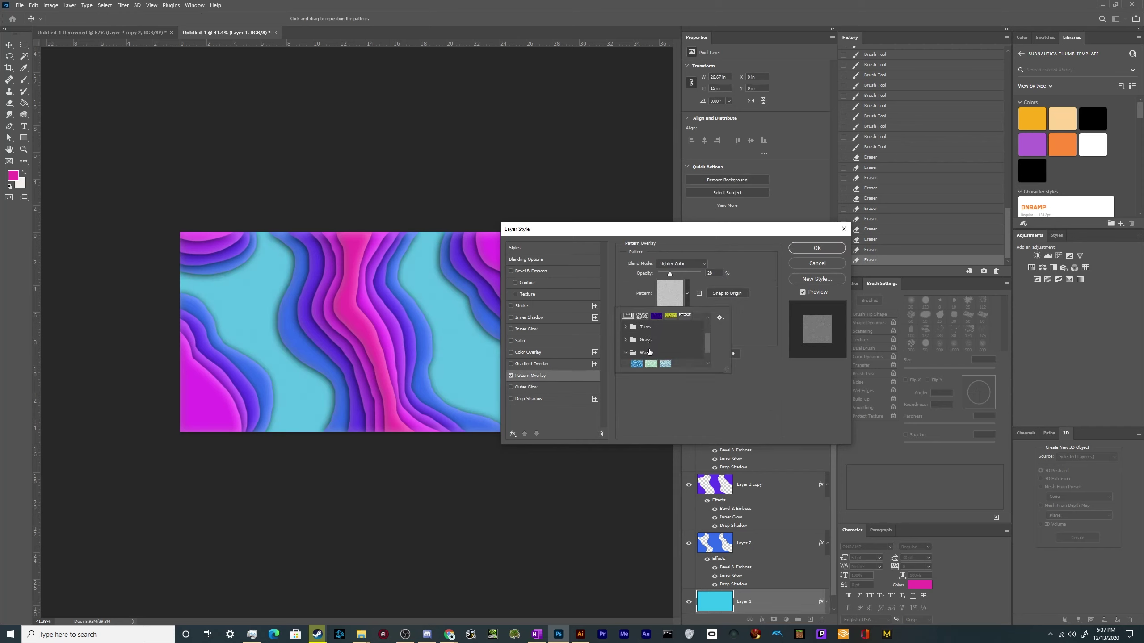
click(642, 344)
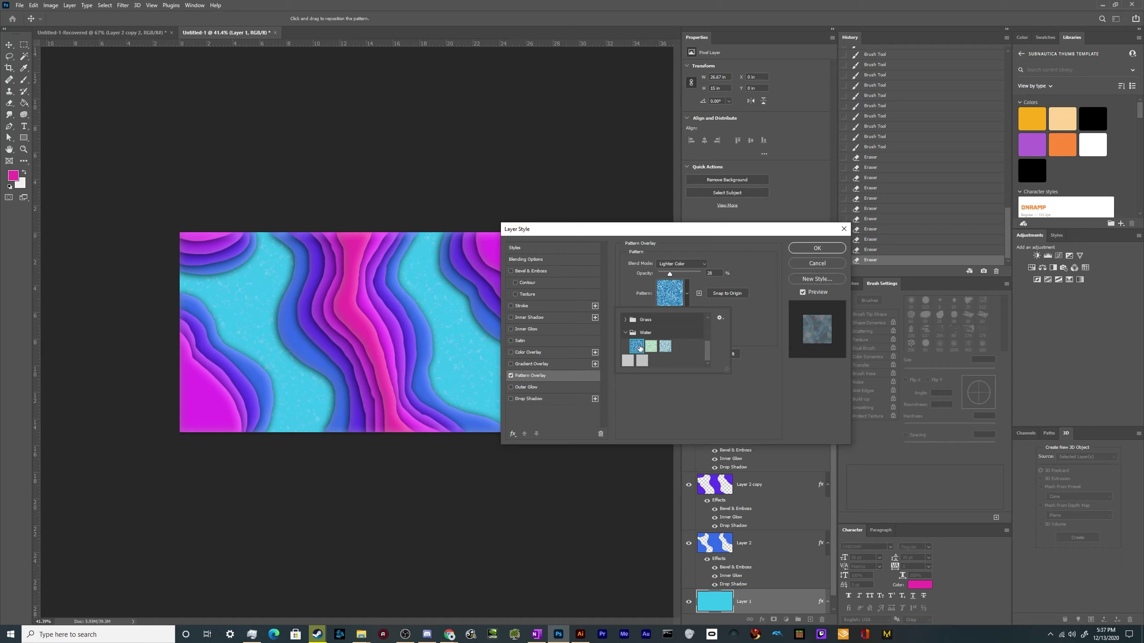
- Raise Layer 1's pattern overlay opacity to about 76%, enlarge the pattern scale and apply the layer style
click(713, 302)
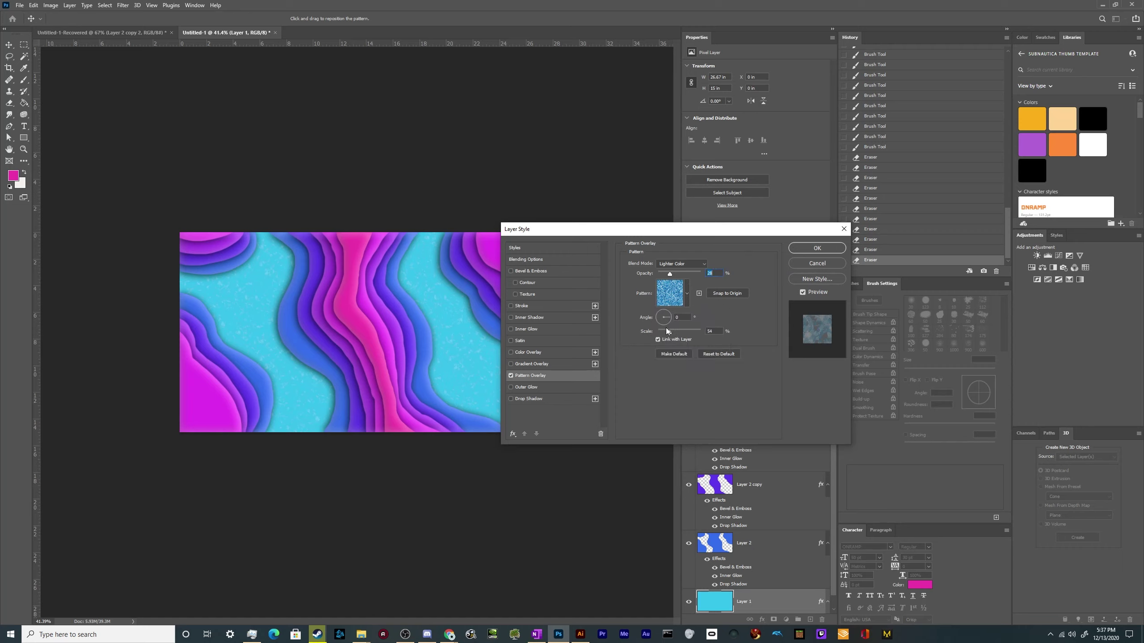
drag(669, 332, 670, 331)
click(681, 274)
drag(681, 273, 691, 275)
click(688, 331)
drag(682, 333, 681, 332)
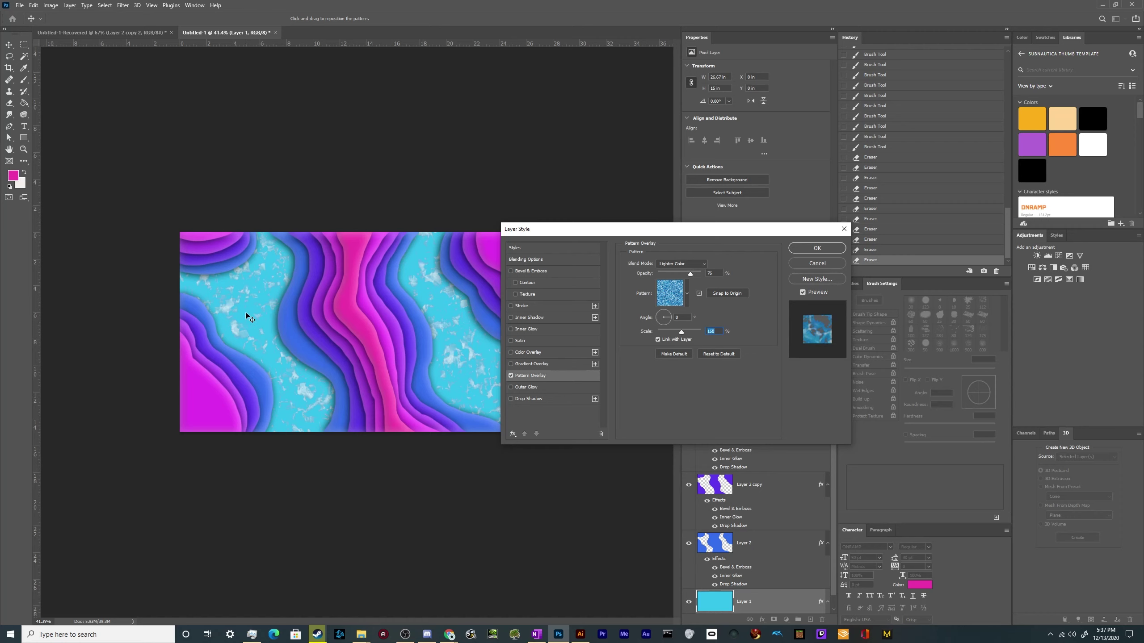
click(817, 248)
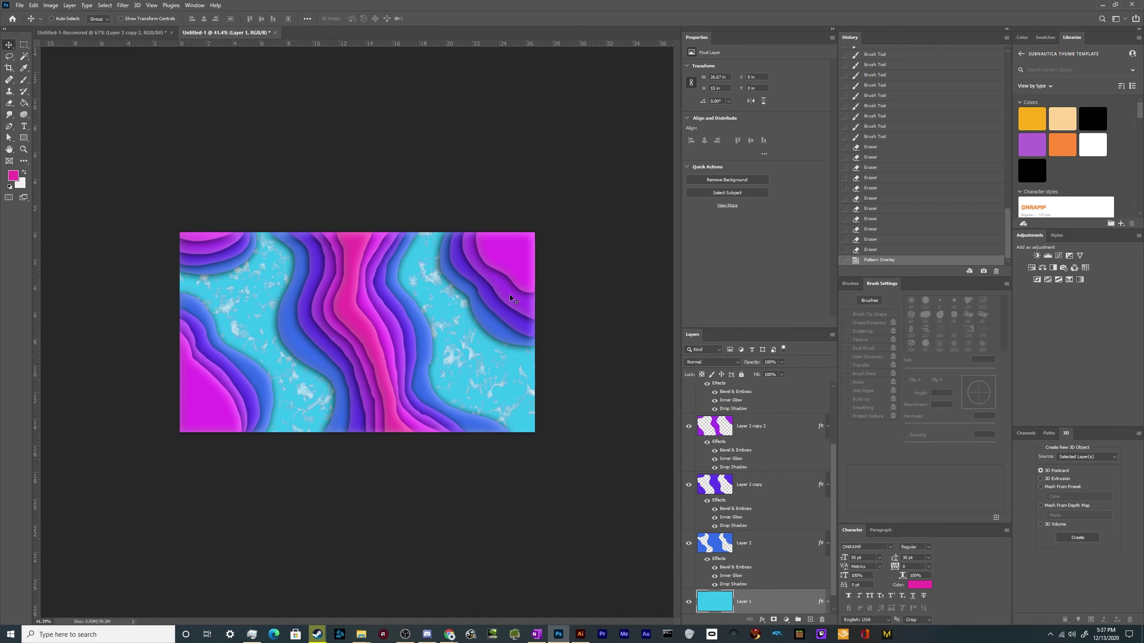
- Add a Pattern Overlay to the blue Layer 2 using the concentric squares pattern and enlarge the pattern scale
key(ctrl+0)
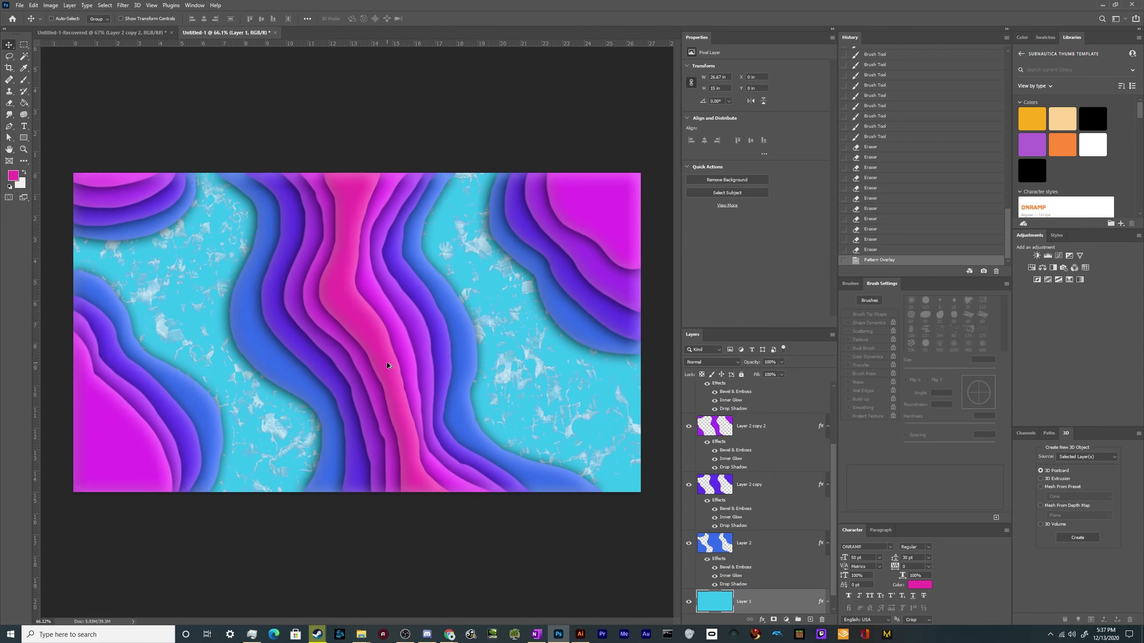
click(787, 544)
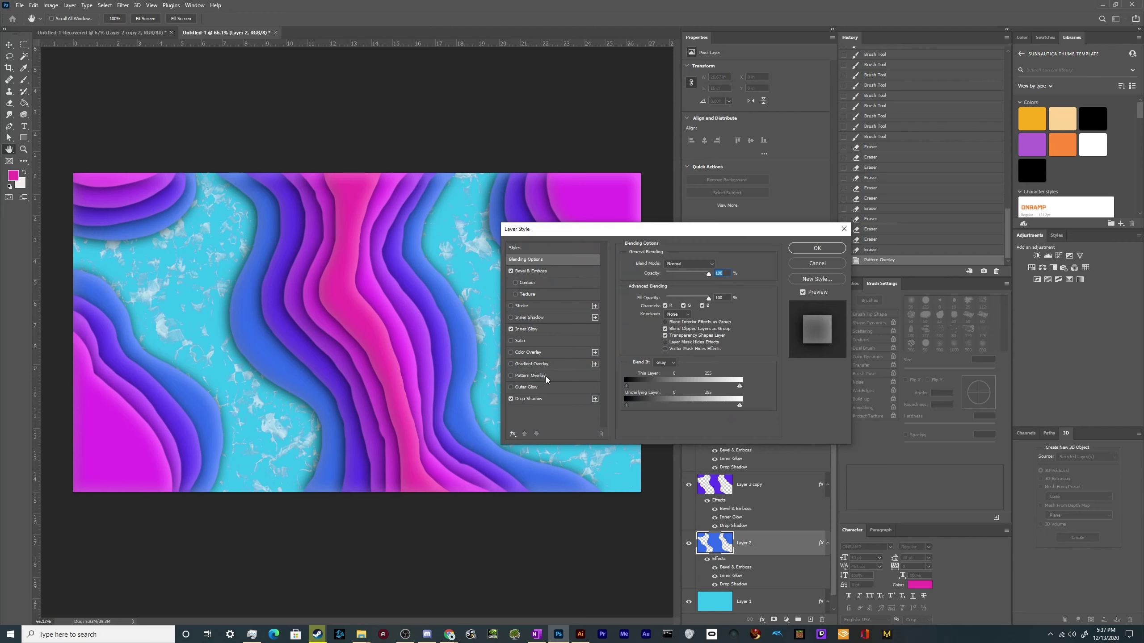
click(546, 380)
click(686, 295)
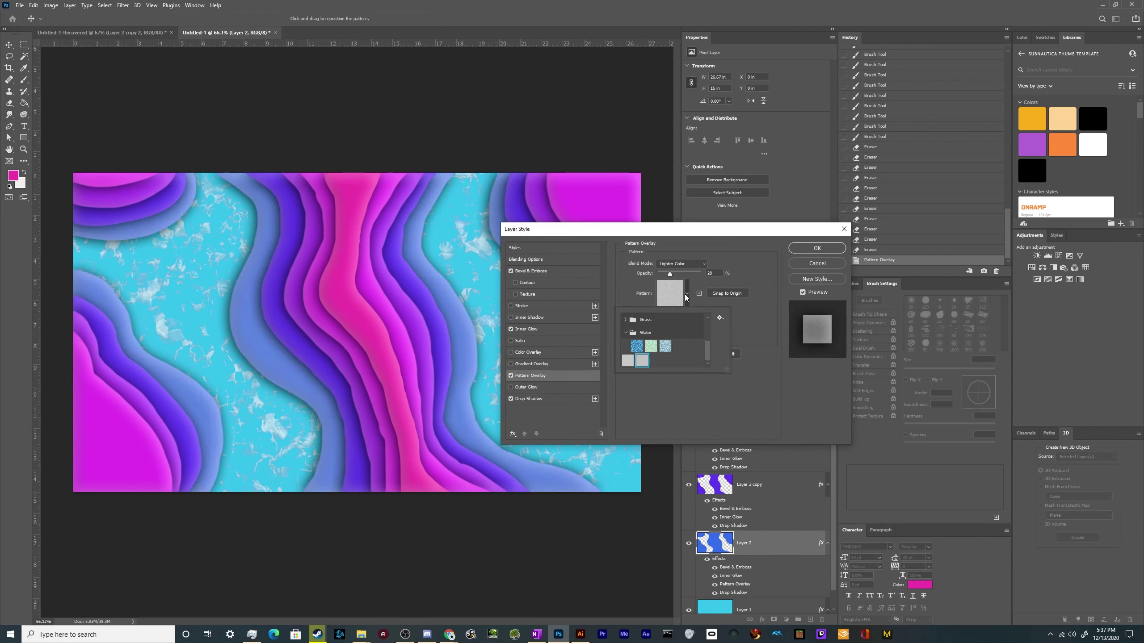
scroll(654, 345, up, 5)
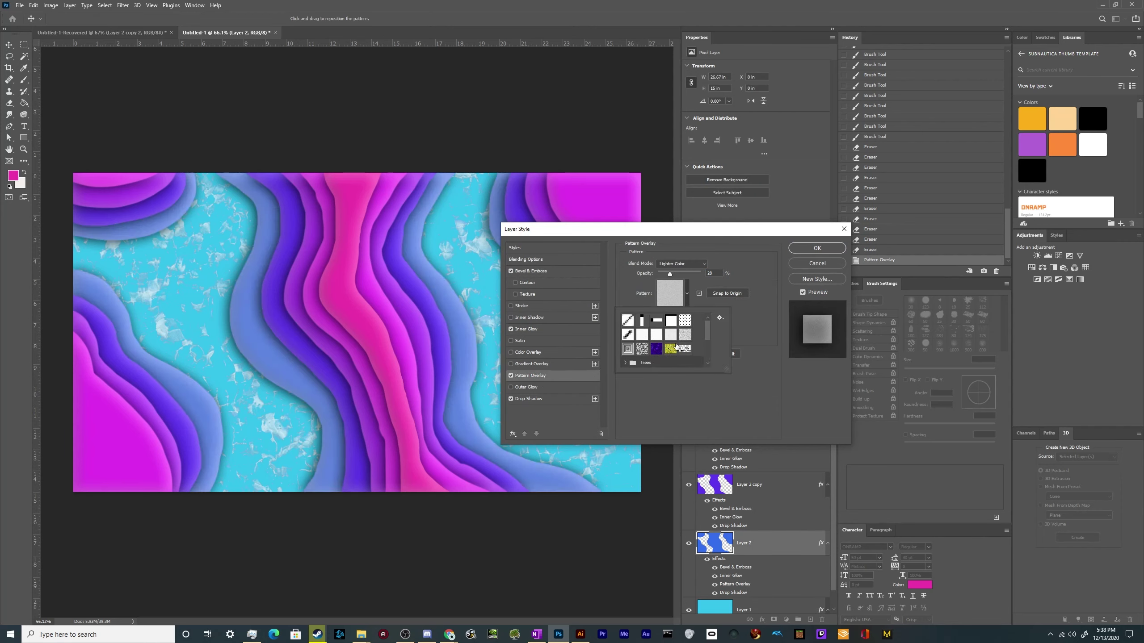
click(628, 349)
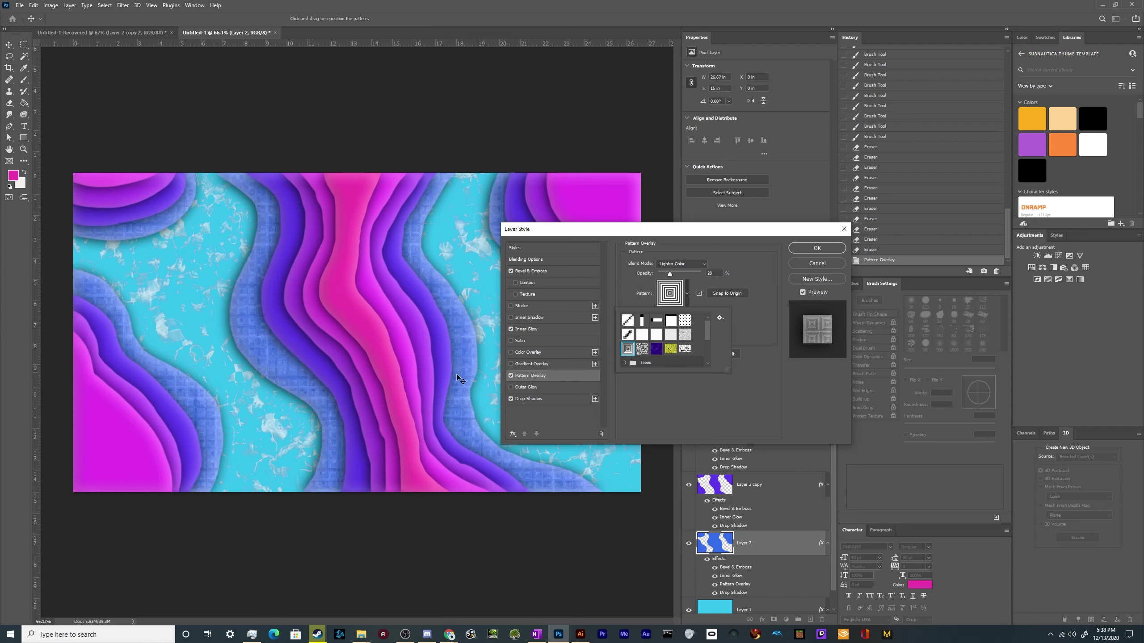
click(750, 323)
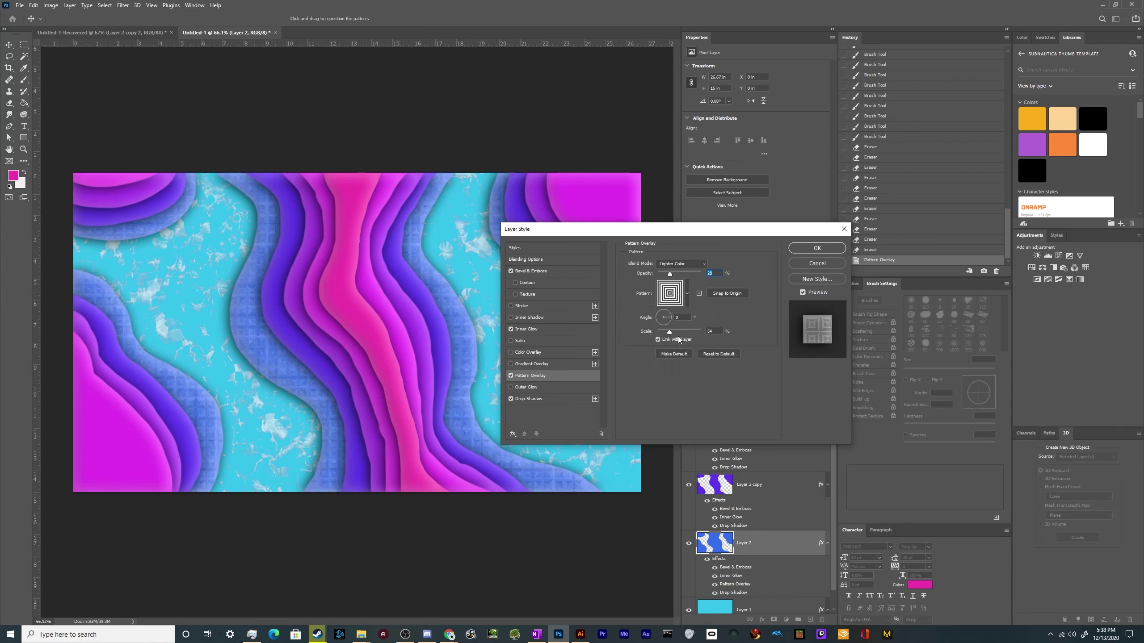
drag(681, 331, 683, 332)
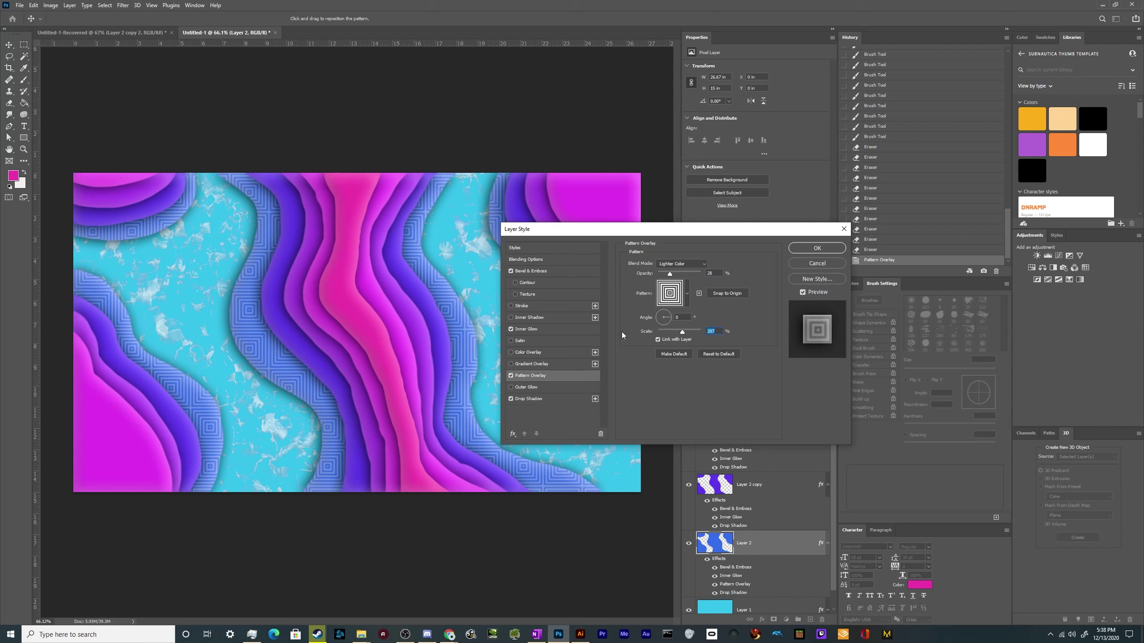
- Replace Layer 2's overlay pattern with the last light grey pattern in the Water group and apply the layer style
click(676, 300)
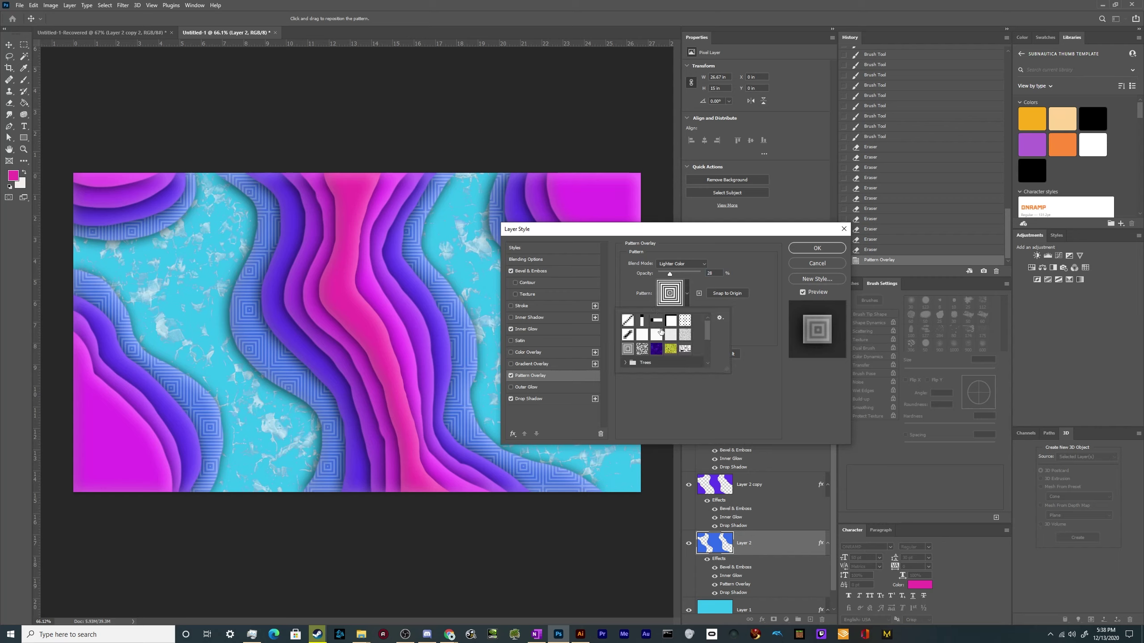
scroll(680, 356, down, 1)
click(671, 335)
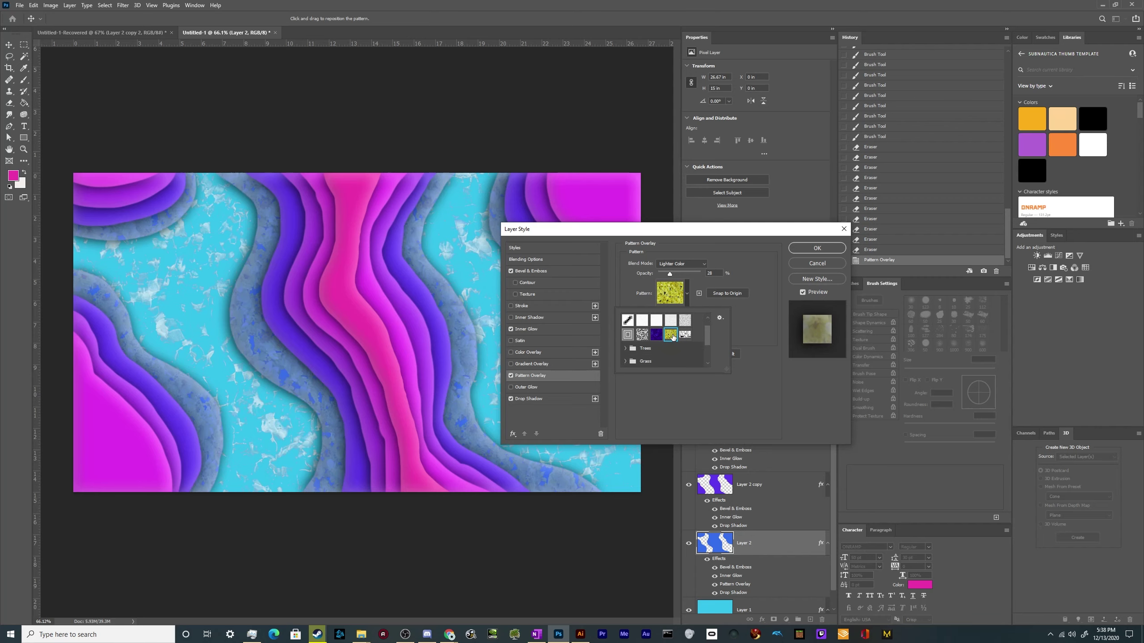
scroll(657, 342, down, 1)
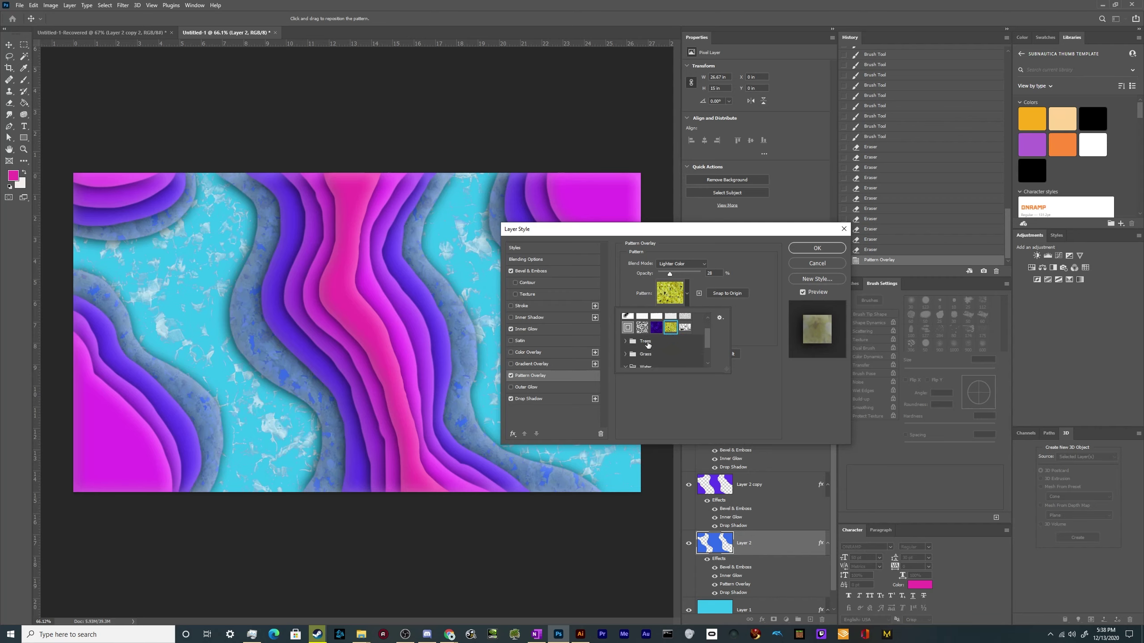
scroll(650, 348, down, 3)
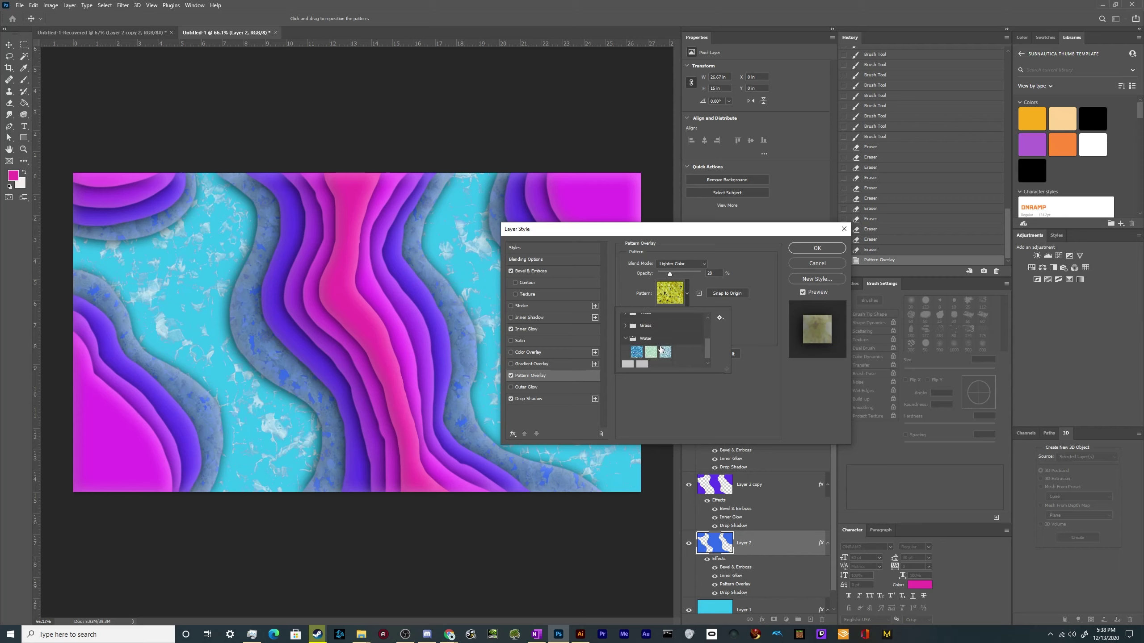
click(641, 361)
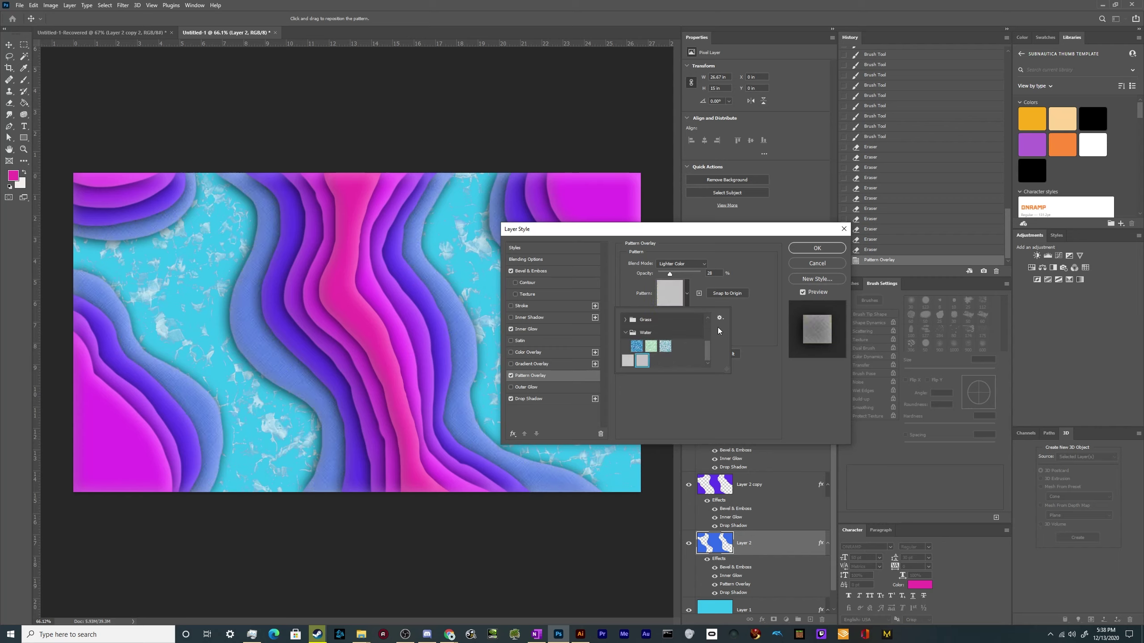
click(774, 286)
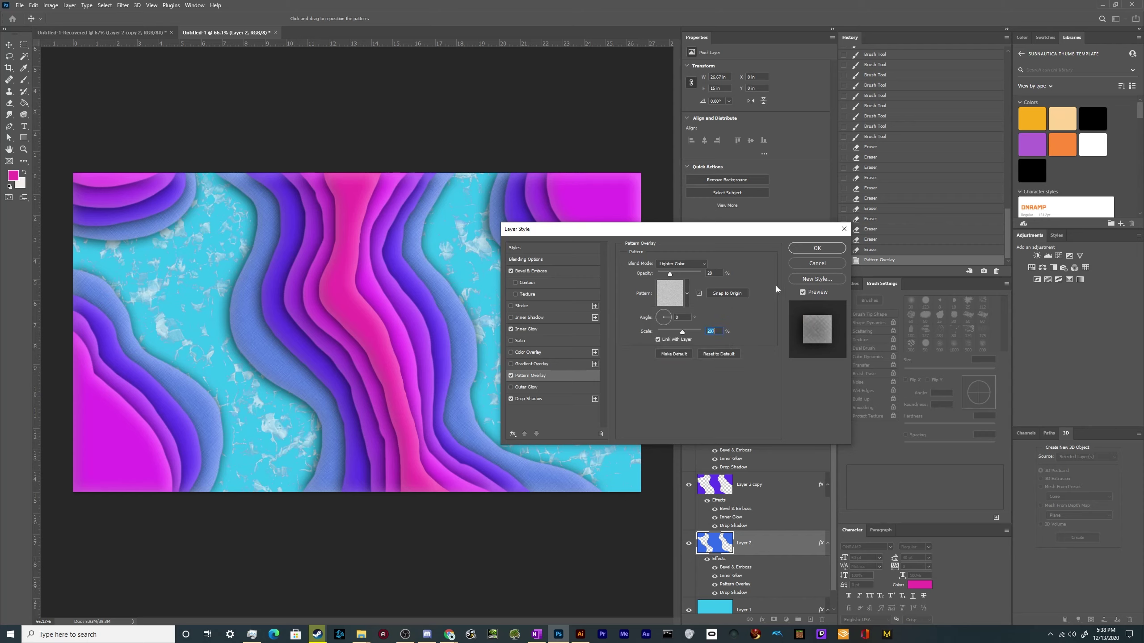
click(813, 247)
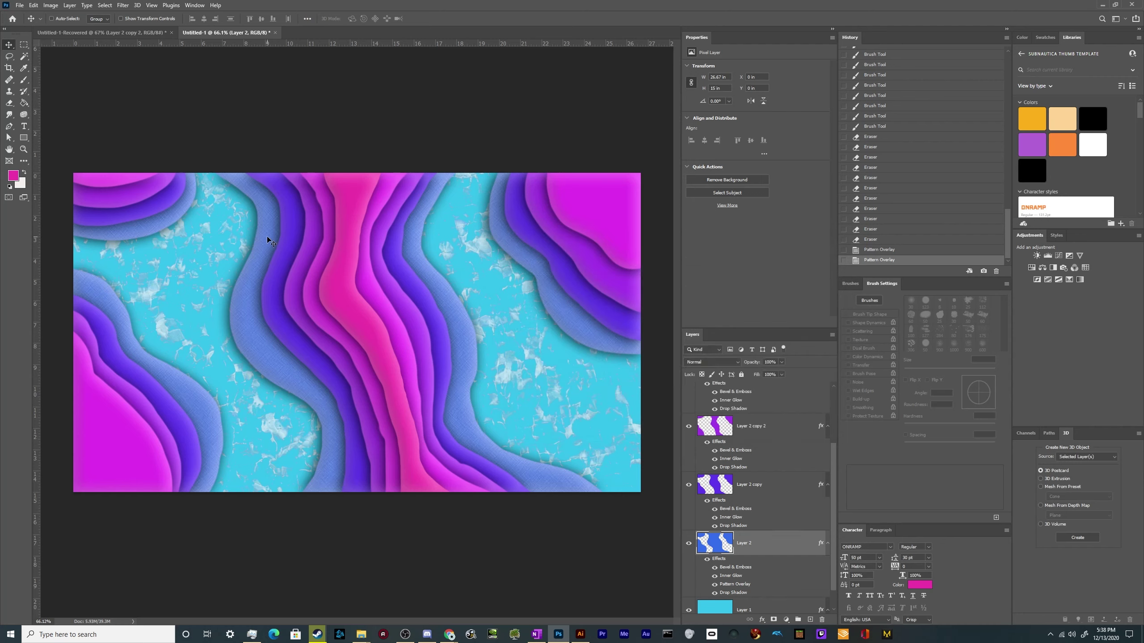
- Create a new transparent document 400 pixels wide and 400 pixels high
click(20, 4)
click(27, 17)
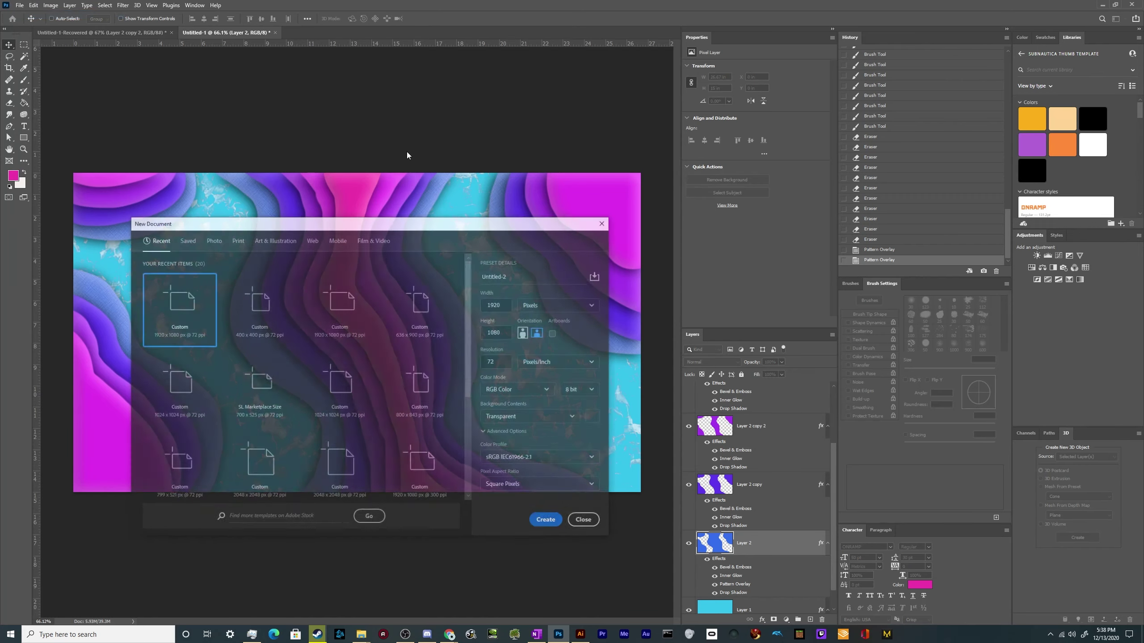
click(506, 304)
double_click(506, 303)
text(400)
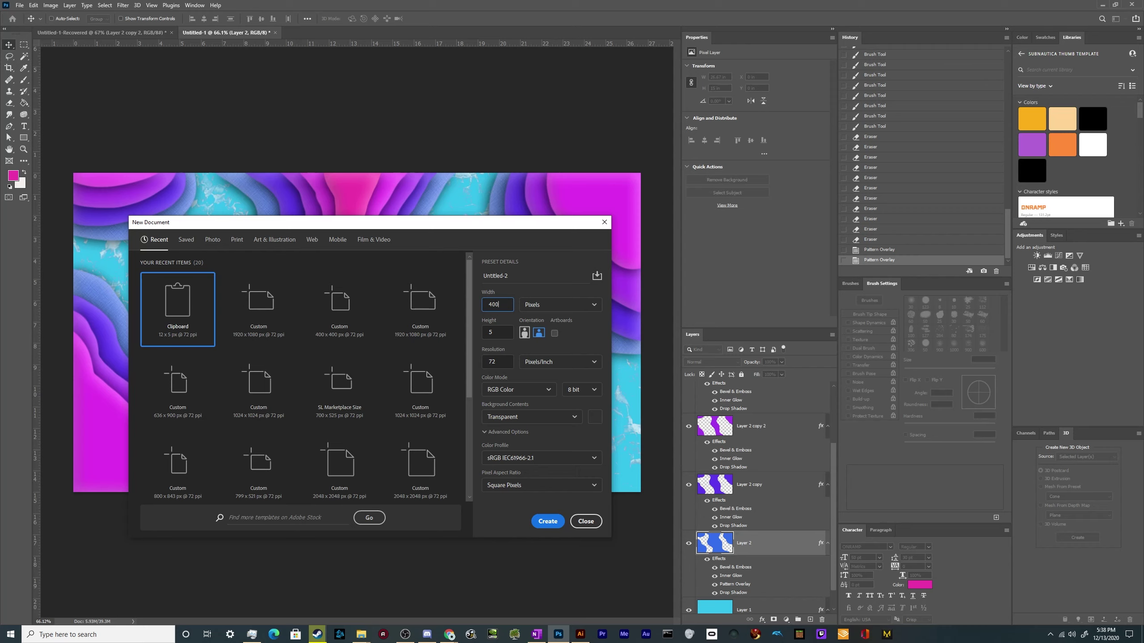
double_click(484, 332)
text(400)
key(Return)
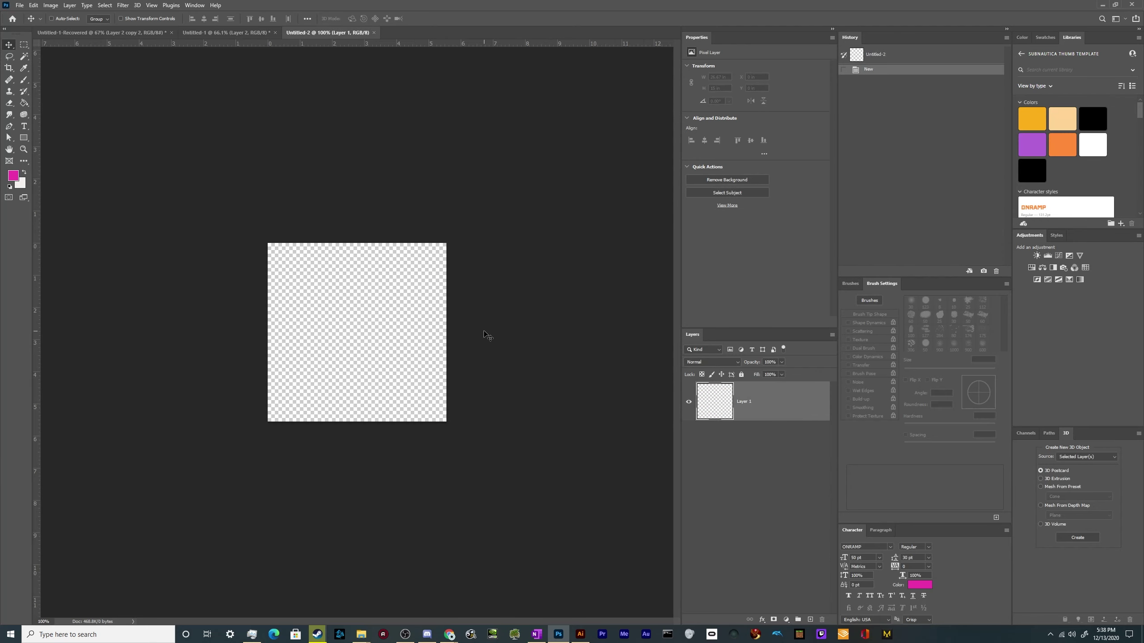
- Fill Layer 1 of the new document with 50% Gray
scroll(483, 331, up, 3)
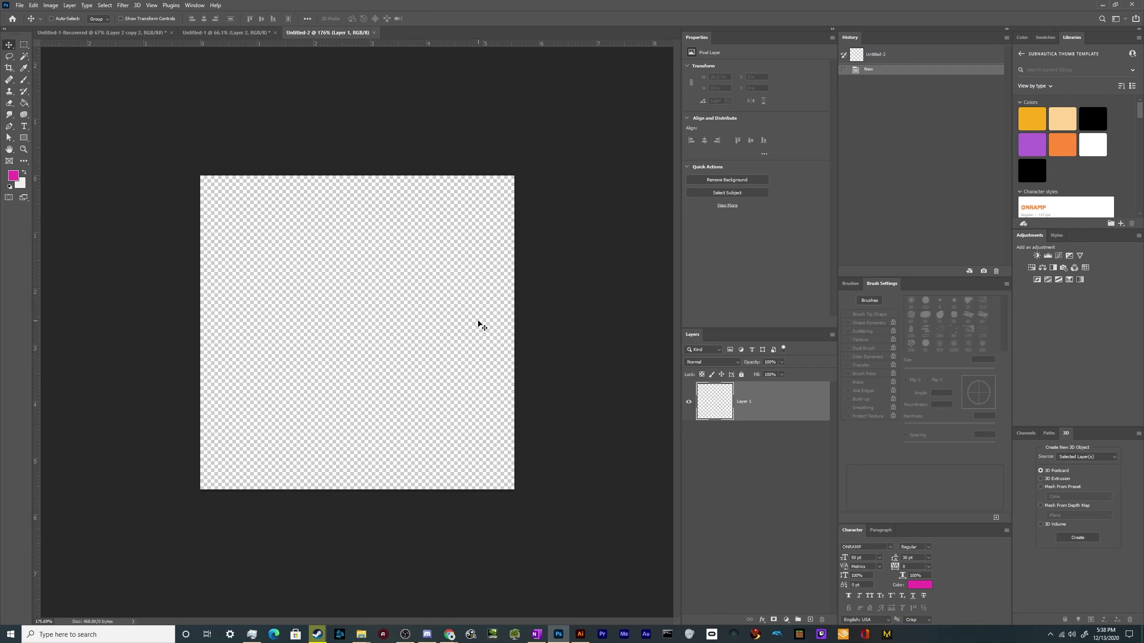
key(shift+F5)
click(396, 311)
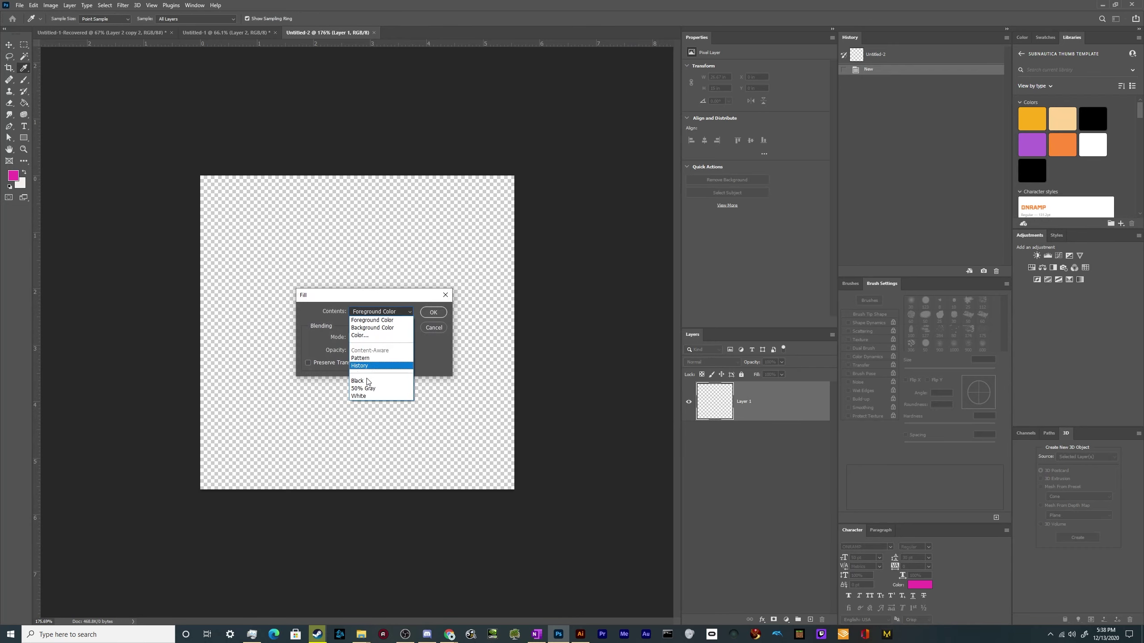
click(378, 390)
click(433, 312)
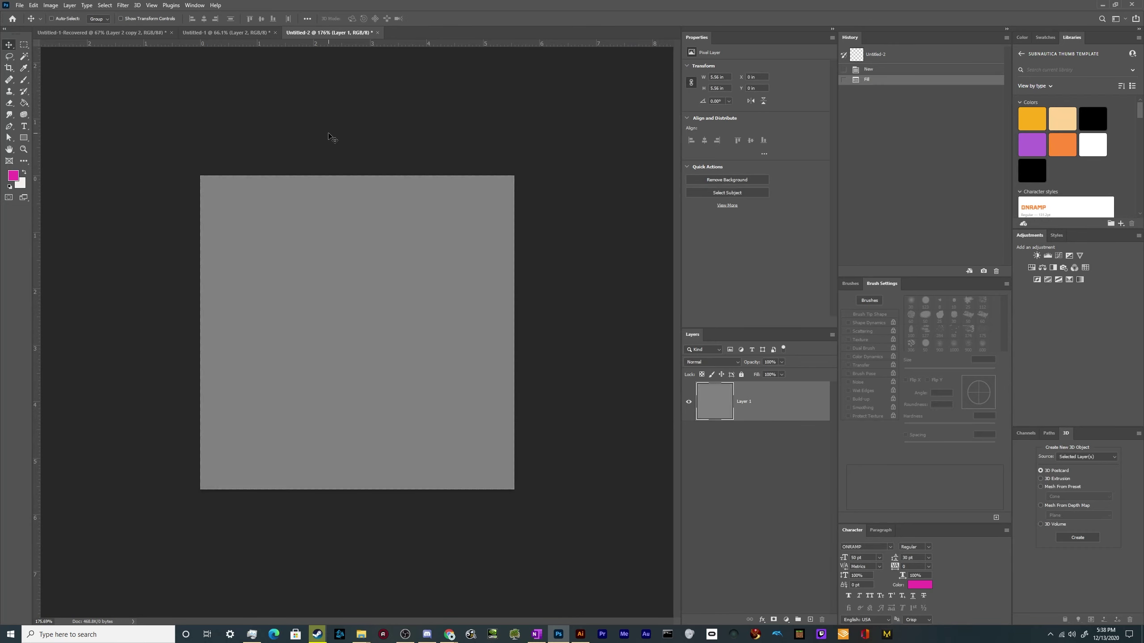
- Apply the Add Noise filter to the grey layer at 10.12% with uniform, monochromatic distribution
click(123, 5)
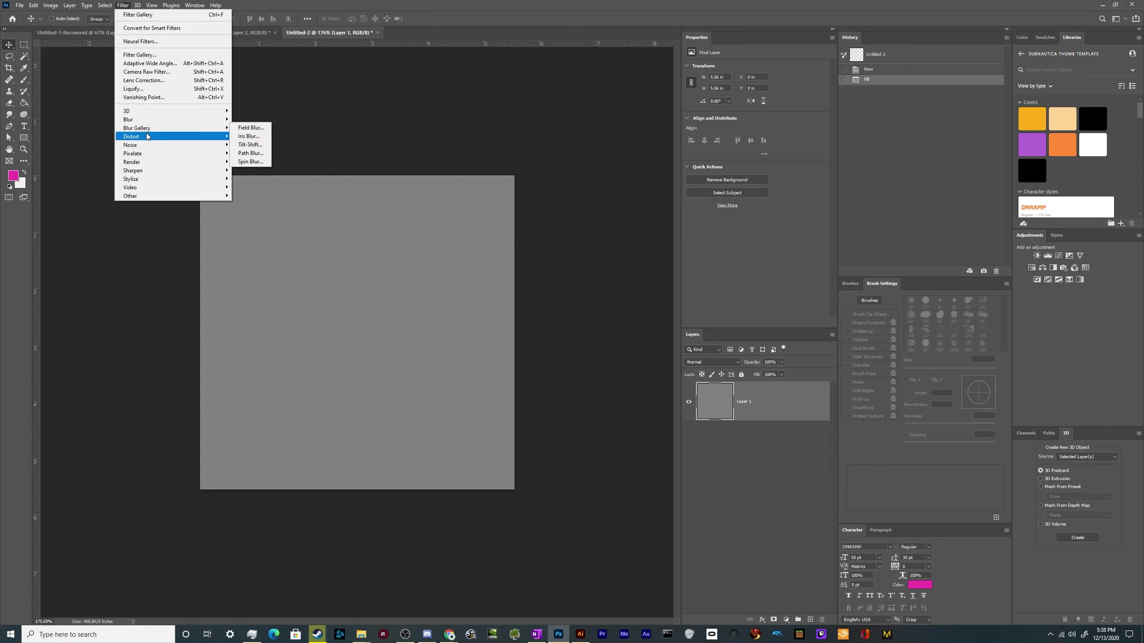
mouse_move(148, 156)
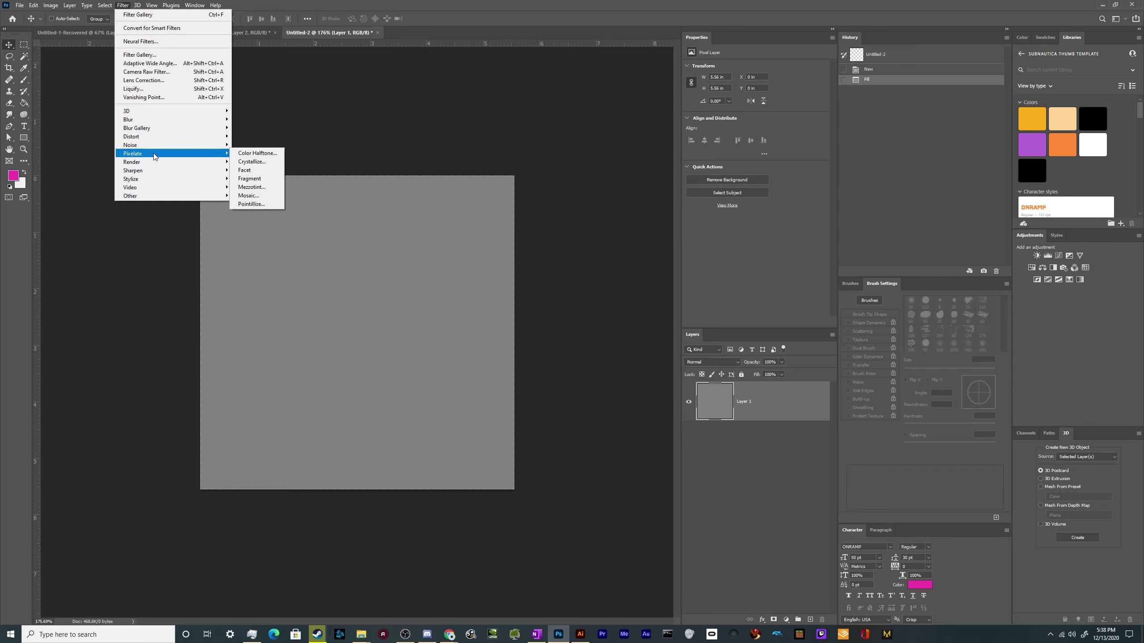
click(258, 145)
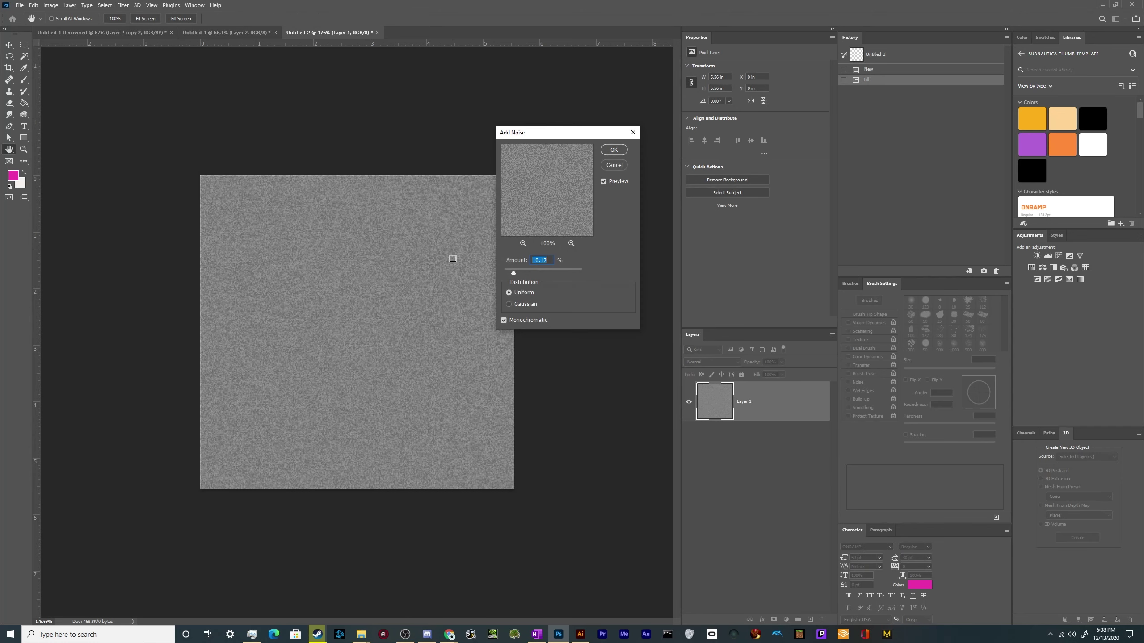
click(608, 150)
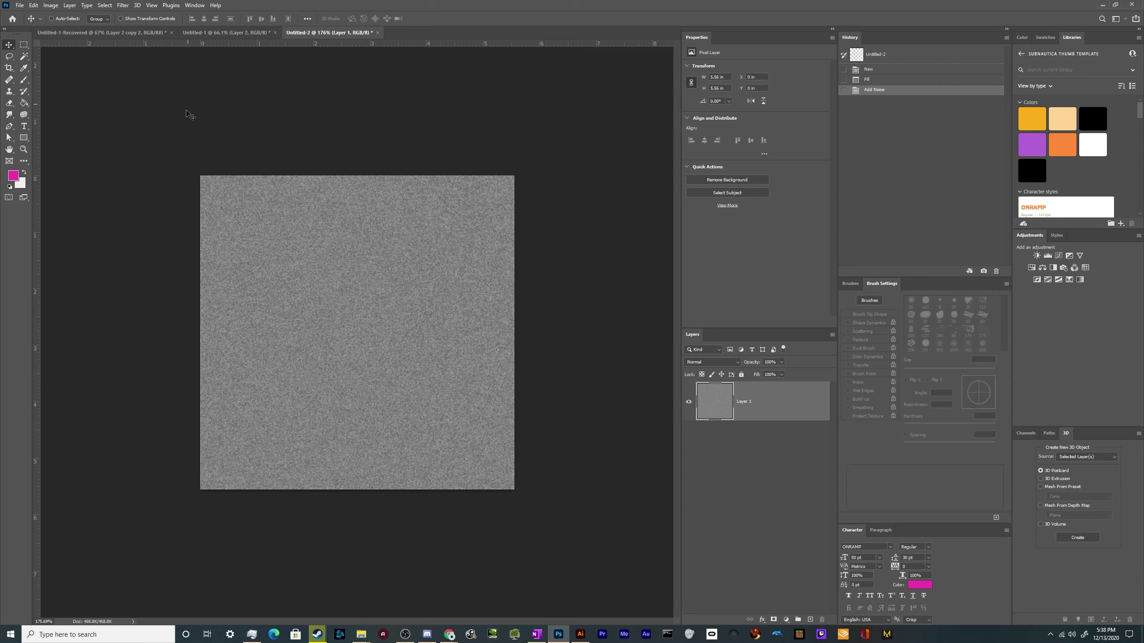
- Open the Filter Gallery on the noisy grey layer and enlarge its preview to 200%
click(122, 5)
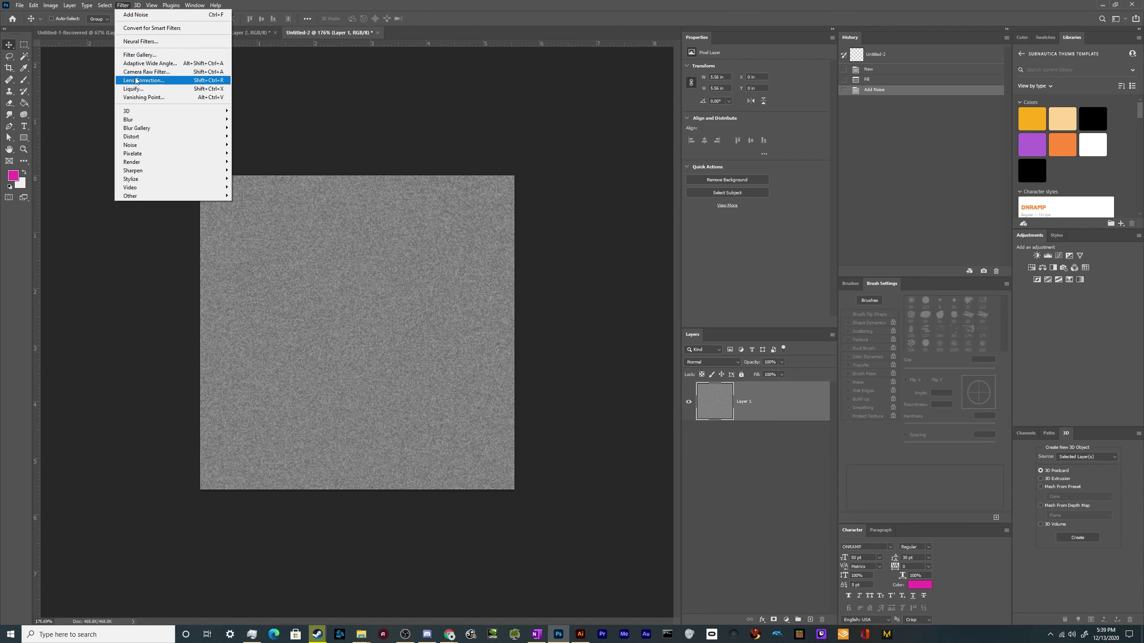
click(143, 54)
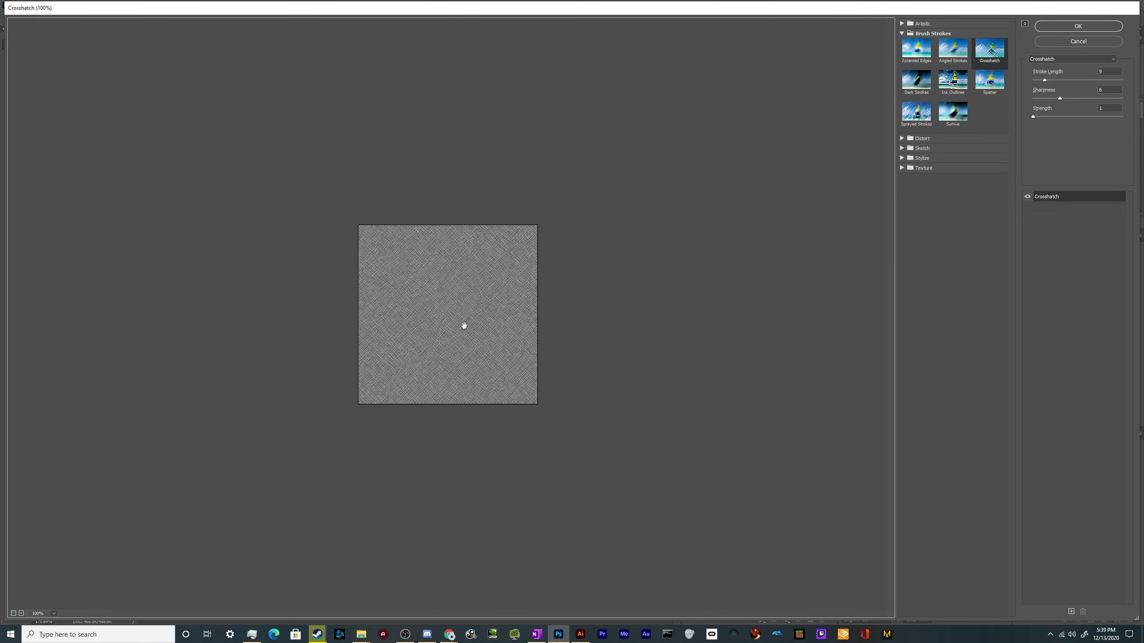
ctrl+click(452, 340)
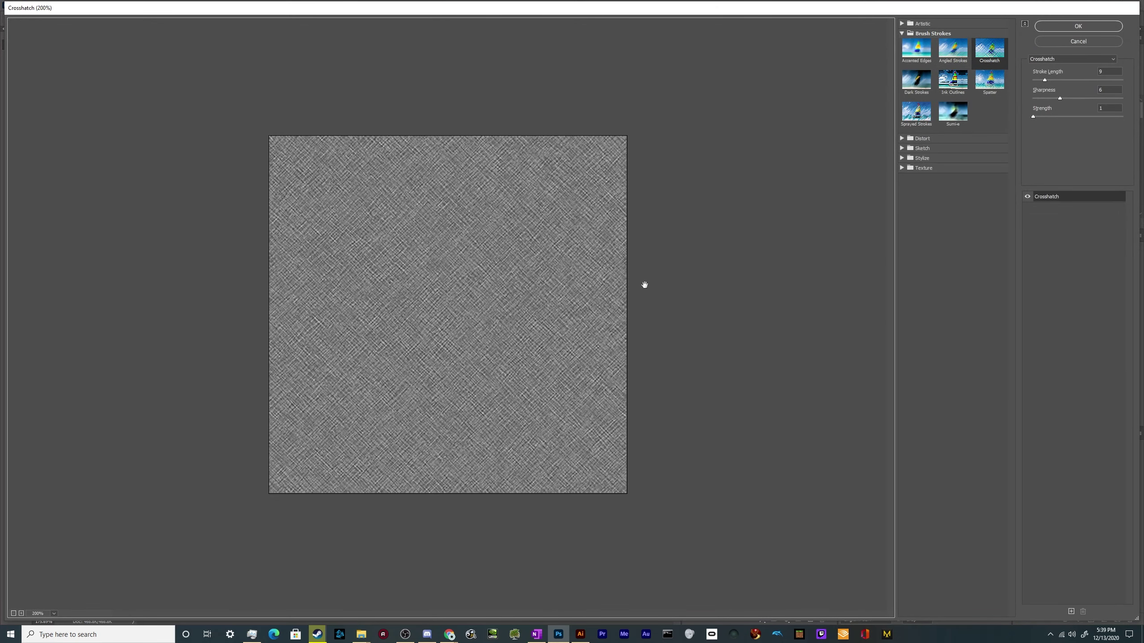
- Preview the Brush Strokes effects on the noise texture, including Accented Edges, Dark Strokes, Ink Outlines, Spatter, Sumi-e and Sprayed Strokes
click(960, 54)
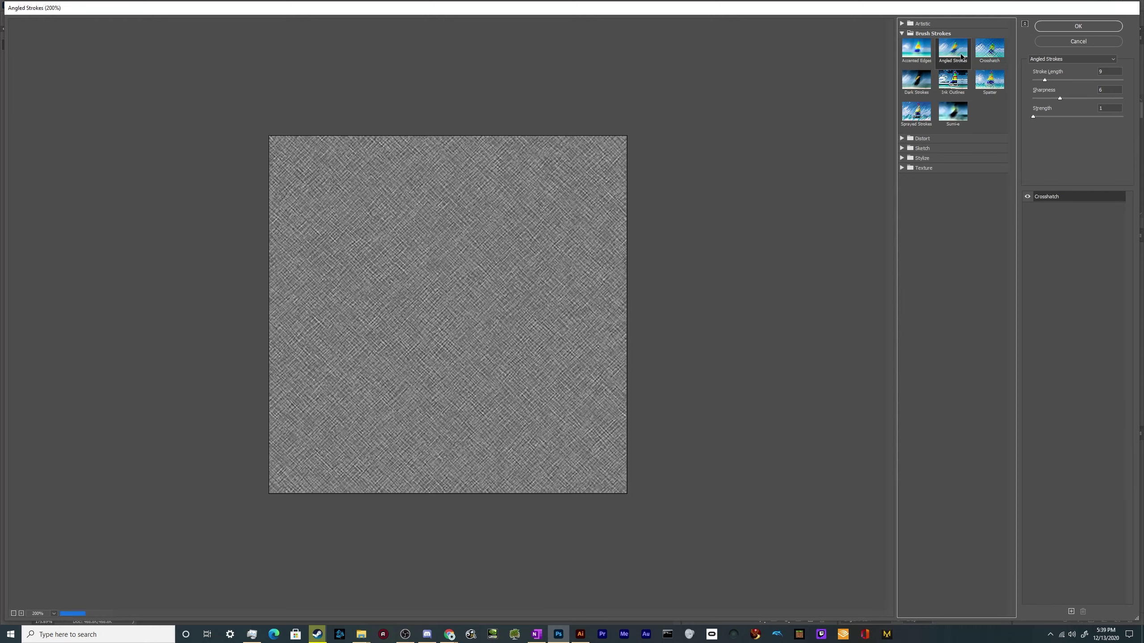
click(922, 68)
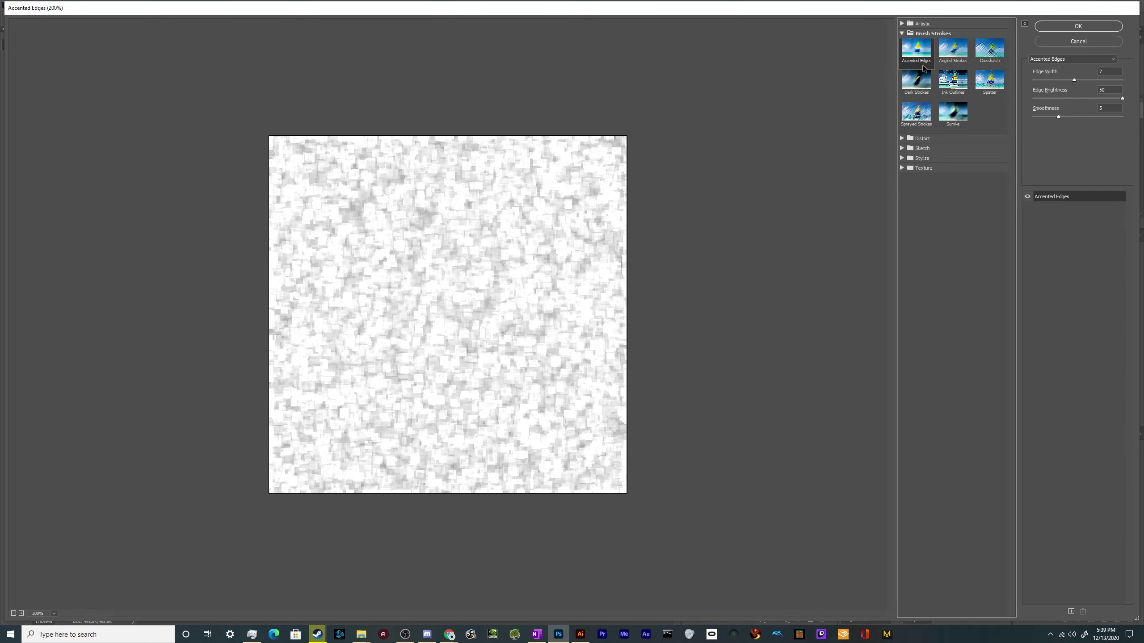
click(919, 95)
click(963, 92)
click(983, 88)
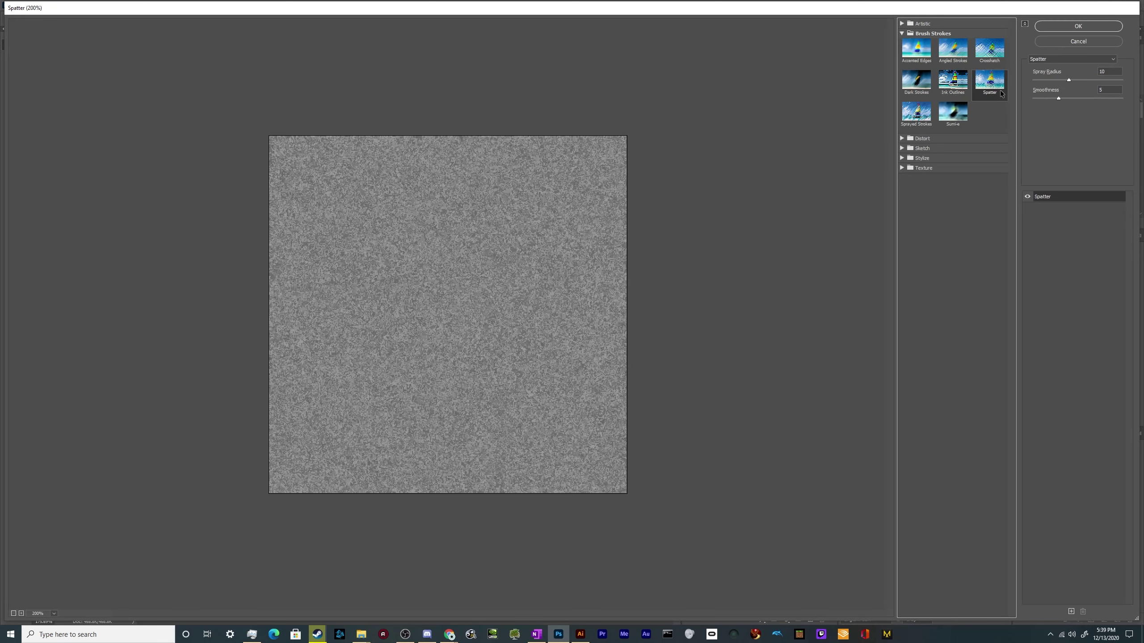
click(950, 115)
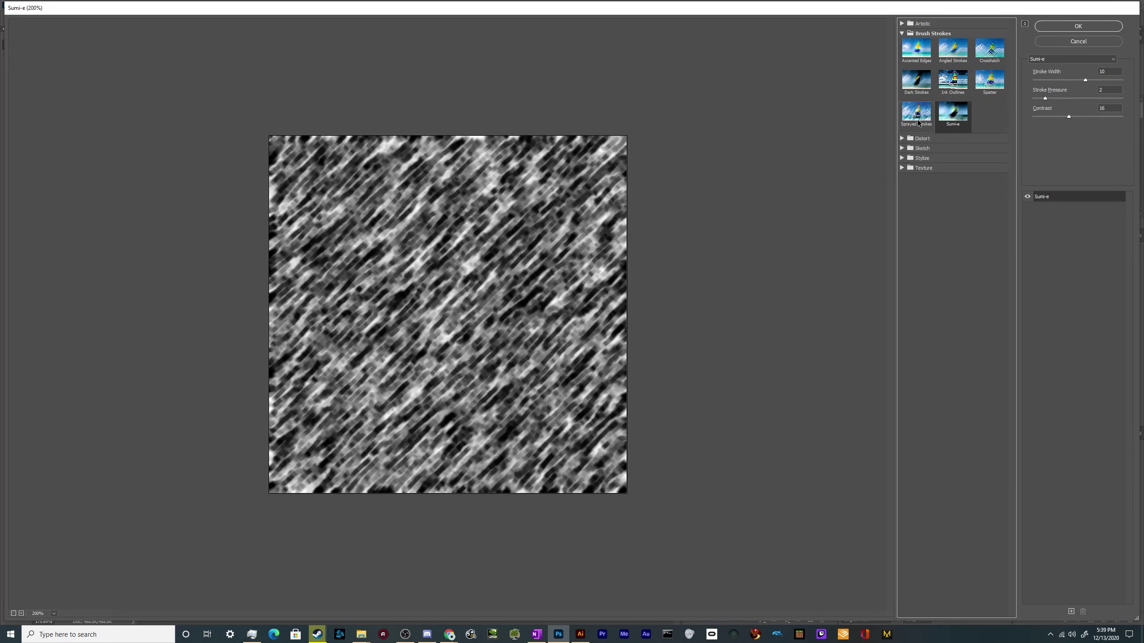
click(918, 116)
- Preview the Distort effects Diffuse Glow, Glass and Ocean Ripple and the Sketch effect Chalk & Charcoal on the noise texture
click(910, 139)
click(905, 155)
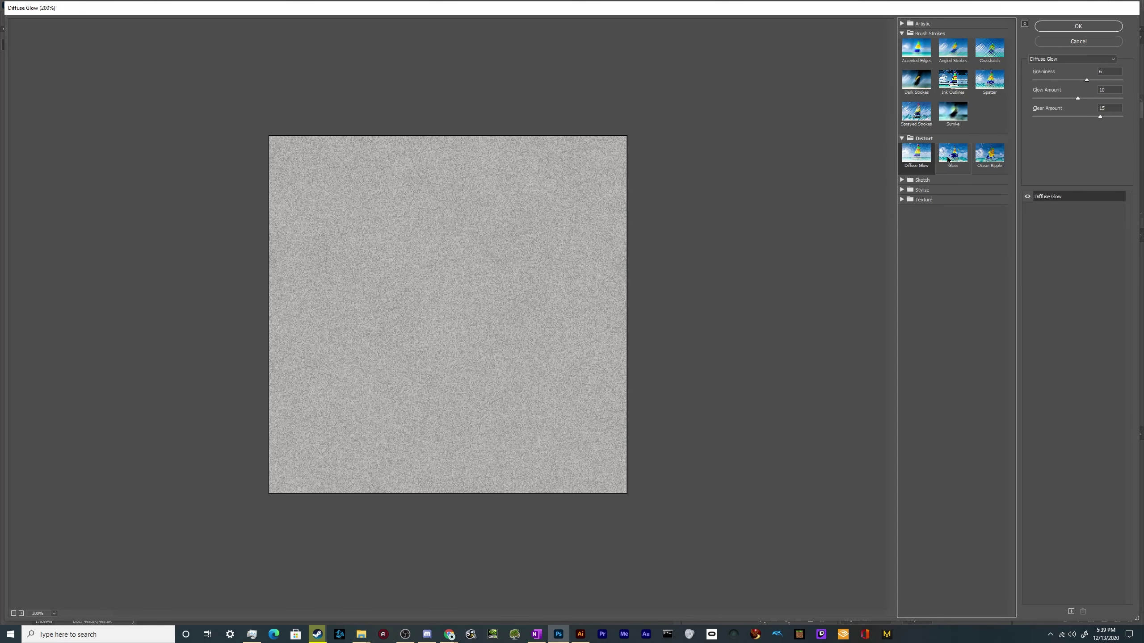
click(952, 156)
click(976, 162)
click(950, 180)
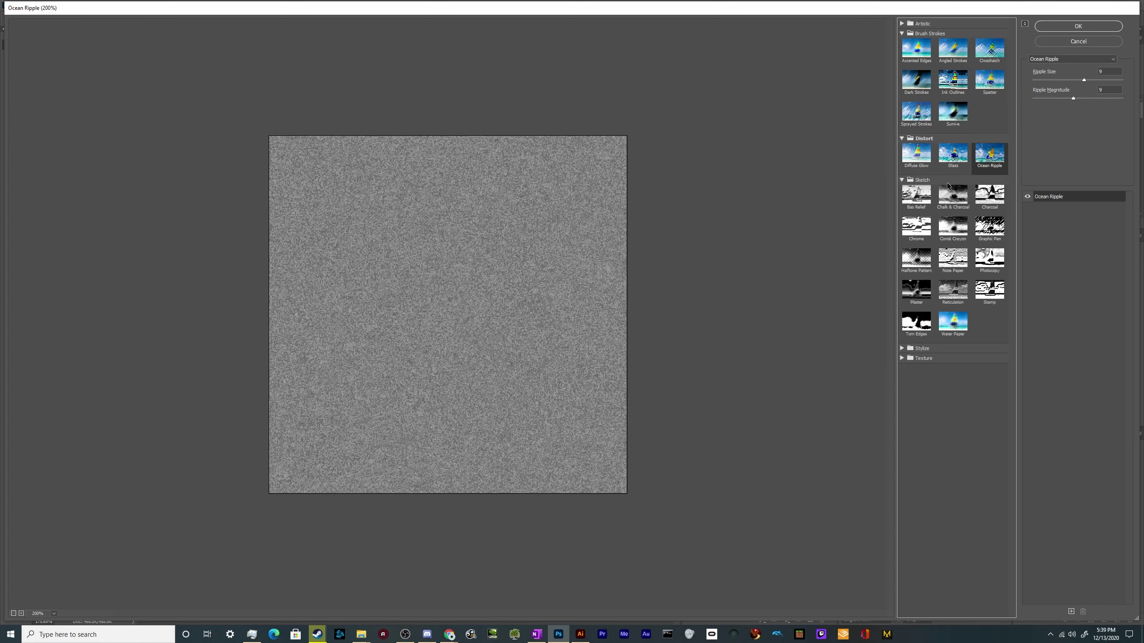
click(952, 195)
- Compare Accented Edges and Angled Strokes on the noise texture and choose the Crosshatch effect
click(927, 49)
click(951, 54)
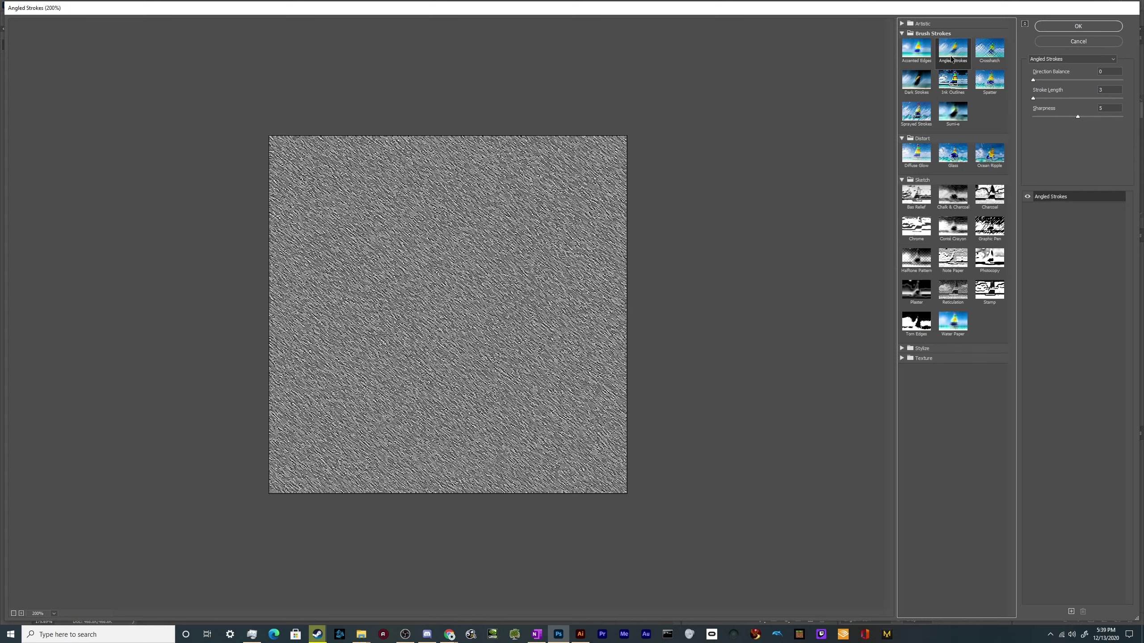
click(974, 58)
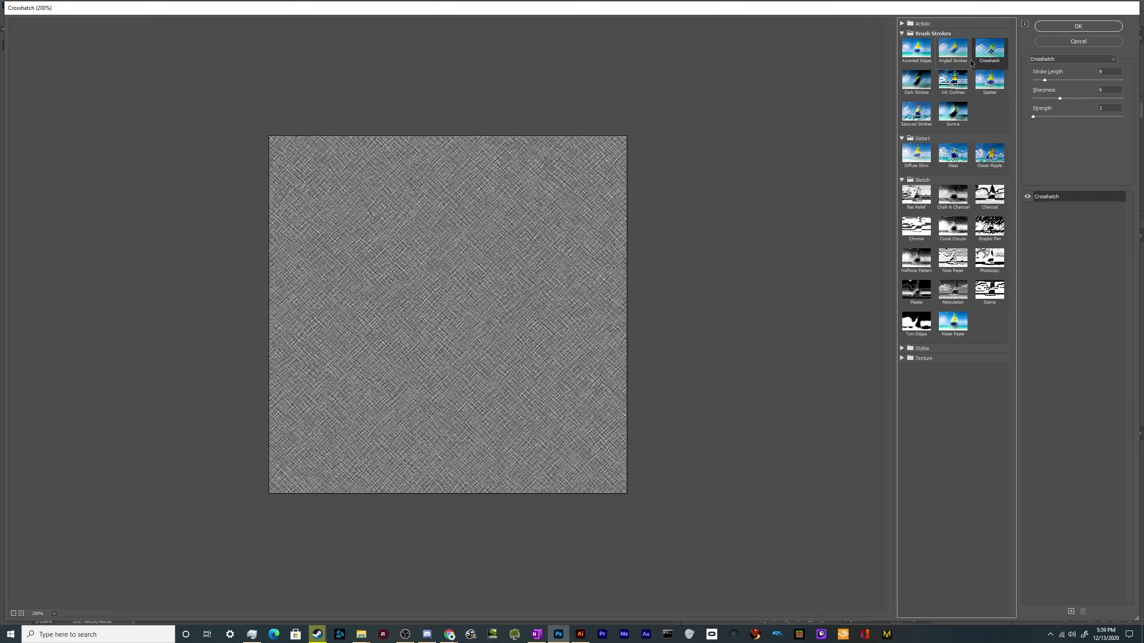
- Compare Spatter with Crosshatch, choose Crosshatch with Stroke Length 15 and a lower Sharpness, and apply it to the grey noise layer
click(987, 80)
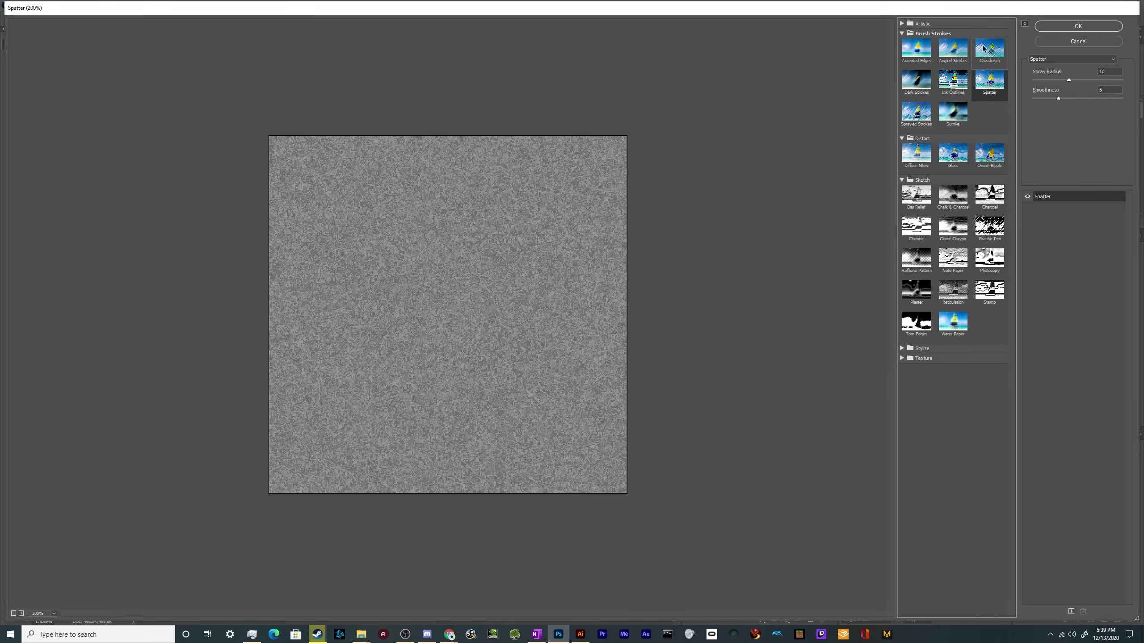
click(982, 62)
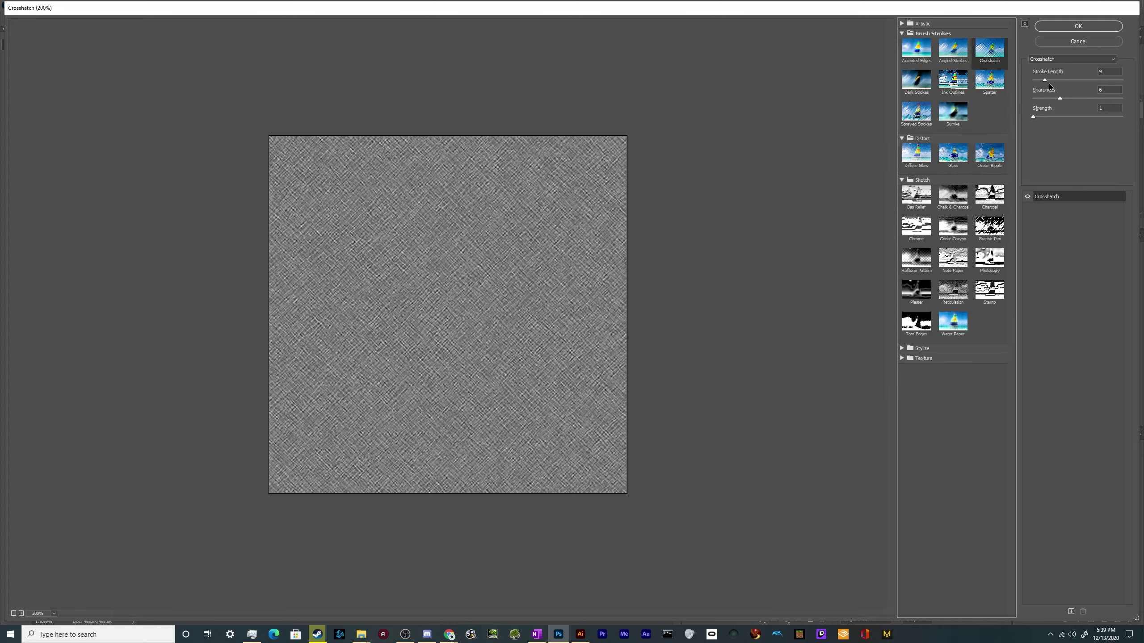
drag(1047, 78, 1056, 79)
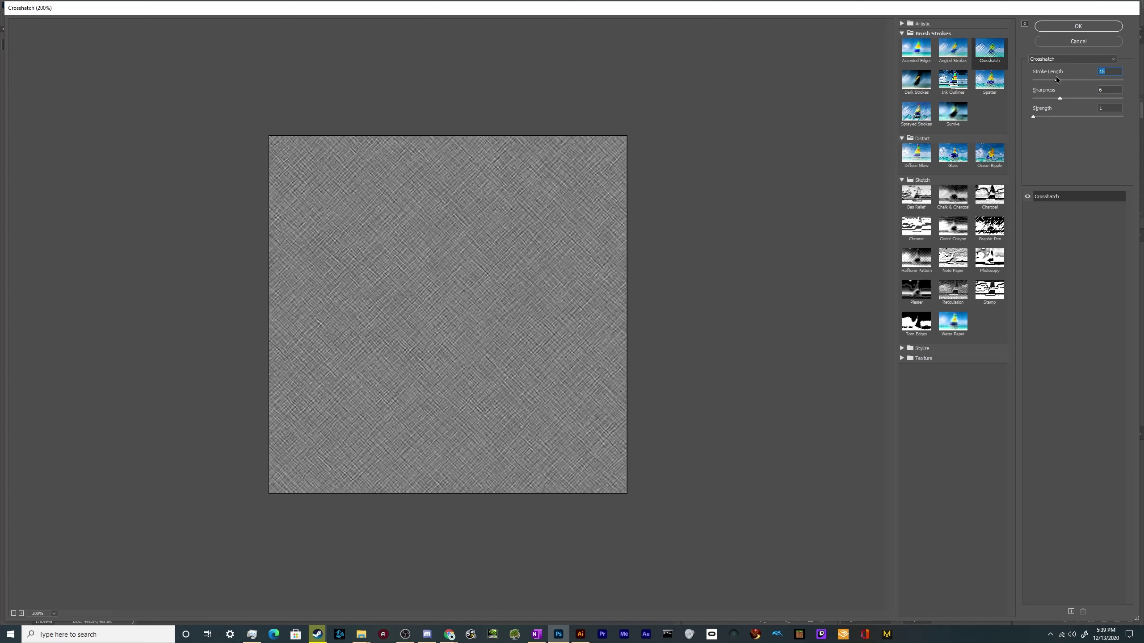
mouse_move(1061, 98)
mouse_down()
mouse_move(1072, 95)
mouse_move(1043, 98)
mouse_up()
mouse_move(1046, 116)
mouse_down()
mouse_move(1117, 113)
mouse_move(1047, 119)
mouse_move(1097, 125)
mouse_move(1032, 132)
mouse_up()
click(1094, 24)
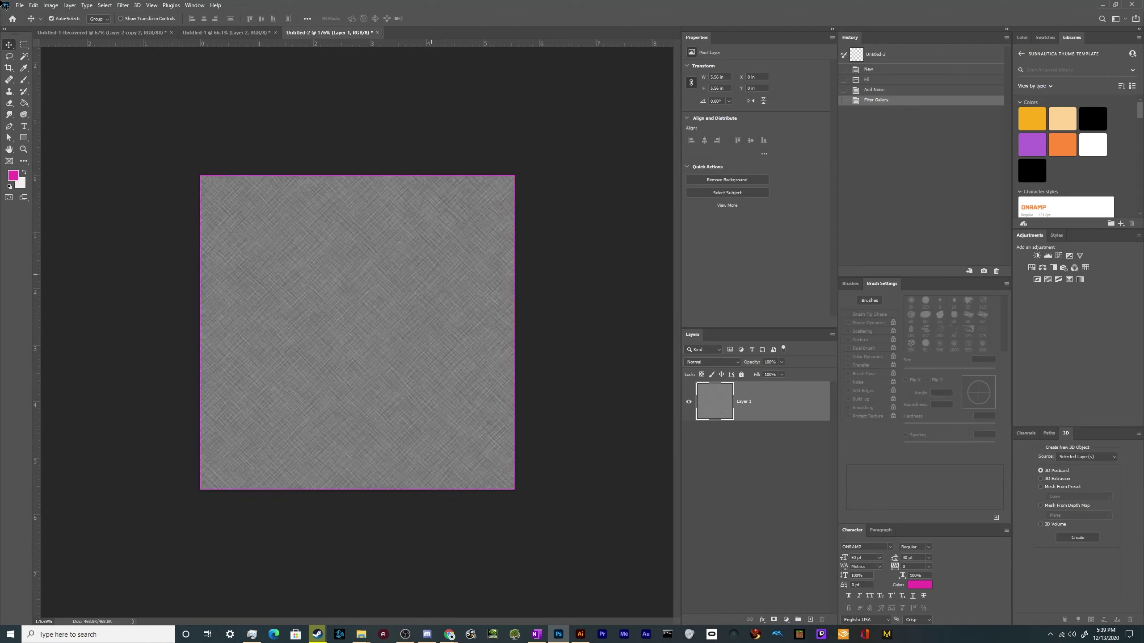
click(33, 5)
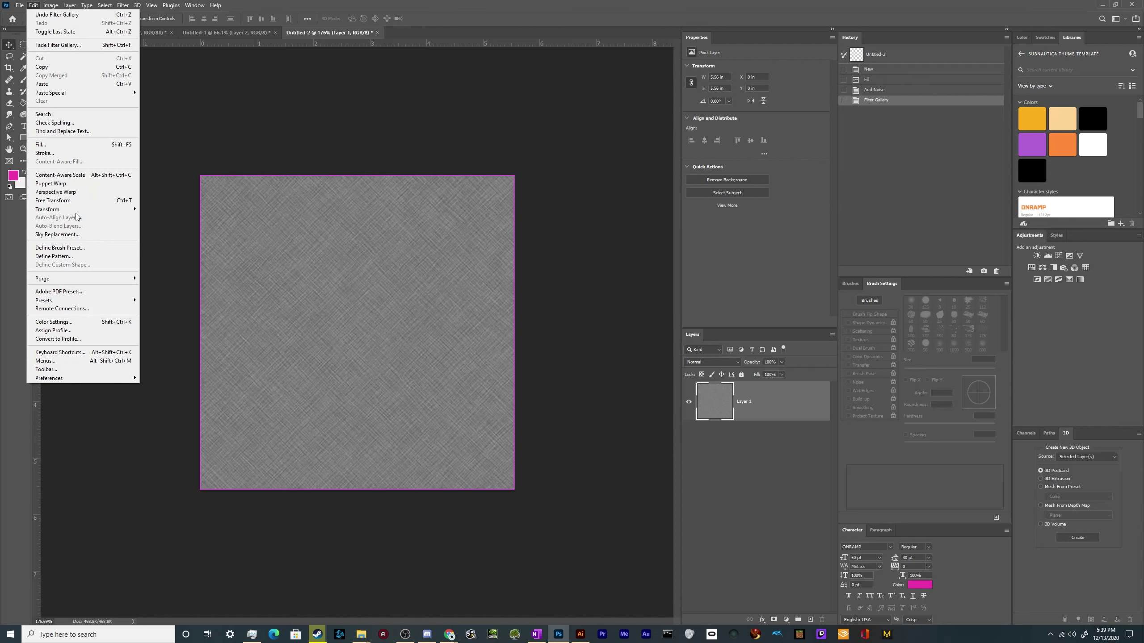
click(82, 257)
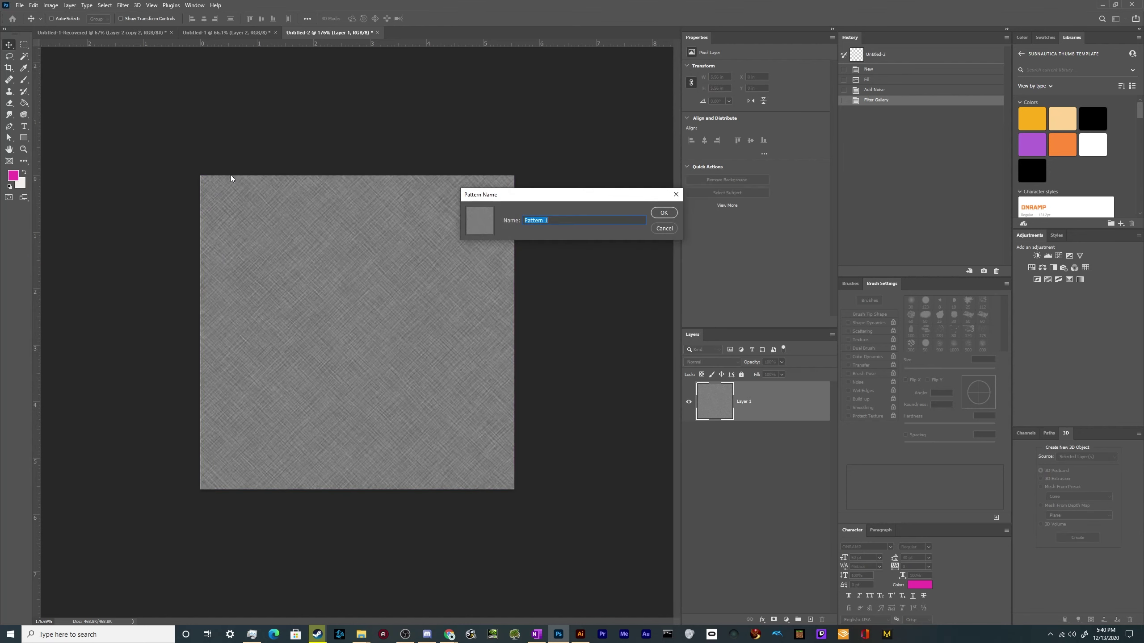
click(669, 231)
- In the Untitled-1 document, add a Pattern Overlay to Layer 2 copy with the Crosshatch Paper pattern at an enlarged scale
click(201, 33)
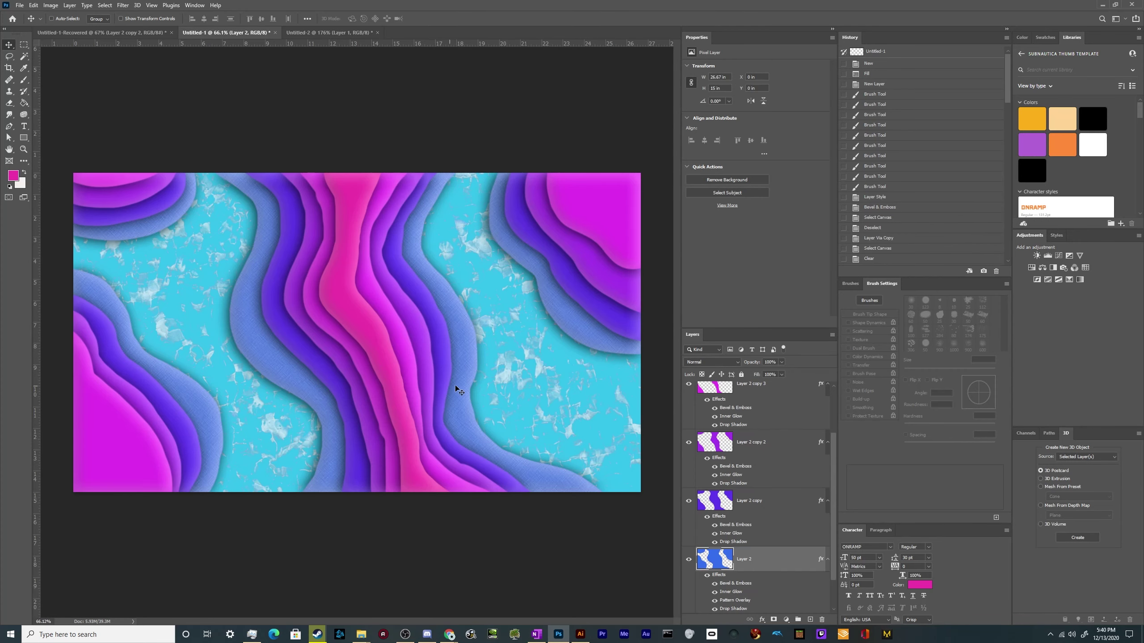
click(786, 505)
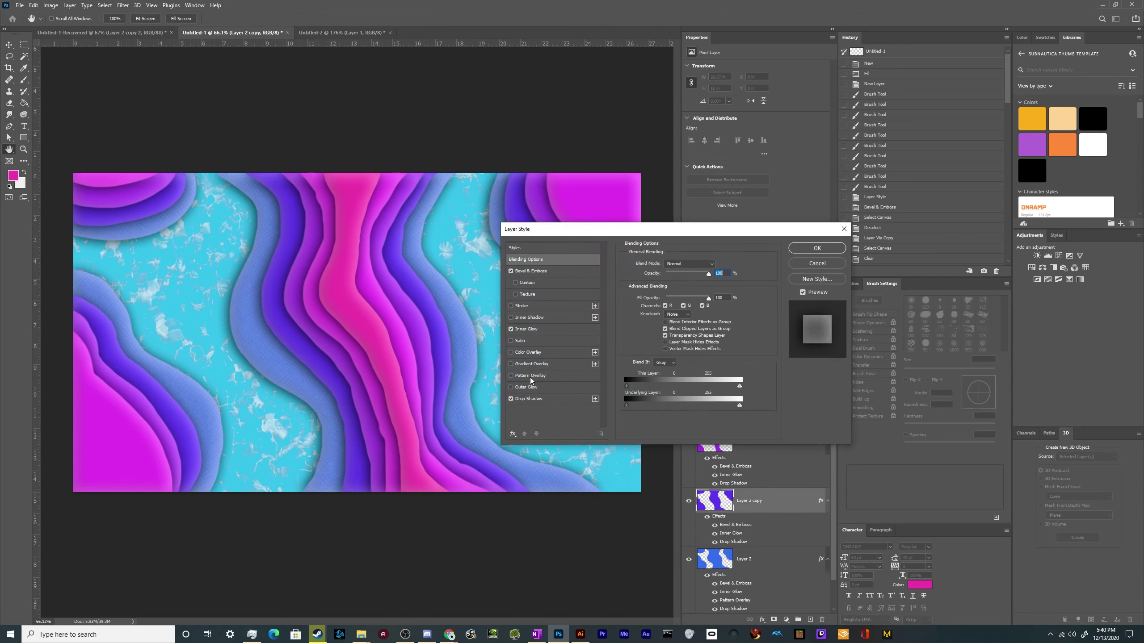
click(547, 375)
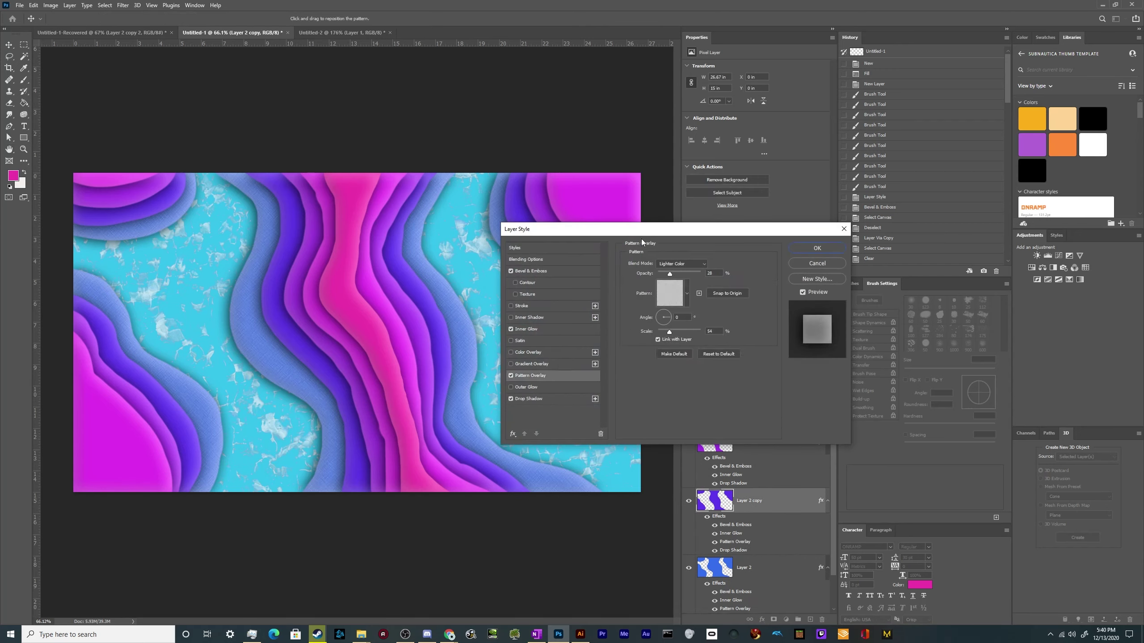
click(676, 302)
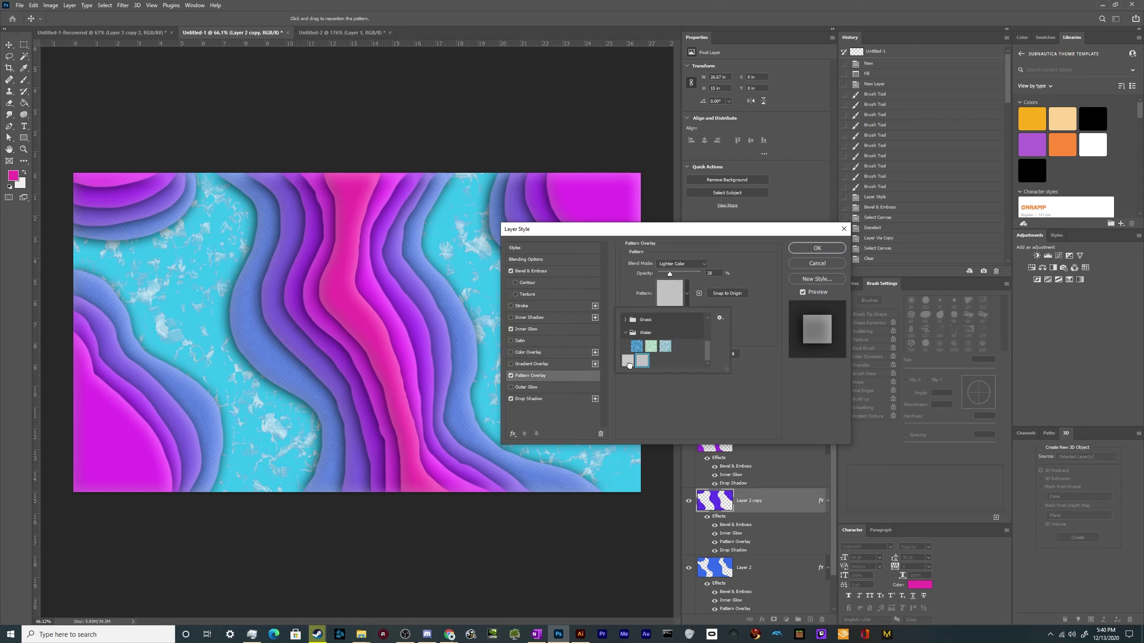
click(628, 361)
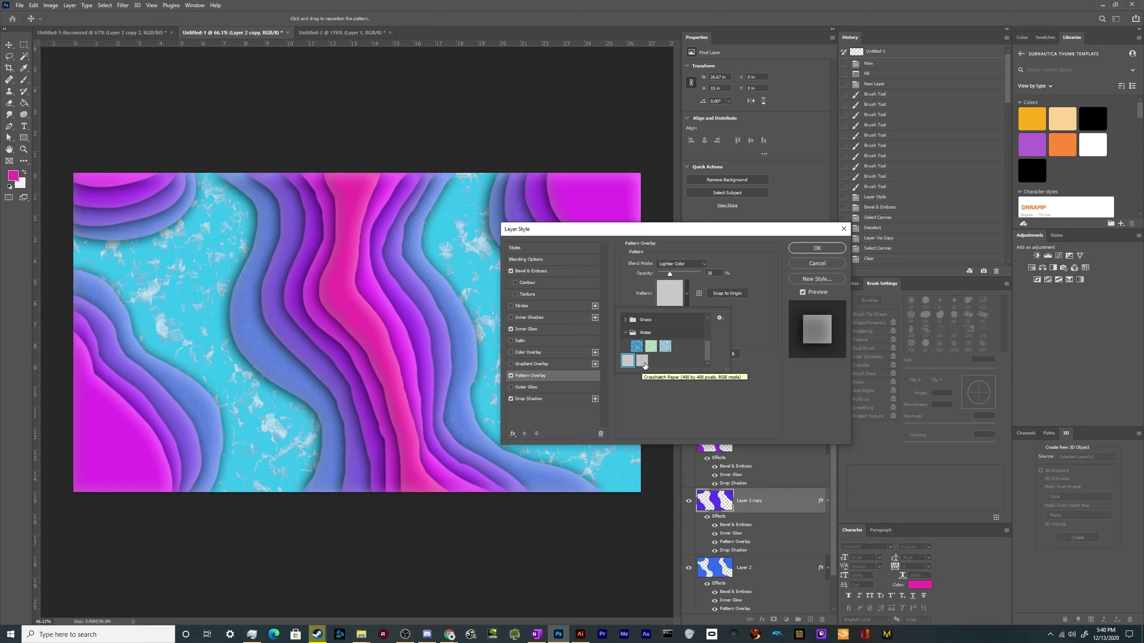
click(641, 360)
click(763, 284)
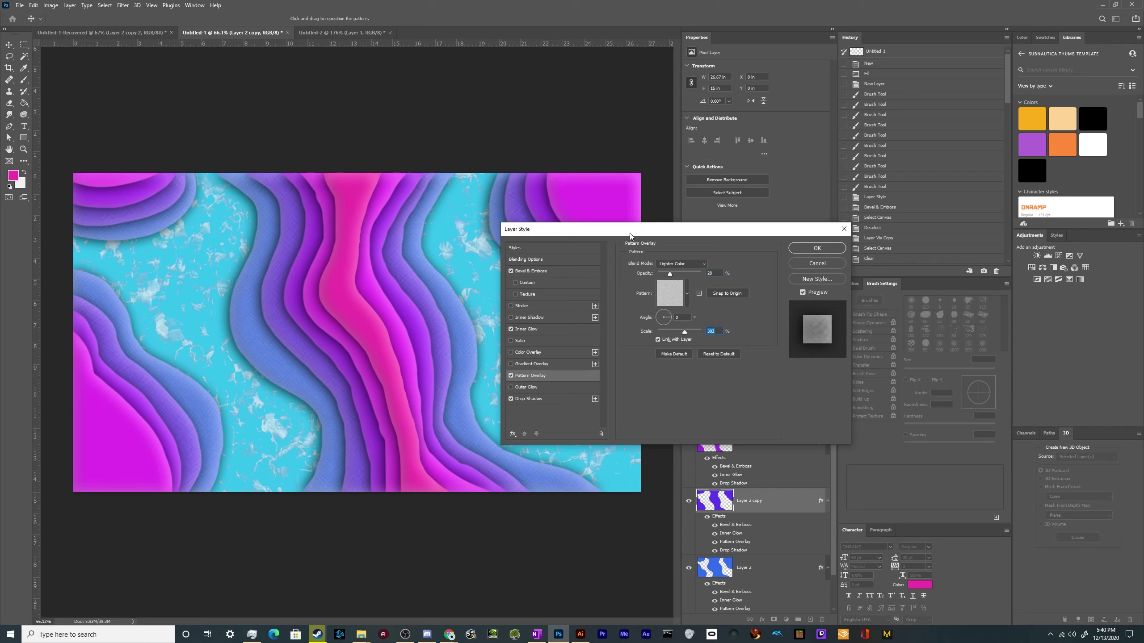
click(831, 247)
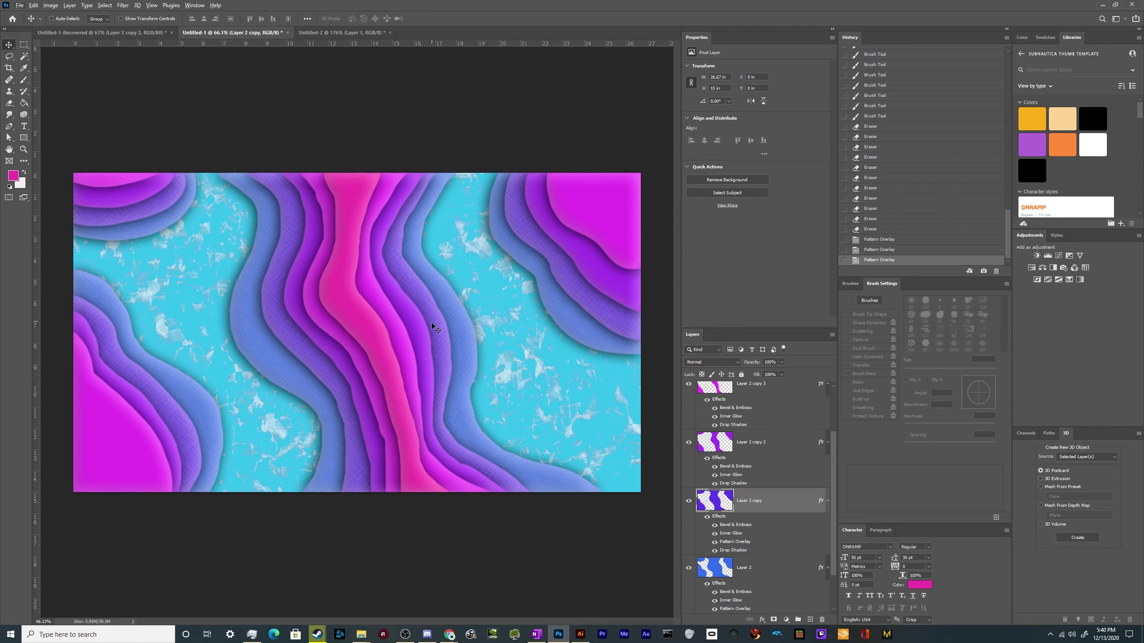
- Set the Pattern Overlay scale on Layer 2 copy to about 168% and tilt the pattern to a negative angle
scroll(431, 322, up, 4)
scroll(440, 315, up, 1)
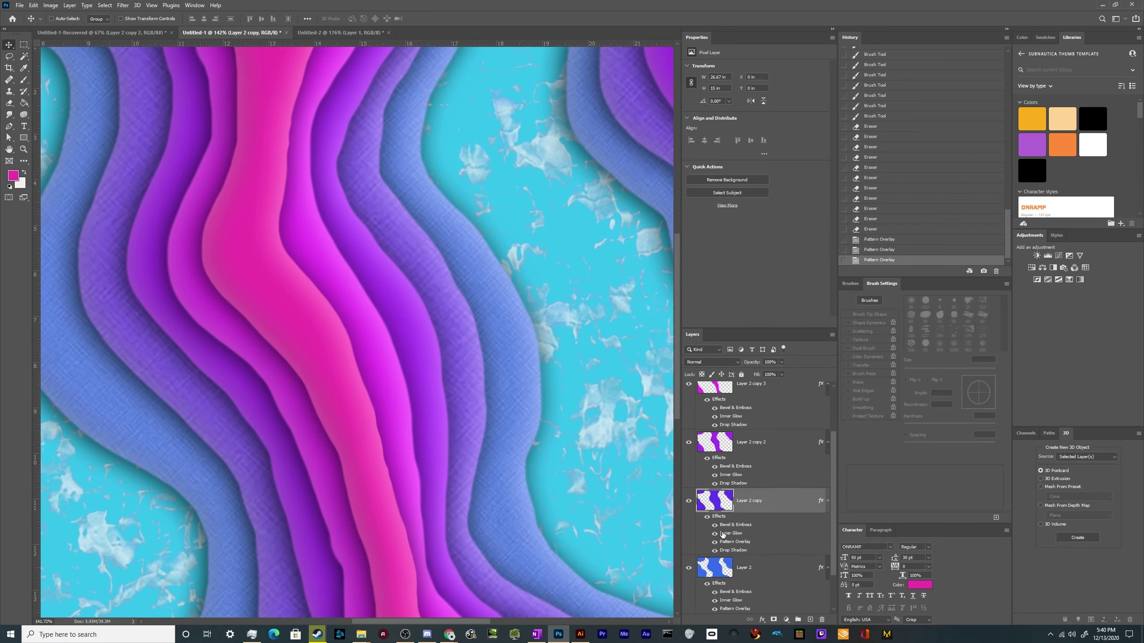
double_click(734, 541)
drag(684, 334, 676, 336)
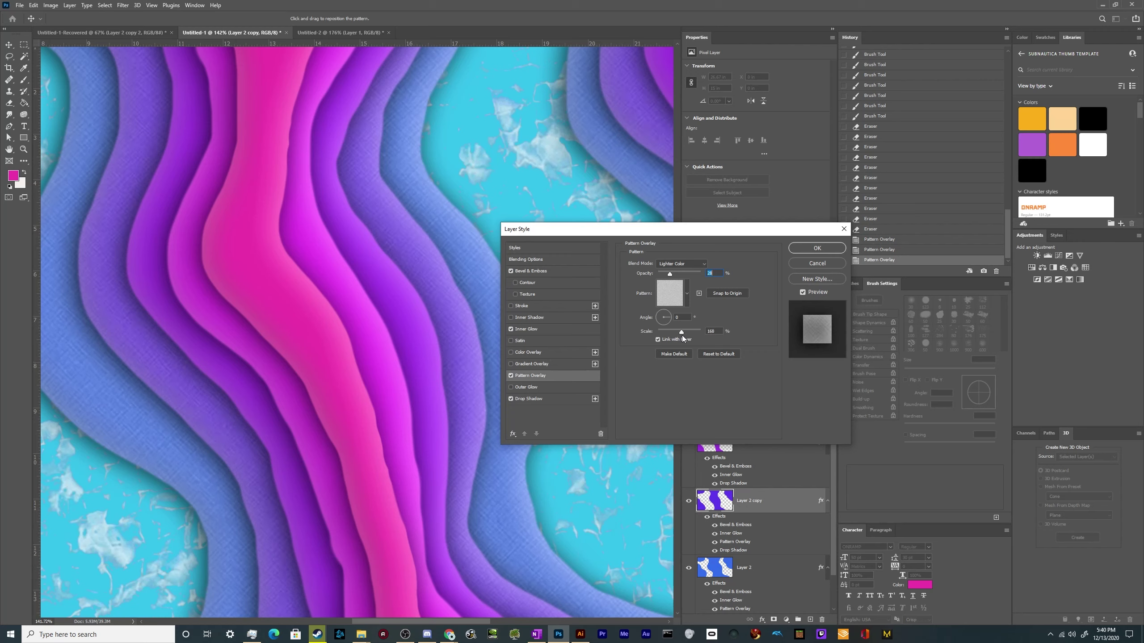
click(682, 335)
click(667, 323)
click(795, 249)
click(778, 480)
key(h)
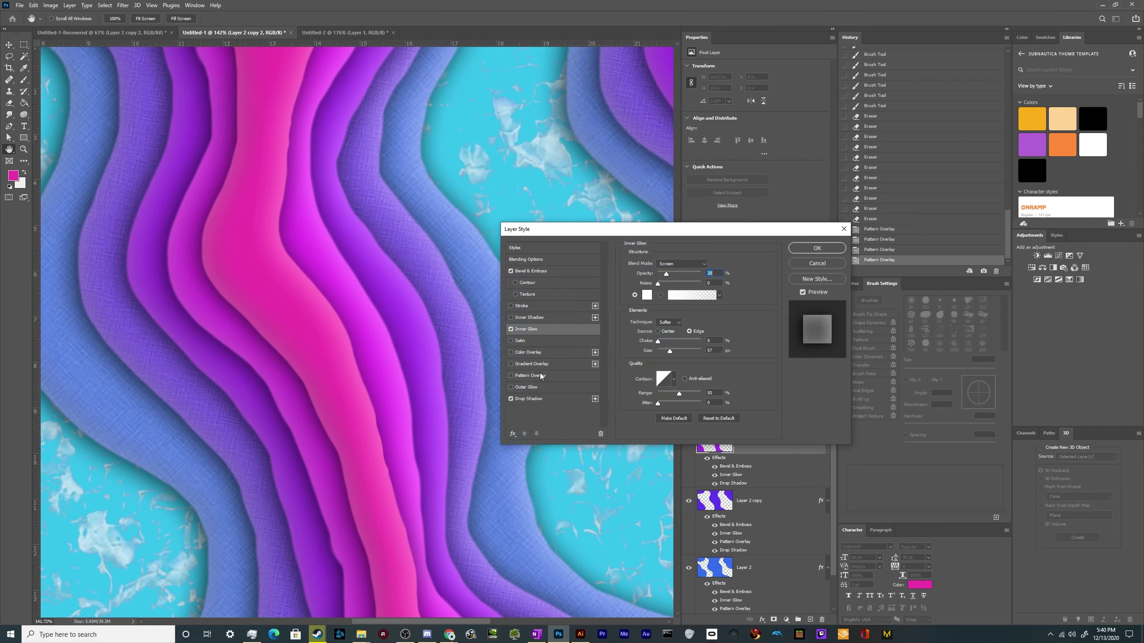
click(819, 264)
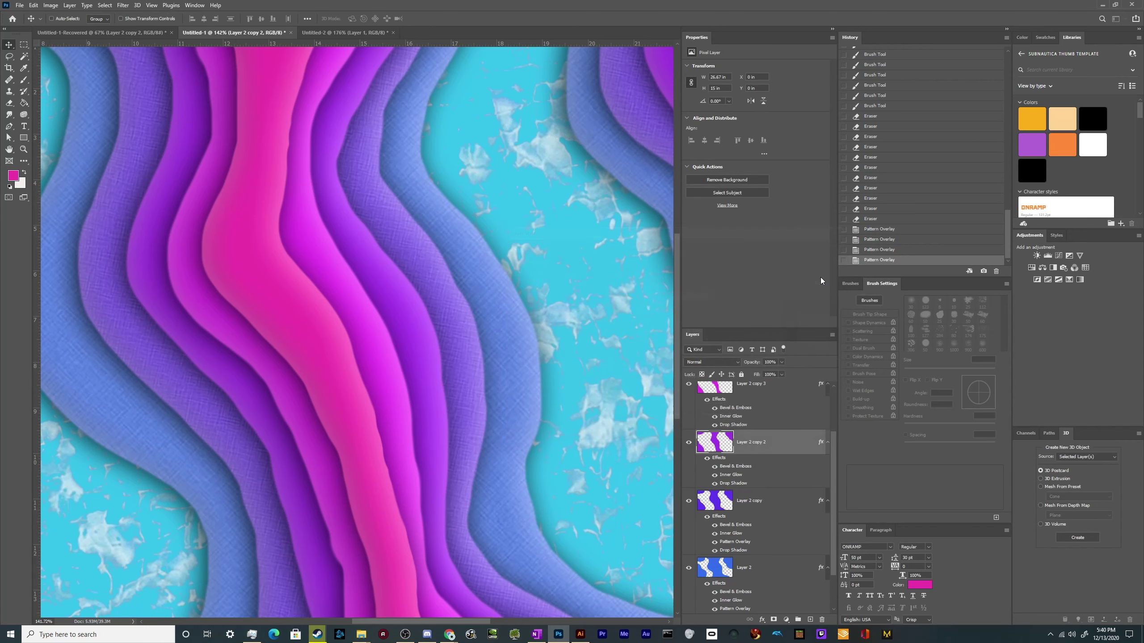
- Copy the layer style of Layer 2 copy and paste it onto Layer 2 copy 2
click(737, 544)
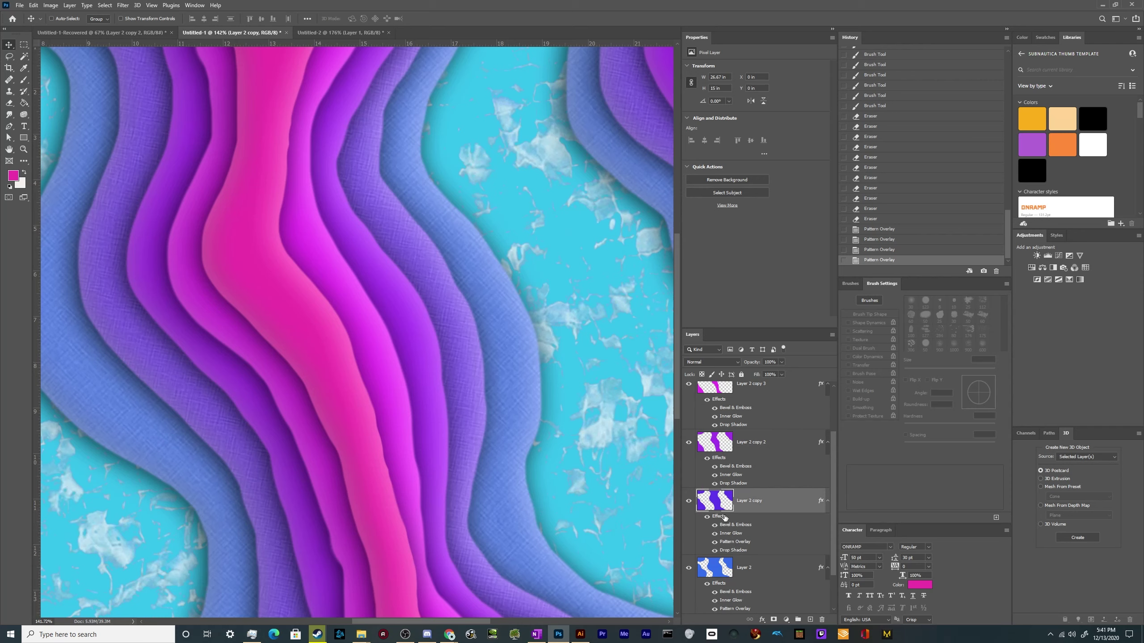
right_click(731, 543)
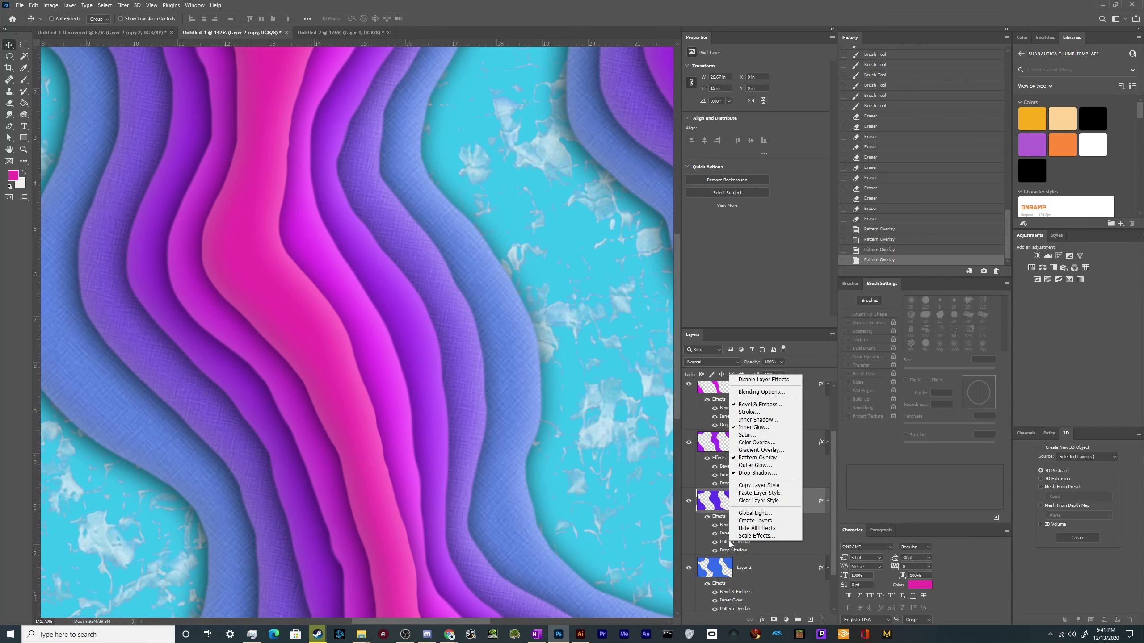
click(774, 485)
click(776, 460)
right_click(776, 460)
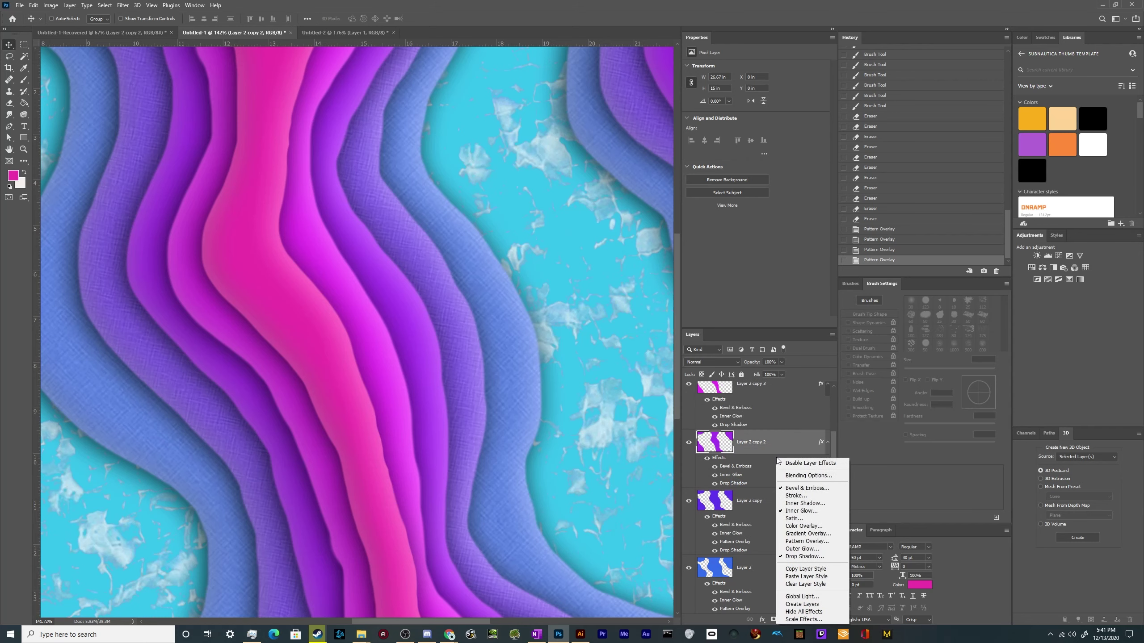
click(804, 576)
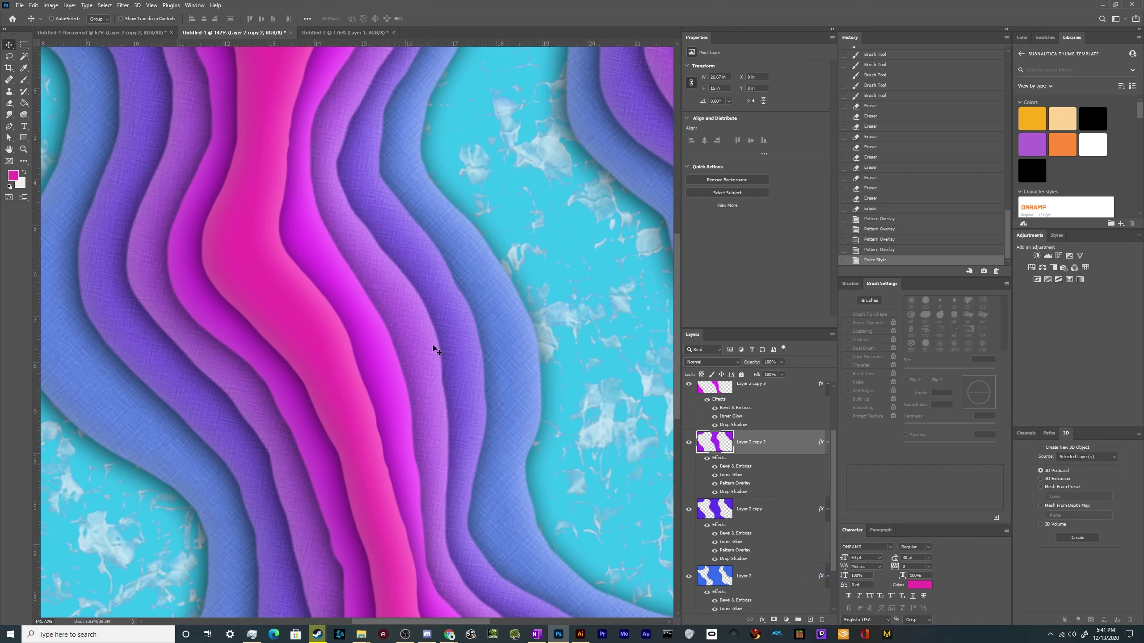
- Rotate the Pattern Overlay on Layer 2 copy 2 to a shallower negative angle
double_click(735, 484)
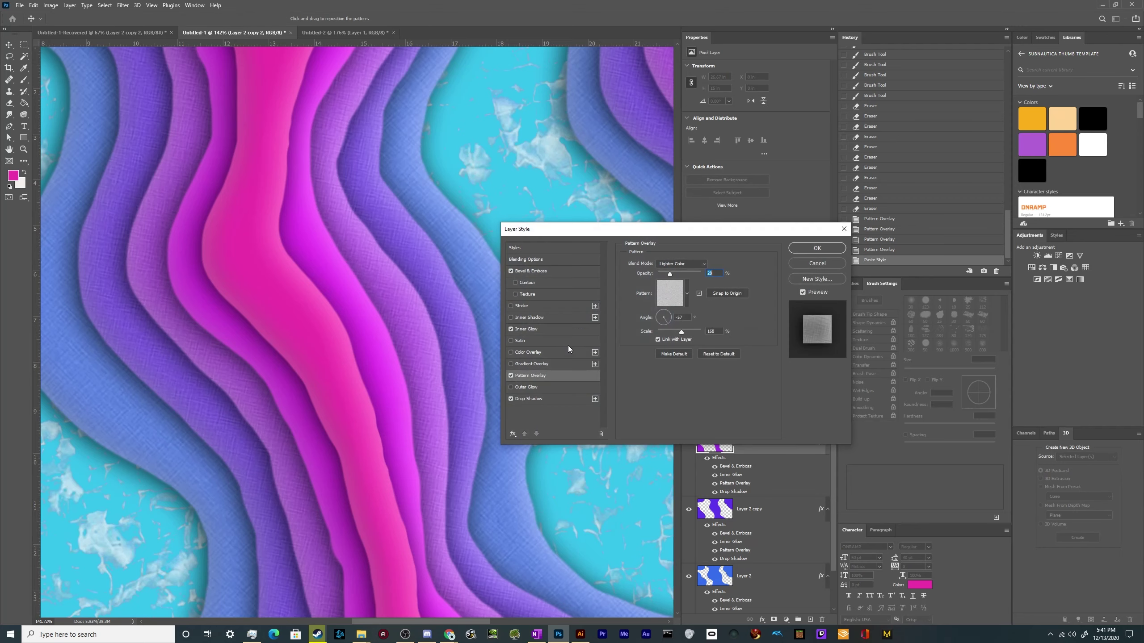
drag(674, 315, 670, 321)
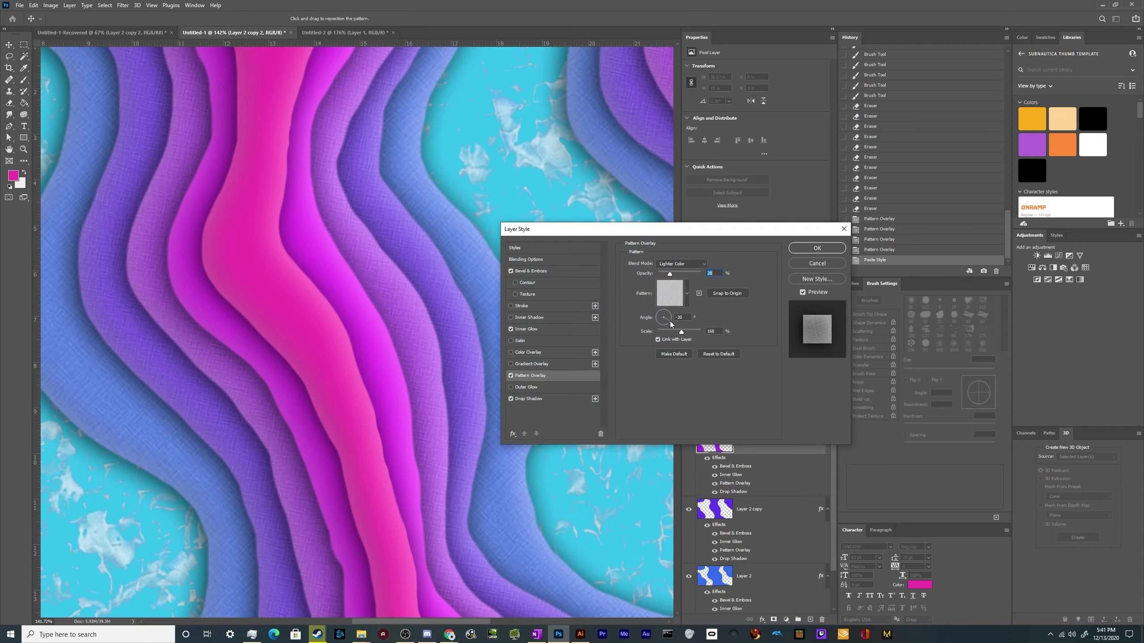
click(804, 254)
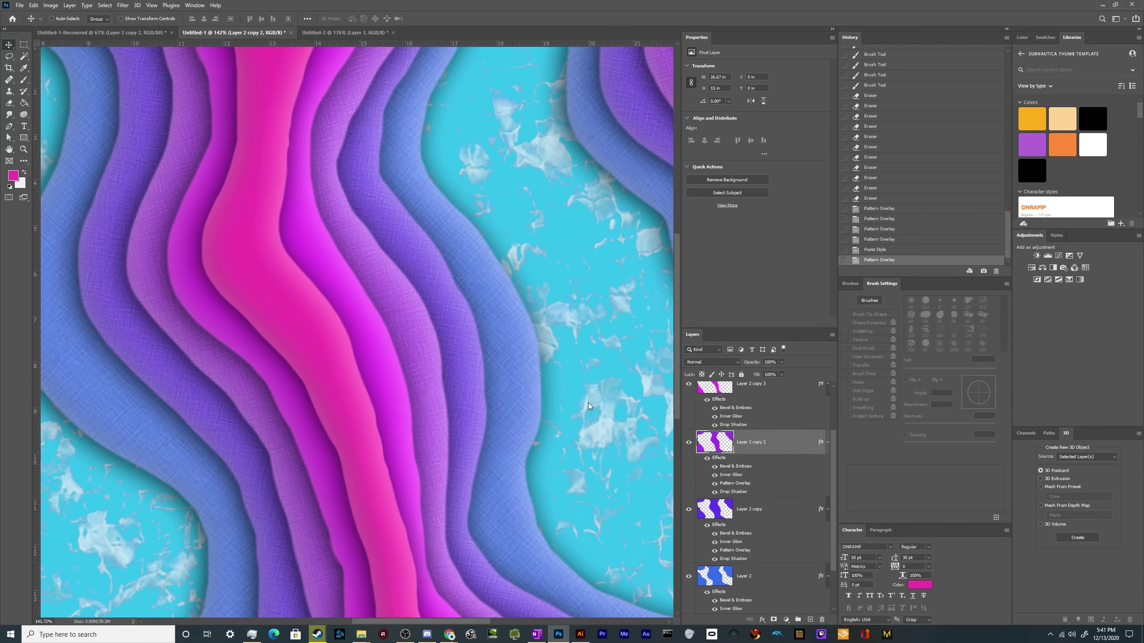
- Paste the copied layer style onto Layer 2 copy 3 and Layer 2 copy 4
scroll(760, 446, up, 1)
click(779, 465)
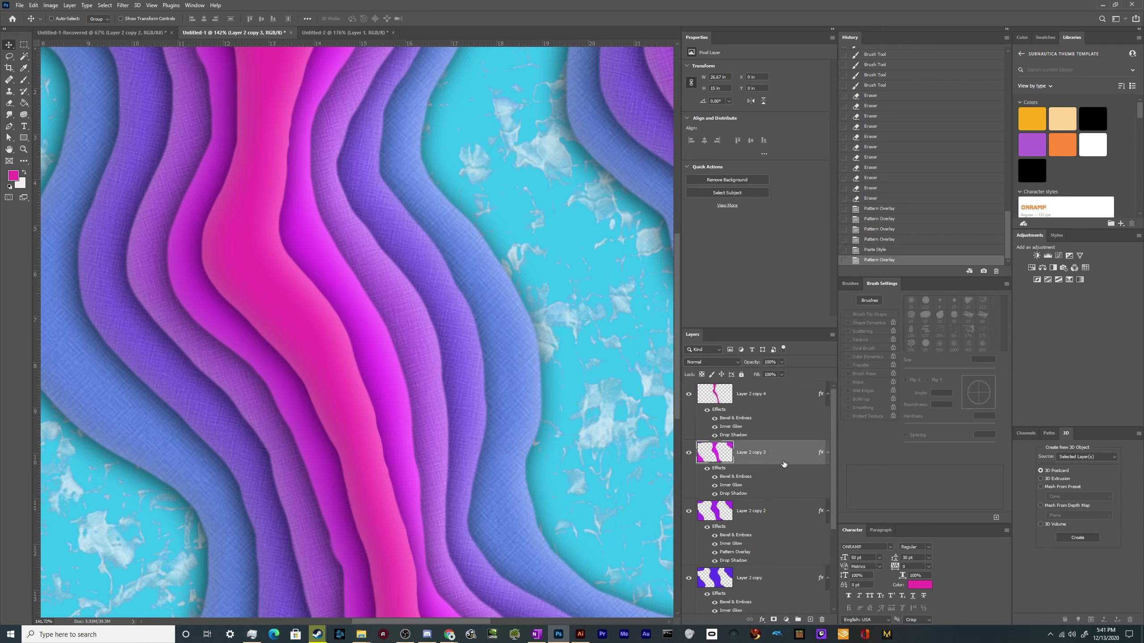
right_click(783, 464)
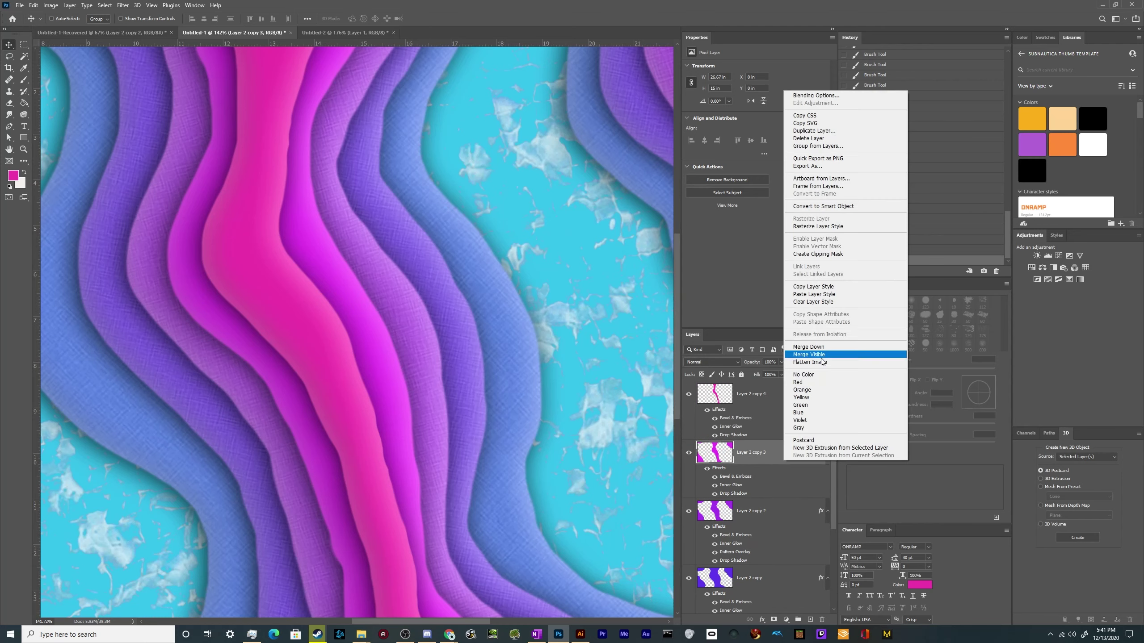
click(824, 295)
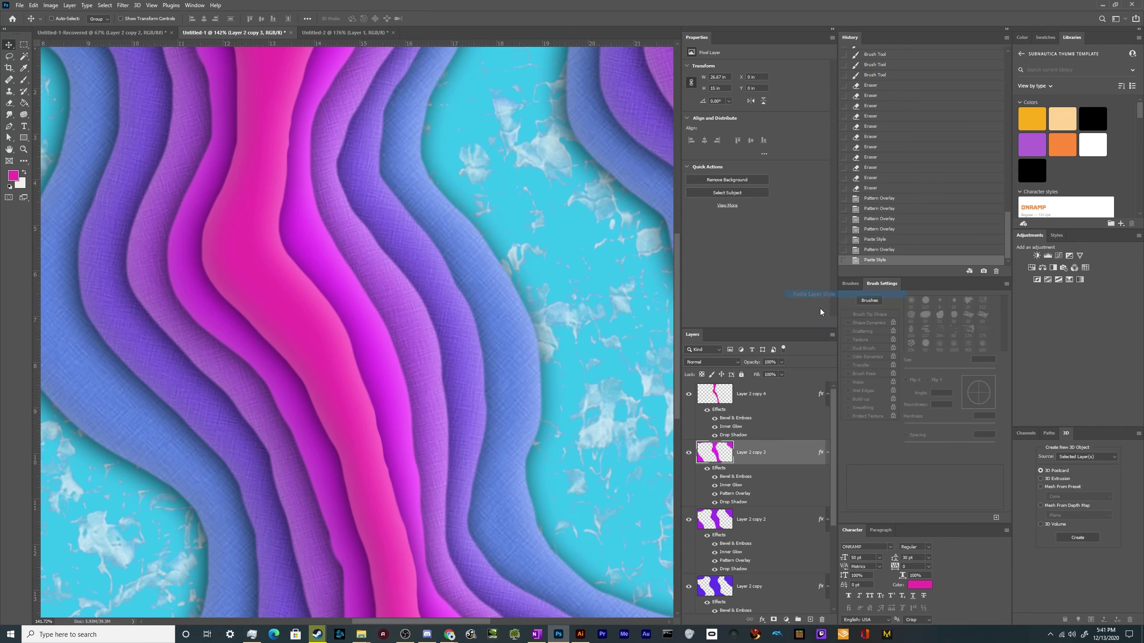
click(779, 395)
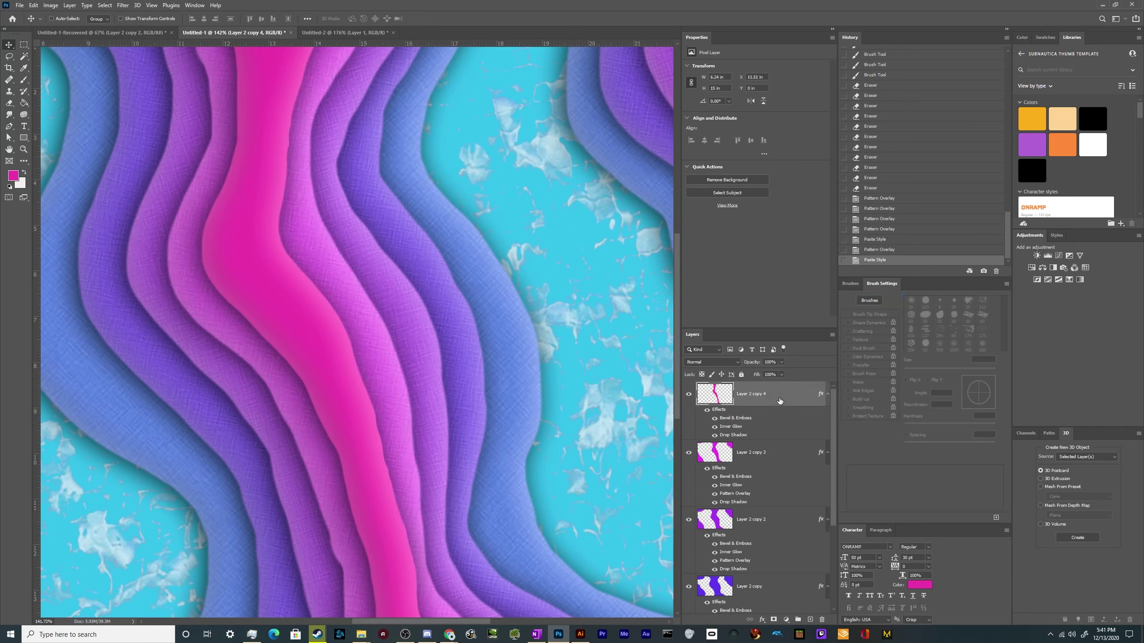
right_click(780, 400)
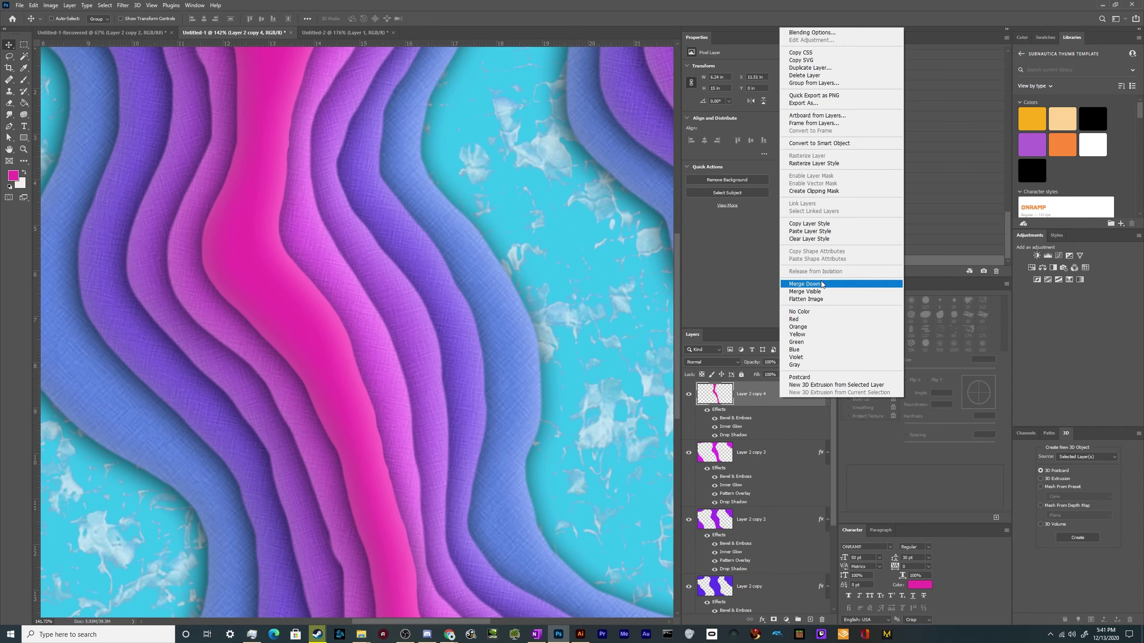
click(815, 231)
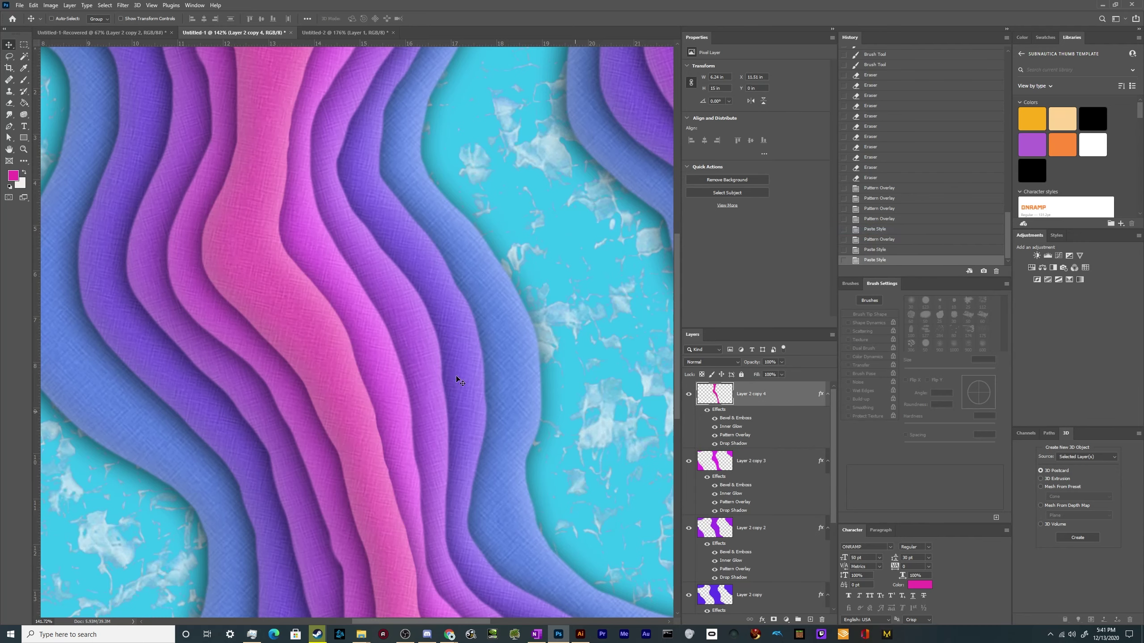
- Examine the crosshatched paper texture across the whole artwork at close and full-canvas views
scroll(408, 341, down, 5)
scroll(407, 342, up, 3)
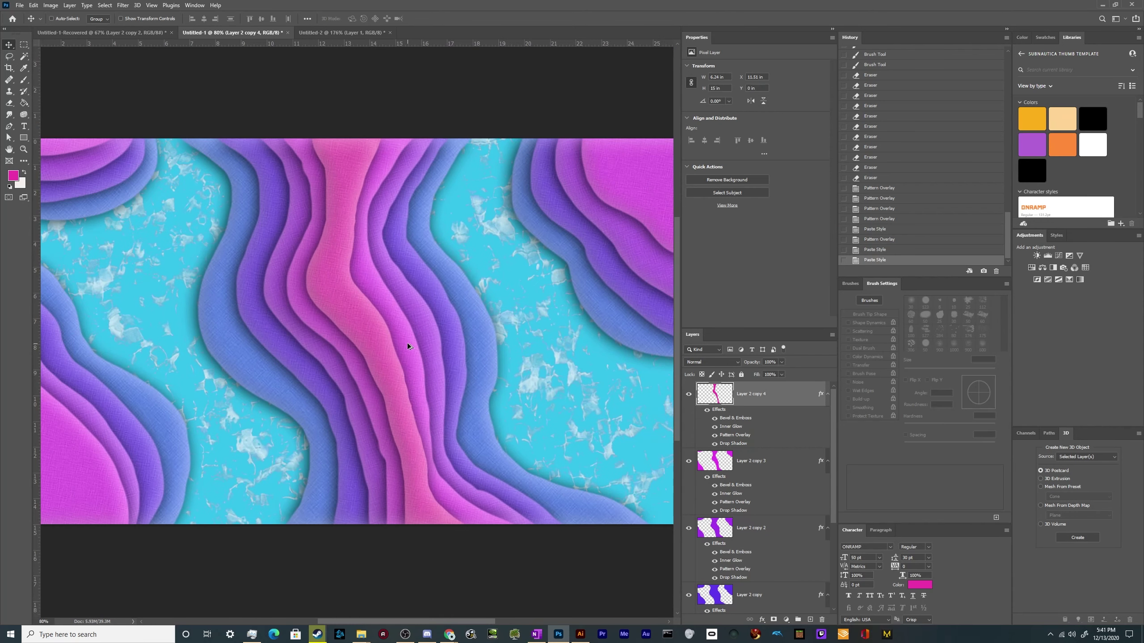
scroll(441, 372, up, 1)
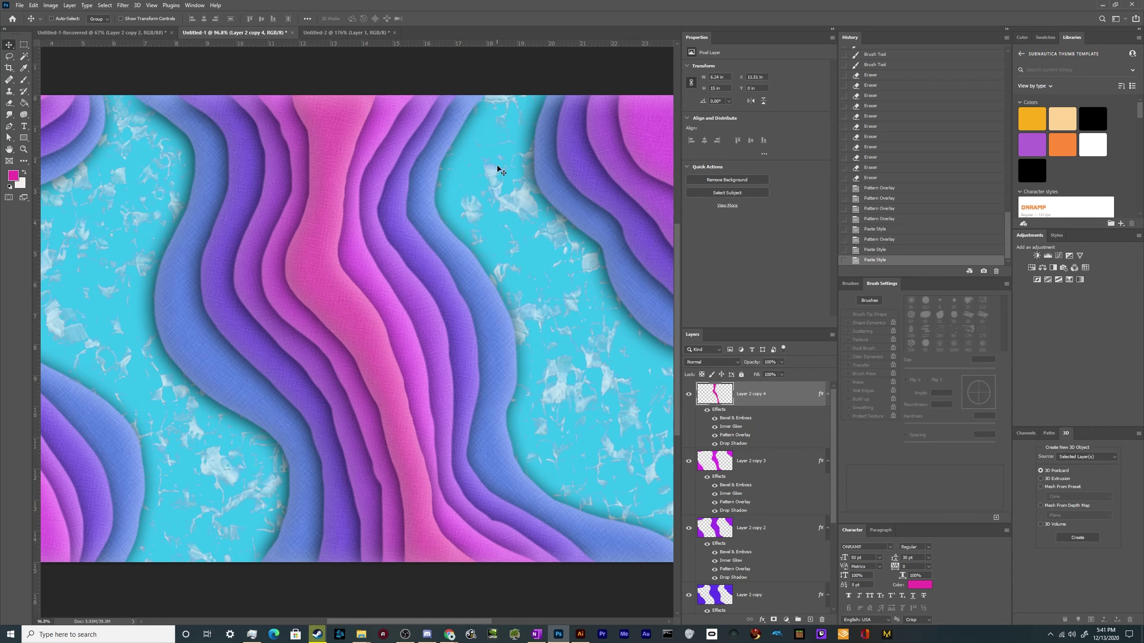
scroll(501, 228, down, 3)
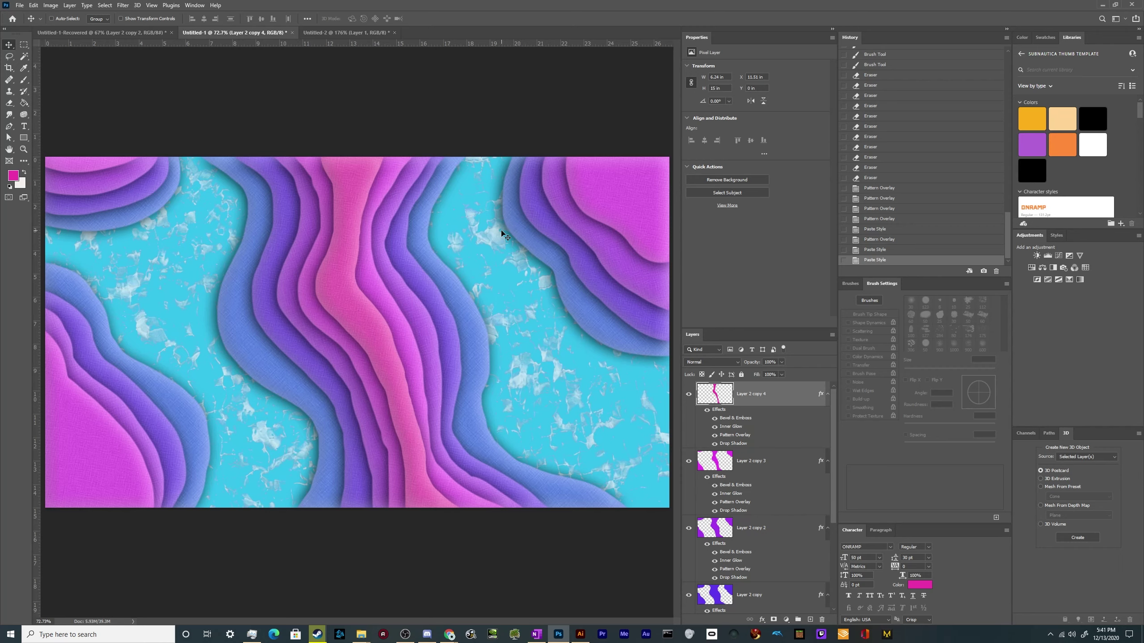
scroll(502, 233, down, 2)
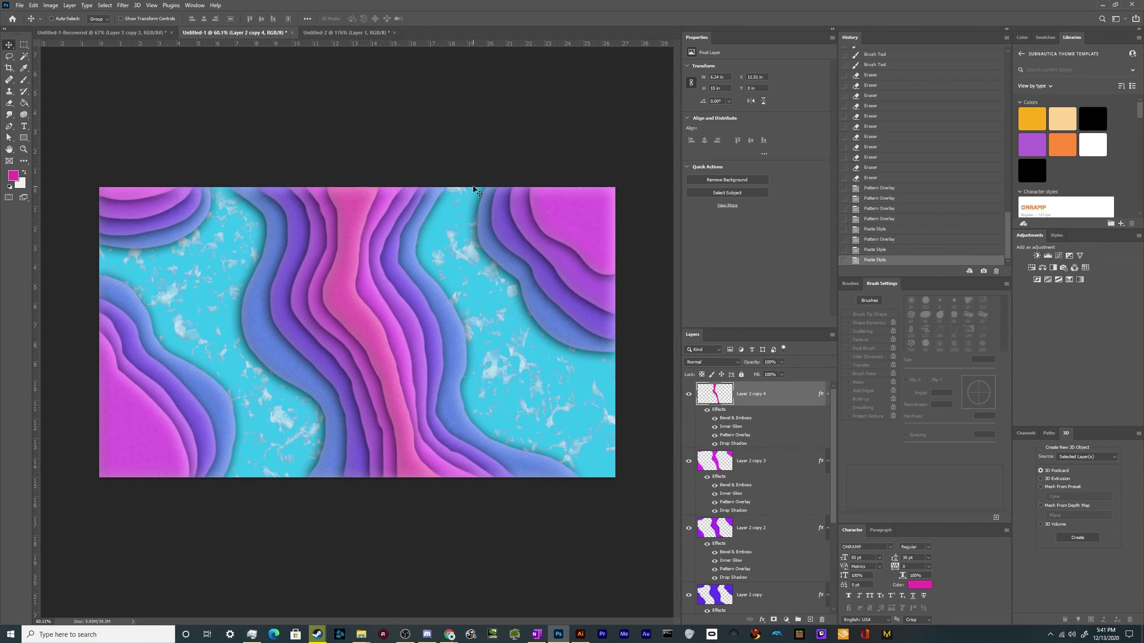
scroll(450, 270, up, 2)
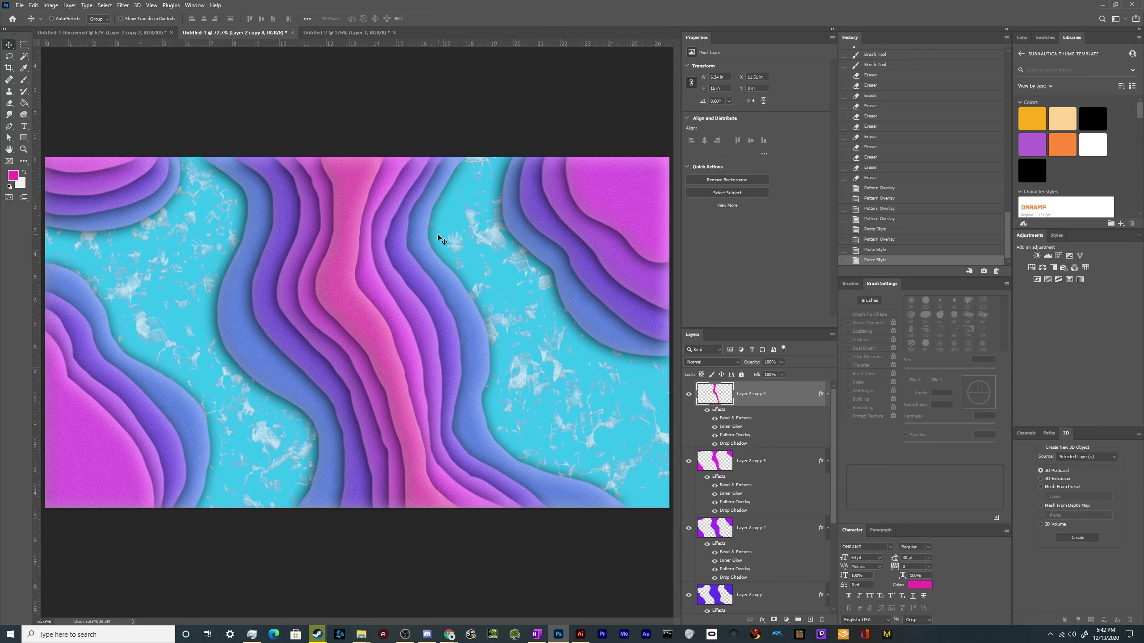
scroll(439, 237, down, 2)
scroll(438, 236, up, 1)
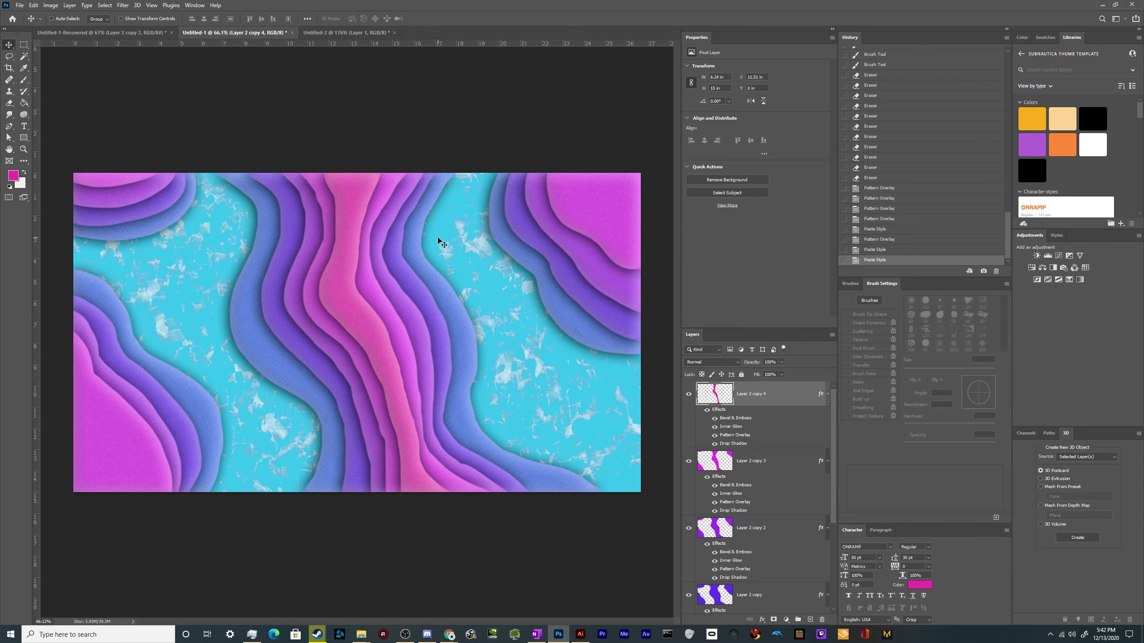